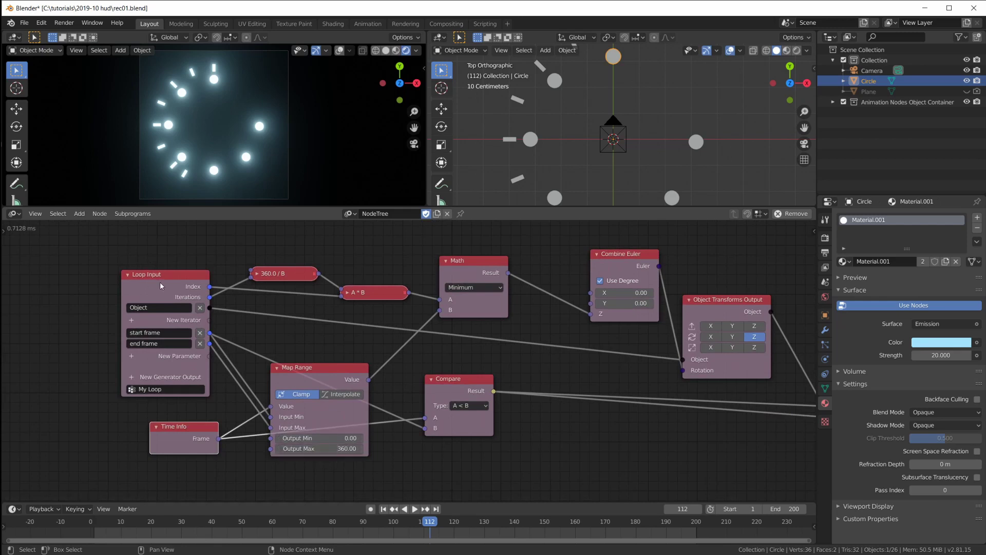
Step: Drag the Loop Input node well to the left of the Map Range and other loop nodes
{"action": "left_click_drag", "start_coordinate": [161, 286], "coordinate": [55, 280]}
{"action": "middle_click_drag", "start_coordinate": [383, 340], "coordinate": [537, 332]}
{"action": "left_click_drag", "start_coordinate": [224, 264], "coordinate": [138, 270]}
Step: Add a Float parameter to the Loop Input and name it 'rot offset'
{"action": "left_click", "coordinate": [93, 350]}
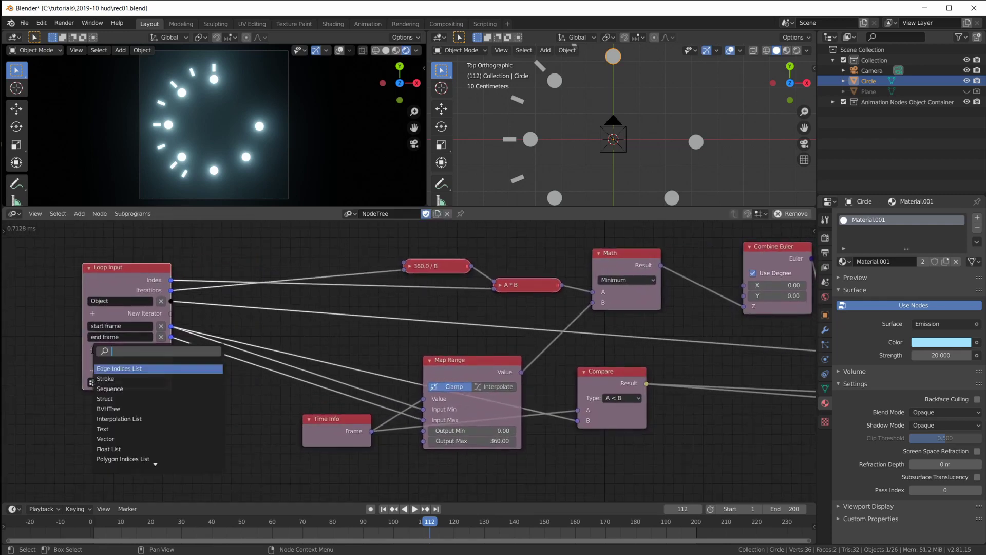
{"action": "type", "text": "floa"}
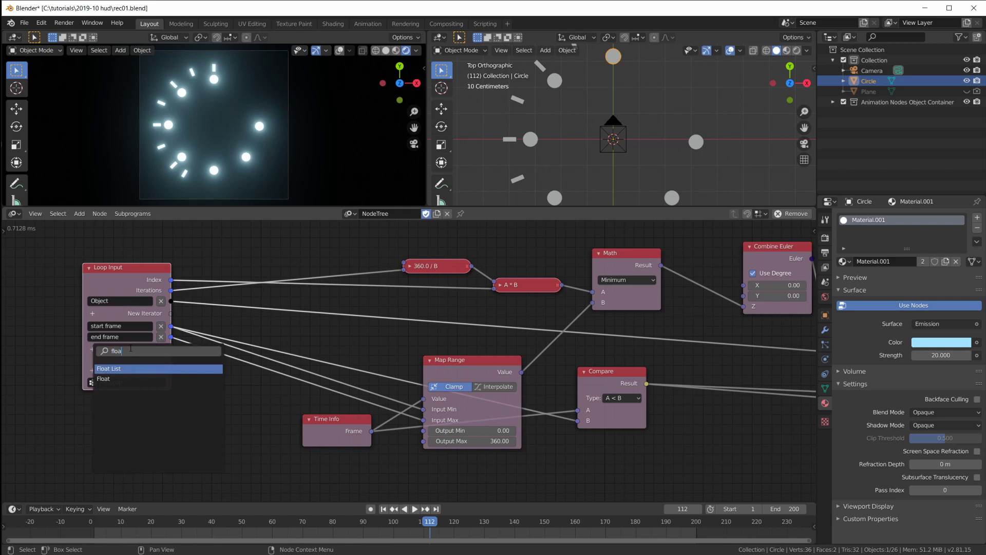
{"action": "left_click", "coordinate": [113, 379]}
{"action": "left_click", "coordinate": [110, 346]}
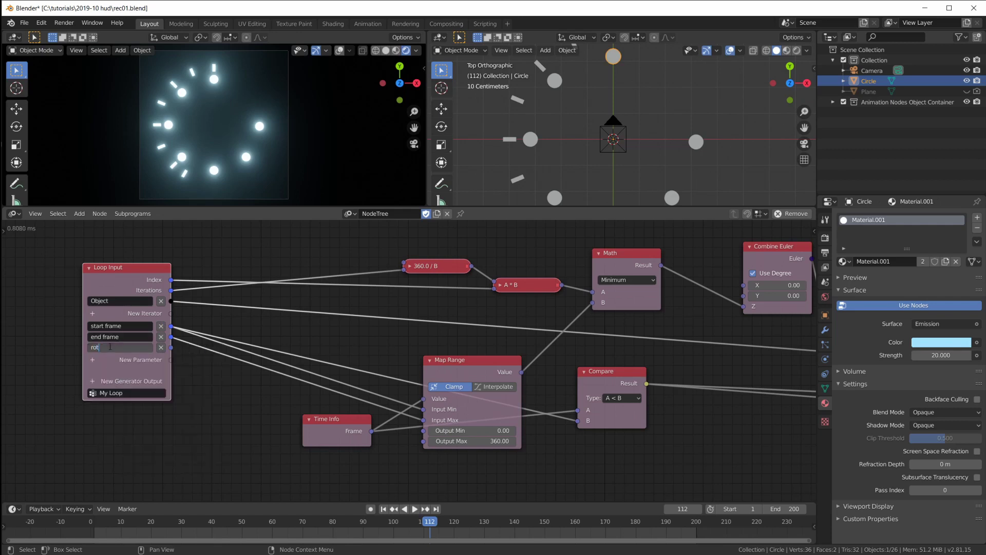
{"action": "type", "text": "rot offset"}
{"action": "key", "text": "Return"}
Step: Link rot offset into Map Range's Output Min and move the Time Info node aside
{"action": "left_click", "coordinate": [242, 409]}
{"action": "left_click_drag", "start_coordinate": [171, 347], "coordinate": [425, 434]}
{"action": "left_click_drag", "start_coordinate": [355, 428], "coordinate": [321, 419]}
{"action": "left_click", "coordinate": [238, 396]}
{"action": "key", "text": "shift+a"}
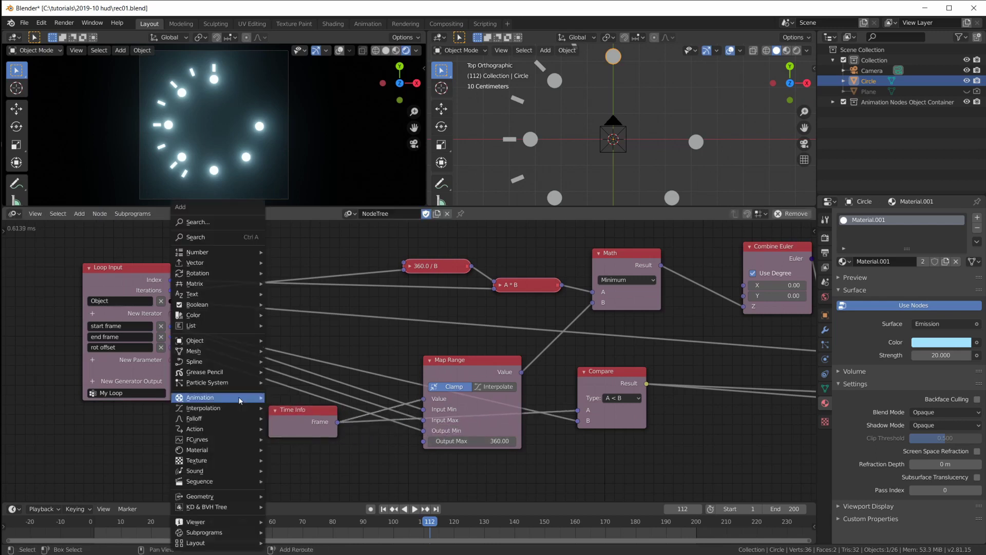
Step: Add an Add Math node summing rot offset and 360, feeding Map Range's Output Max
{"action": "mouse_move", "coordinate": [211, 253]}
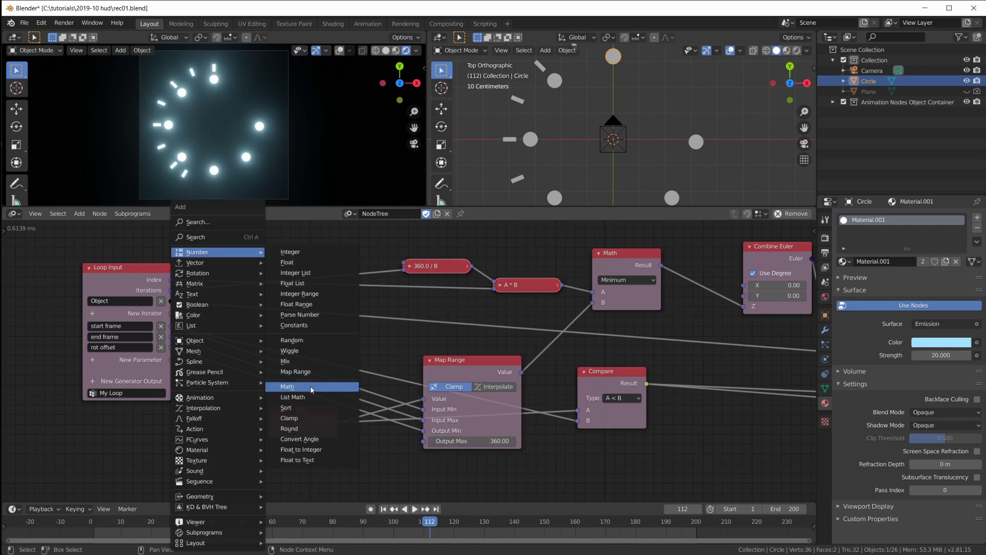
{"action": "left_click", "coordinate": [308, 383]}
{"action": "left_click", "coordinate": [212, 454]}
{"action": "left_click", "coordinate": [212, 454]}
{"action": "left_click", "coordinate": [197, 443]}
{"action": "left_click_drag", "start_coordinate": [177, 465], "coordinate": [171, 347]}
{"action": "key", "text": "Return"}
{"action": "left_click_drag", "start_coordinate": [244, 439], "coordinate": [426, 441]}
{"action": "left_click_drag", "start_coordinate": [207, 425], "coordinate": [299, 451]}
Step: Rewind the animation and raise the circles' rot offset to 92.70 on their Invoke Subprogram node
{"action": "middle_click_drag", "start_coordinate": [478, 308], "coordinate": [478, 485]}
{"action": "scroll", "coordinate": [458, 365], "scroll_direction": "up", "scroll_amount": 2}
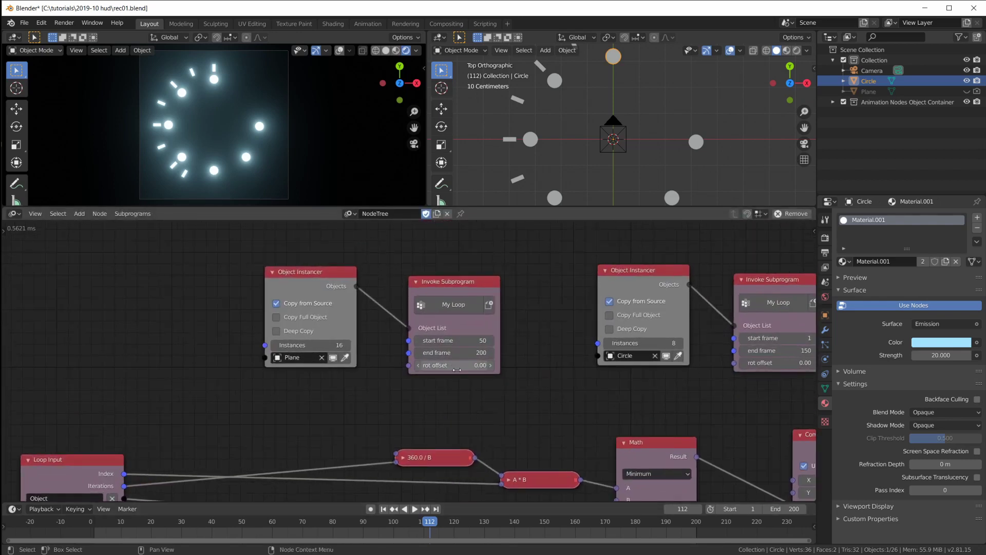
{"action": "middle_click_drag", "start_coordinate": [543, 417], "coordinate": [491, 407]}
{"action": "left_click_drag", "start_coordinate": [408, 520], "coordinate": [93, 522]}
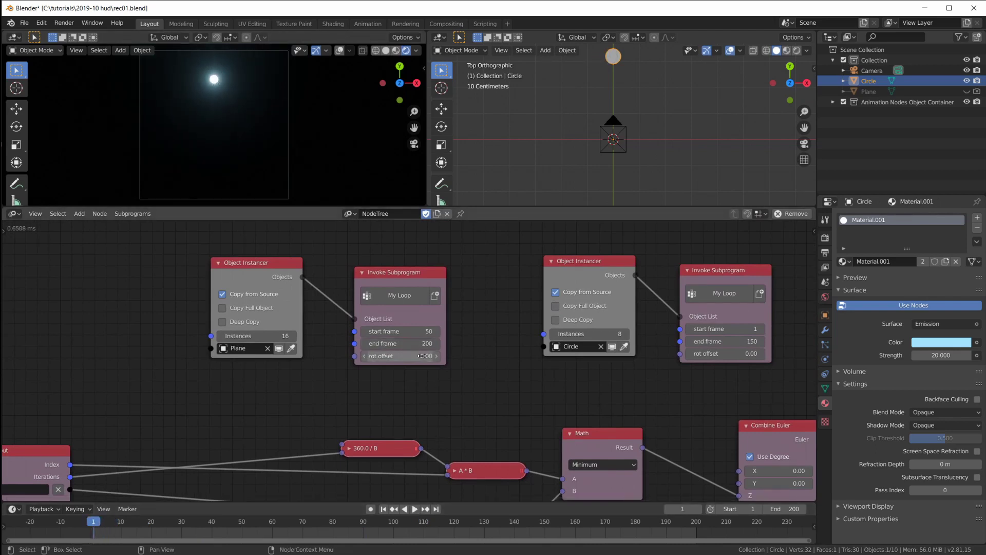
{"action": "middle_click_drag", "start_coordinate": [732, 349], "coordinate": [632, 352]}
{"action": "left_click_drag", "start_coordinate": [631, 354], "coordinate": [698, 353]}
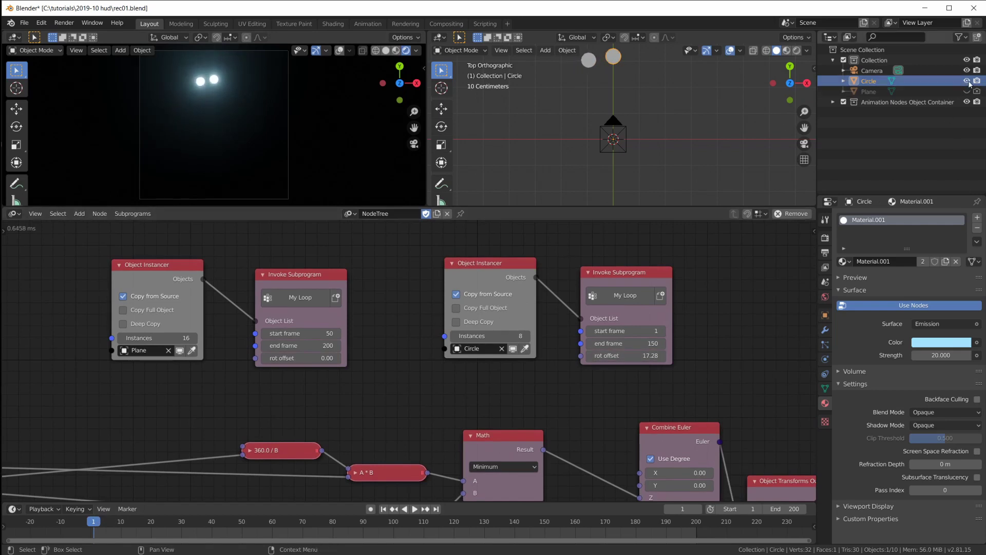
{"action": "left_click_drag", "start_coordinate": [632, 355], "coordinate": [751, 356]}
Step: Nudge Map Range left and disconnect the links into its Output Min and Max
{"action": "scroll", "coordinate": [308, 432], "scroll_direction": "down", "scroll_amount": 7}
{"action": "middle_click_drag", "start_coordinate": [367, 442], "coordinate": [392, 309]}
{"action": "scroll", "coordinate": [386, 333], "scroll_direction": "up", "scroll_amount": 2}
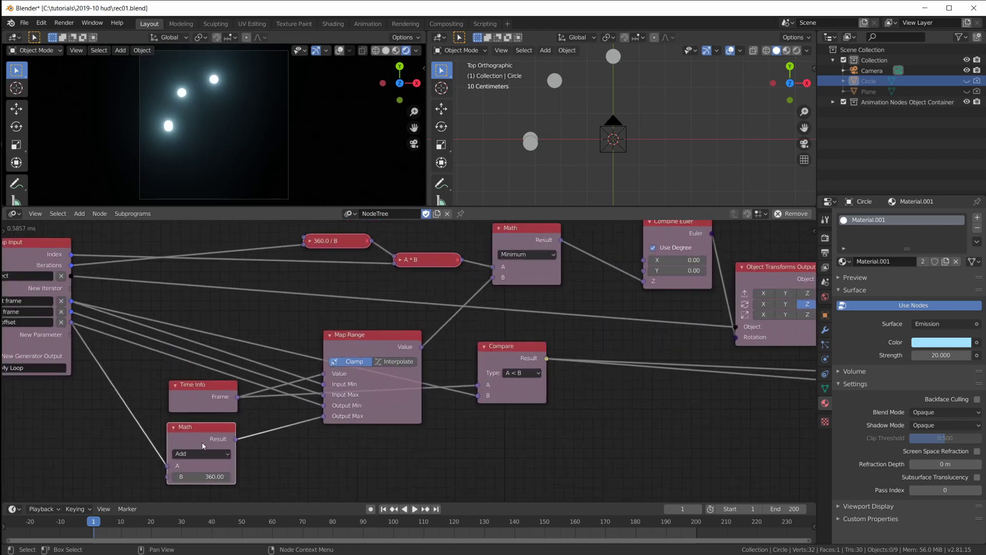
{"action": "left_click_drag", "start_coordinate": [368, 339], "coordinate": [360, 337]}
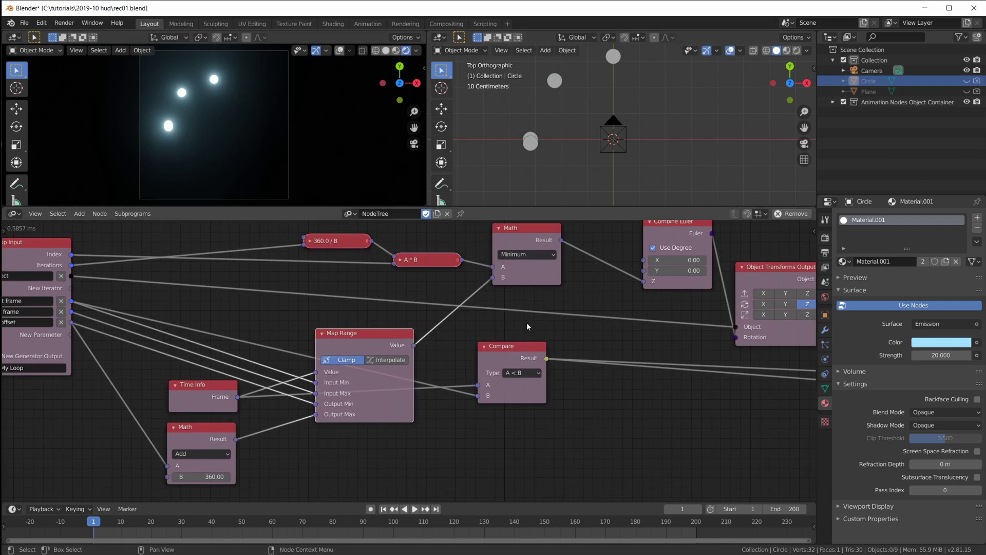
{"action": "middle_click_drag", "start_coordinate": [581, 355], "coordinate": [583, 434]}
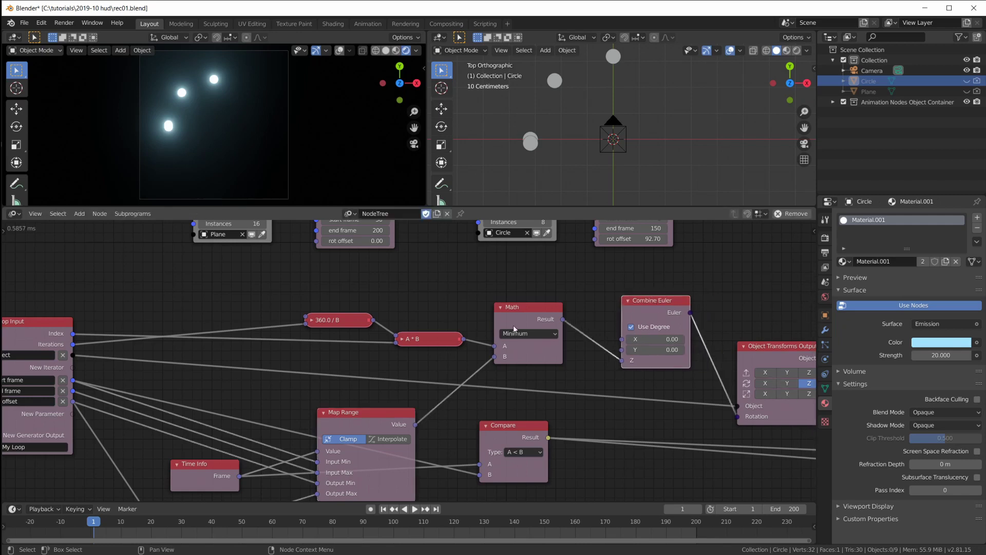
{"action": "middle_click_drag", "start_coordinate": [511, 464], "coordinate": [565, 358]}
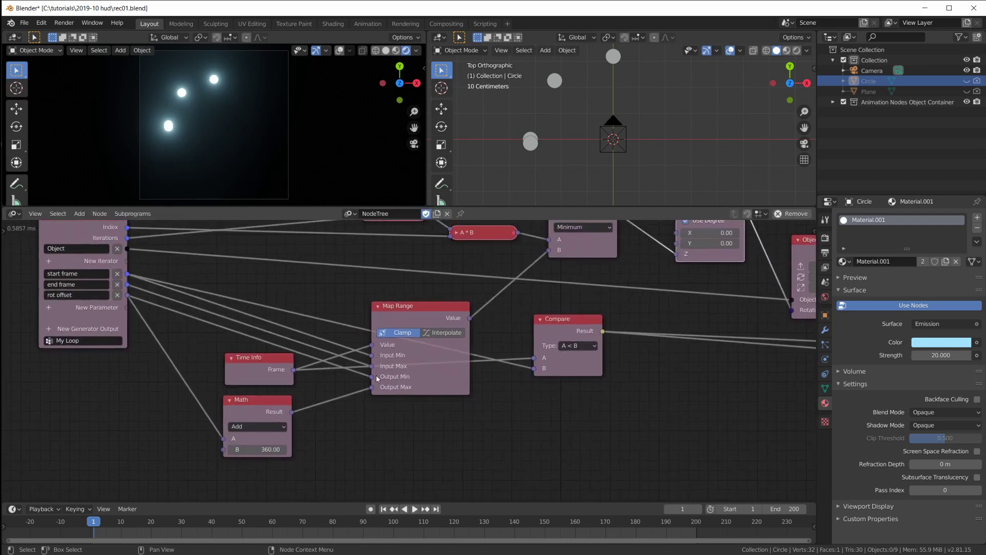
{"action": "left_click_drag", "start_coordinate": [372, 377], "coordinate": [360, 415]}
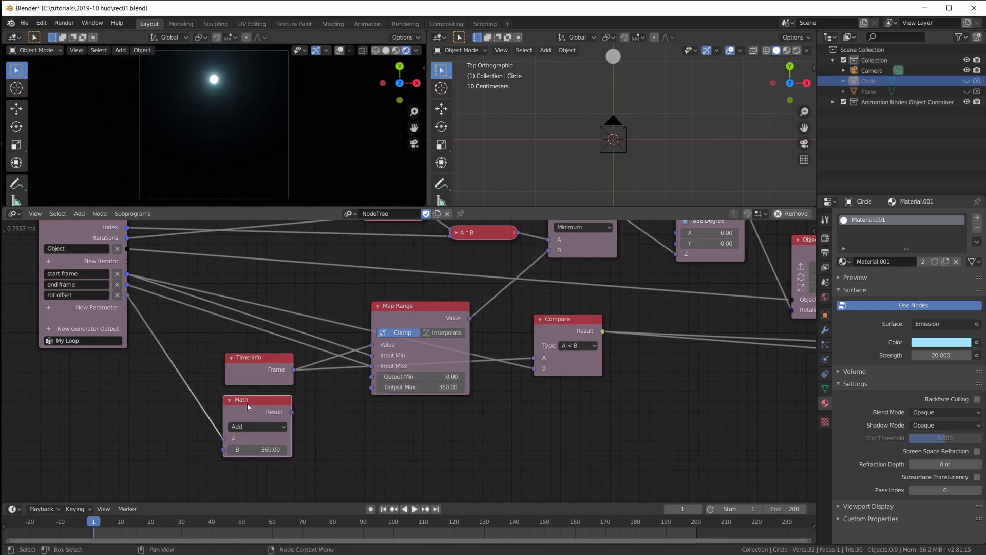
Step: Delete the unused Add Math node and move Loop Input right and up
{"action": "key", "text": "x"}
{"action": "left_click_drag", "start_coordinate": [412, 306], "coordinate": [402, 310]}
{"action": "middle_click_drag", "start_coordinate": [393, 305], "coordinate": [390, 363]}
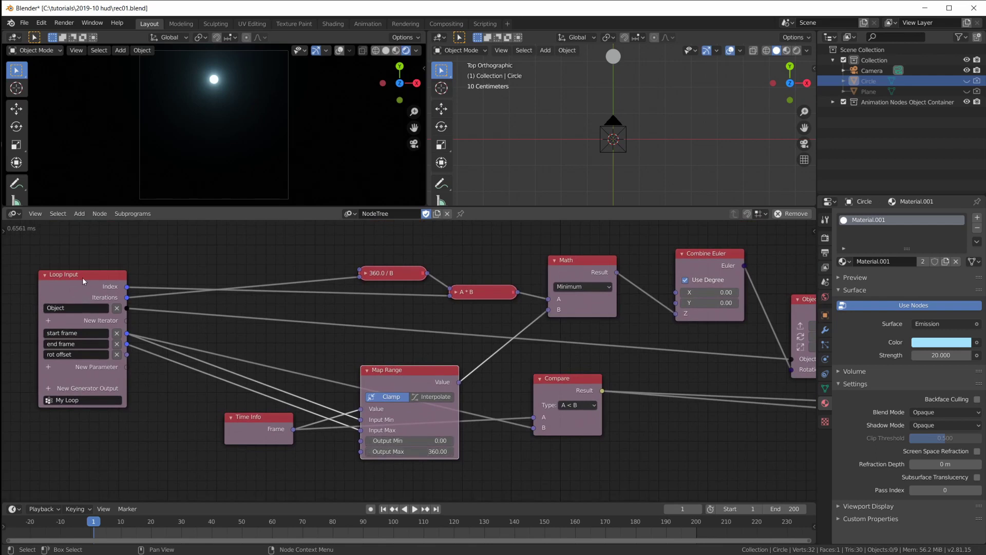
{"action": "left_click_drag", "start_coordinate": [84, 281], "coordinate": [172, 267]}
{"action": "middle_click_drag", "start_coordinate": [591, 474], "coordinate": [448, 437]}
{"action": "scroll", "coordinate": [425, 475], "scroll_direction": "down", "scroll_amount": 1}
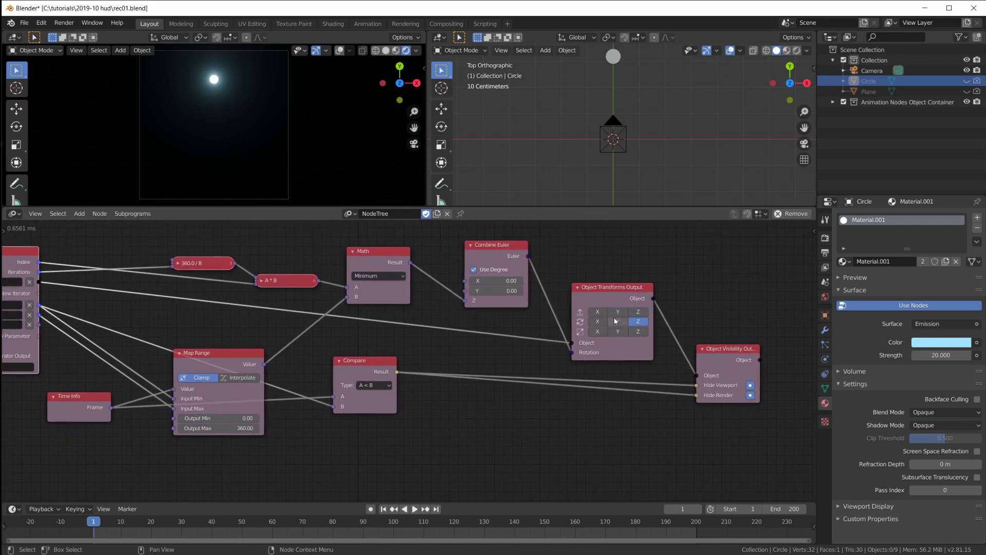
Step: Shift Combine Euler left and the Object Transforms and Object Visibility outputs right
{"action": "left_click_drag", "start_coordinate": [489, 252], "coordinate": [462, 254]}
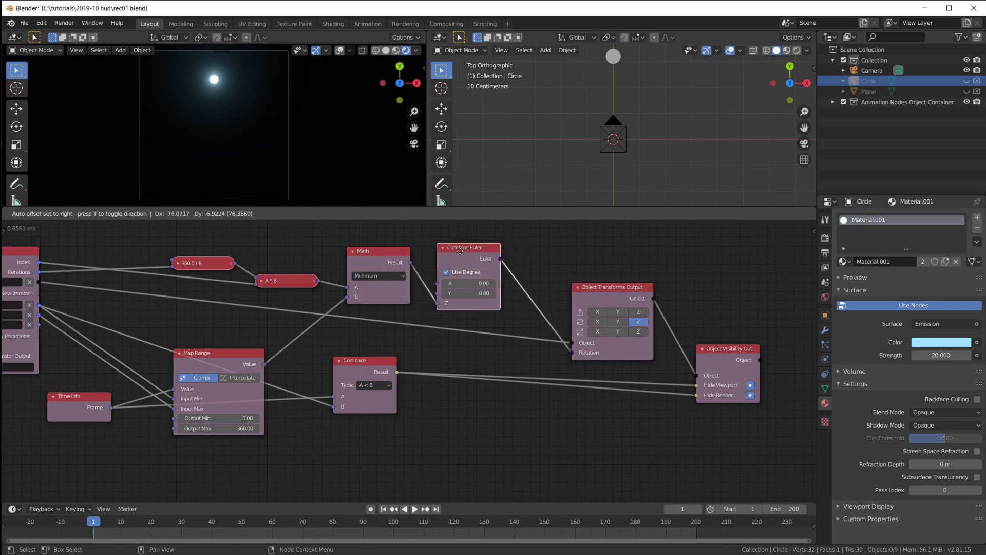
{"action": "left_click_drag", "start_coordinate": [611, 288], "coordinate": [634, 286]}
{"action": "left_click_drag", "start_coordinate": [730, 349], "coordinate": [779, 351]}
{"action": "left_click_drag", "start_coordinate": [639, 286], "coordinate": [693, 288]}
{"action": "left_click_drag", "start_coordinate": [473, 256], "coordinate": [470, 254]}
{"action": "key", "text": "shift+a"}
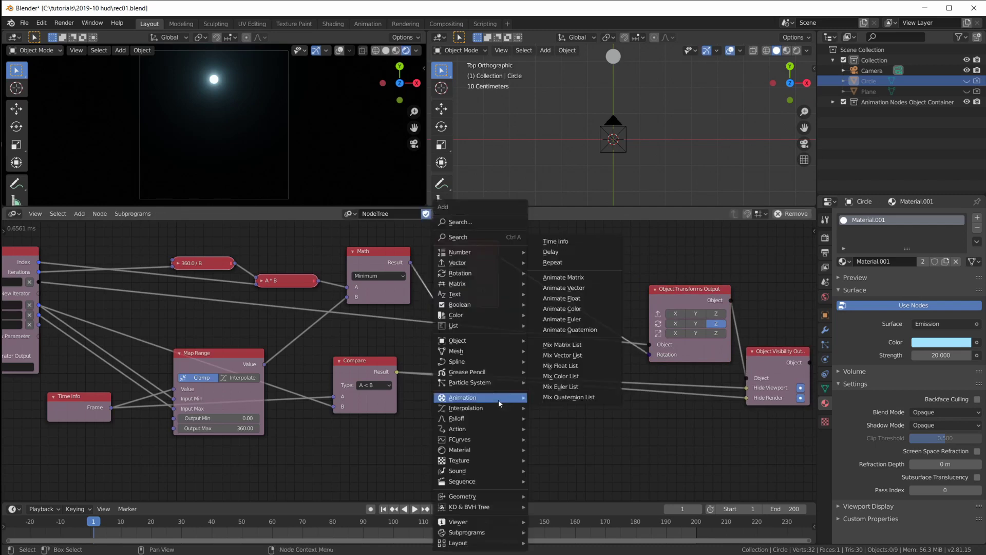
Step: Insert an Euler Math Add node on the link into Object Transforms Output
{"action": "mouse_move", "coordinate": [513, 273]}
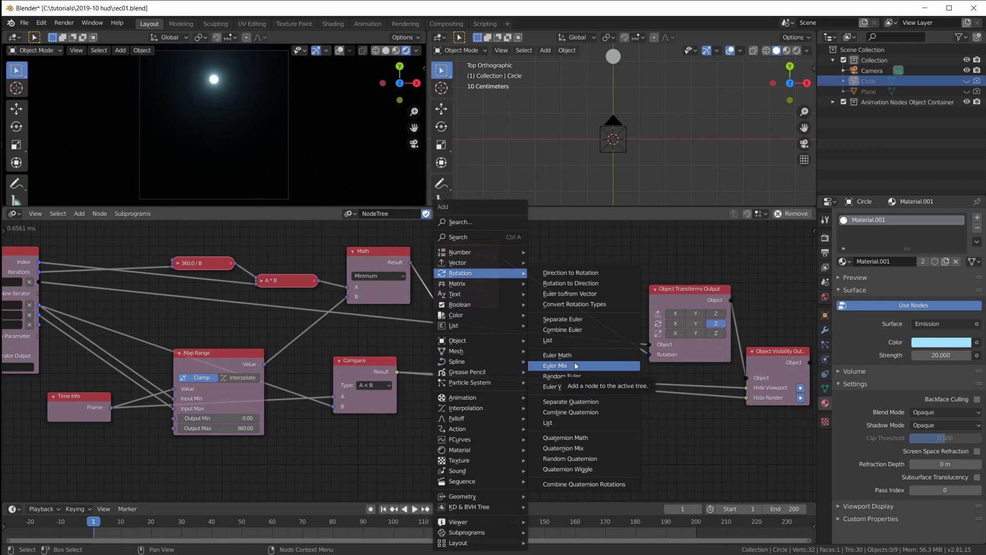
{"action": "left_click", "coordinate": [565, 355]}
{"action": "left_click", "coordinate": [550, 257]}
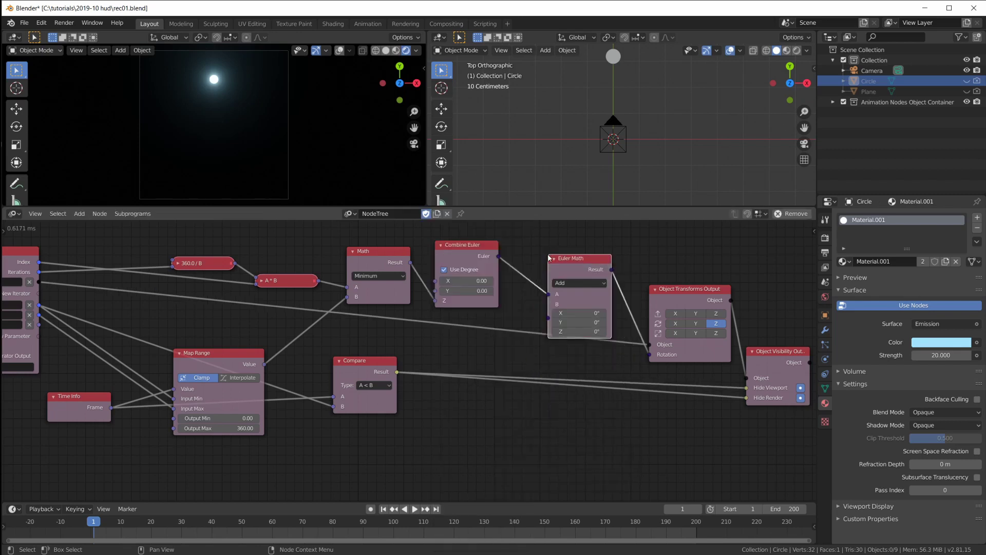
{"action": "left_click_drag", "start_coordinate": [574, 262], "coordinate": [573, 286]}
{"action": "middle_click_drag", "start_coordinate": [475, 361], "coordinate": [547, 376]}
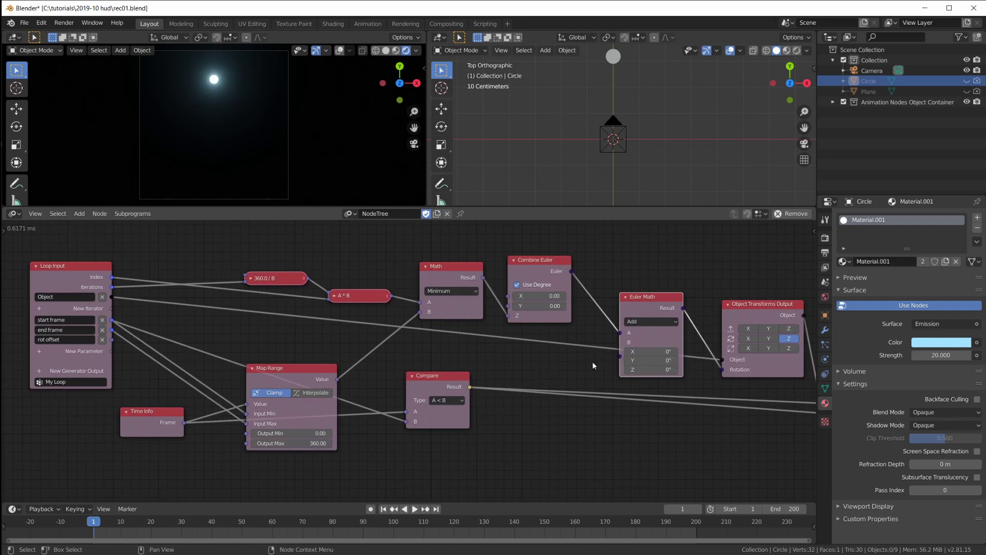
Step: Duplicate Combine Euler, feed rot offset into its Z, and link its Euler to Euler Math B
{"action": "left_click", "coordinate": [531, 265]}
{"action": "key", "text": "shift+d"}
{"action": "left_click", "coordinate": [531, 416]}
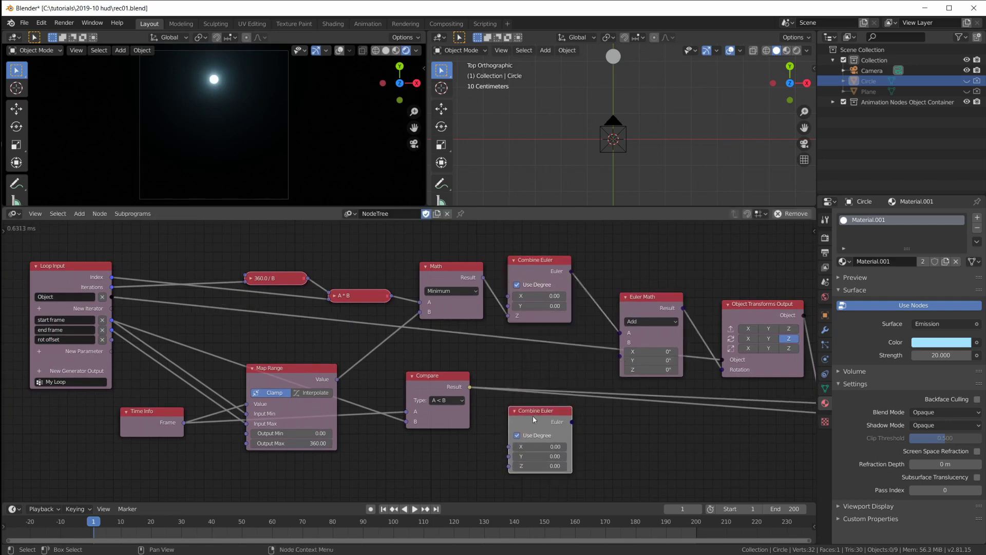
{"action": "mouse_move", "coordinate": [509, 466]}
{"action": "left_mouse_down"}
{"action": "mouse_move", "coordinate": [440, 456]}
{"action": "mouse_move", "coordinate": [111, 339]}
{"action": "left_mouse_up"}
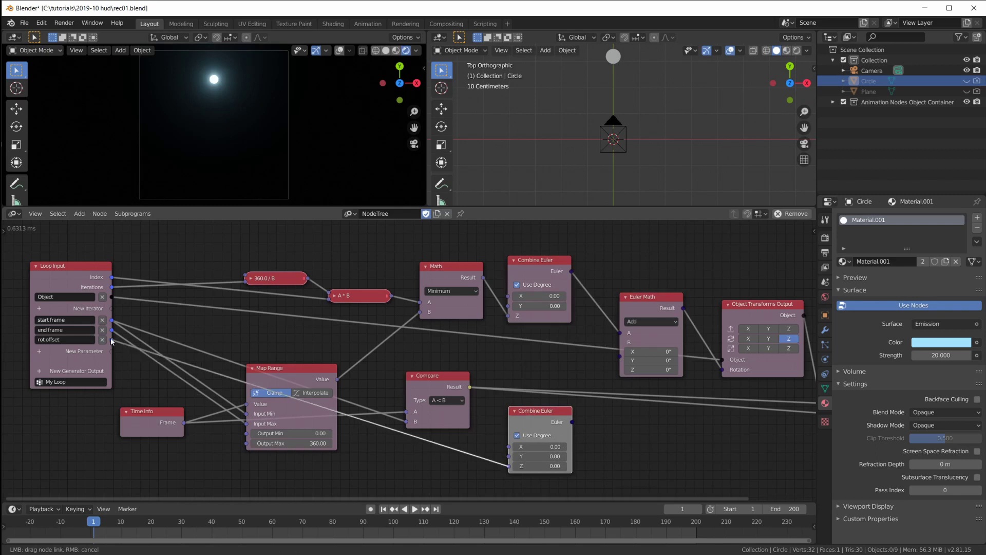
{"action": "left_click_drag", "start_coordinate": [572, 421], "coordinate": [630, 354]}
{"action": "left_click_drag", "start_coordinate": [539, 409], "coordinate": [539, 334]}
Step: Move the Compare, Map Range and Time Info nodes lower to tidy the tree
{"action": "left_click_drag", "start_coordinate": [427, 382], "coordinate": [431, 419]}
{"action": "mouse_move", "coordinate": [299, 367]}
{"action": "left_mouse_down"}
{"action": "mouse_move", "coordinate": [286, 337]}
{"action": "mouse_move", "coordinate": [291, 413]}
{"action": "mouse_move", "coordinate": [297, 387]}
{"action": "left_mouse_up"}
{"action": "left_click_drag", "start_coordinate": [143, 421], "coordinate": [157, 484]}
{"action": "middle_click_drag", "start_coordinate": [561, 441], "coordinate": [525, 458]}
{"action": "mouse_move", "coordinate": [505, 363]}
{"action": "left_mouse_down"}
{"action": "mouse_move", "coordinate": [505, 371]}
{"action": "mouse_move", "coordinate": [504, 362]}
{"action": "left_mouse_up"}
{"action": "middle_click_drag", "start_coordinate": [685, 354], "coordinate": [648, 425]}
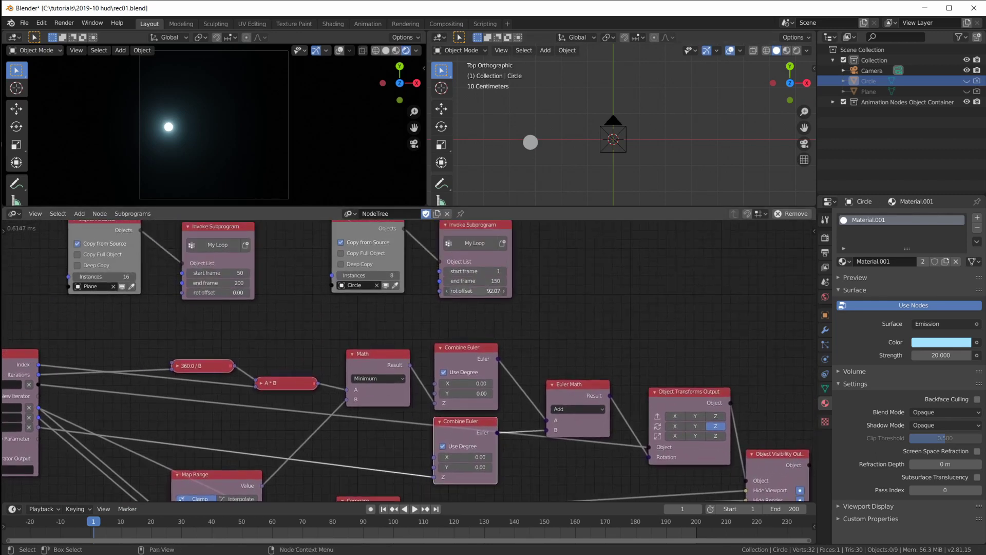
Step: Set the circles' rot offset to 107.01 and play the animation
{"action": "mouse_move", "coordinate": [475, 291]}
{"action": "left_mouse_down"}
{"action": "mouse_move", "coordinate": [460, 290]}
{"action": "mouse_move", "coordinate": [486, 292]}
{"action": "mouse_move", "coordinate": [458, 294]}
{"action": "left_mouse_up"}
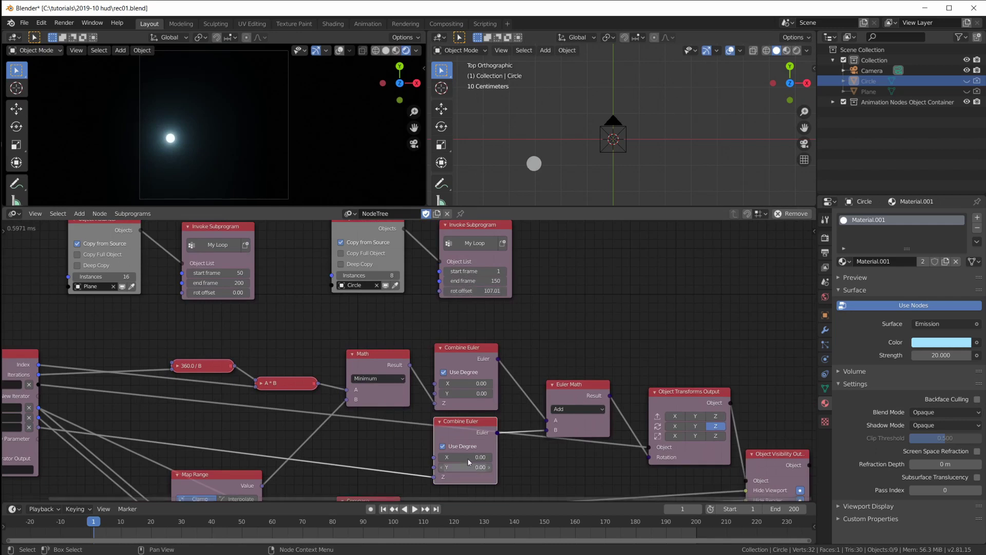
{"action": "scroll", "coordinate": [450, 452], "scroll_direction": "down", "scroll_amount": 1}
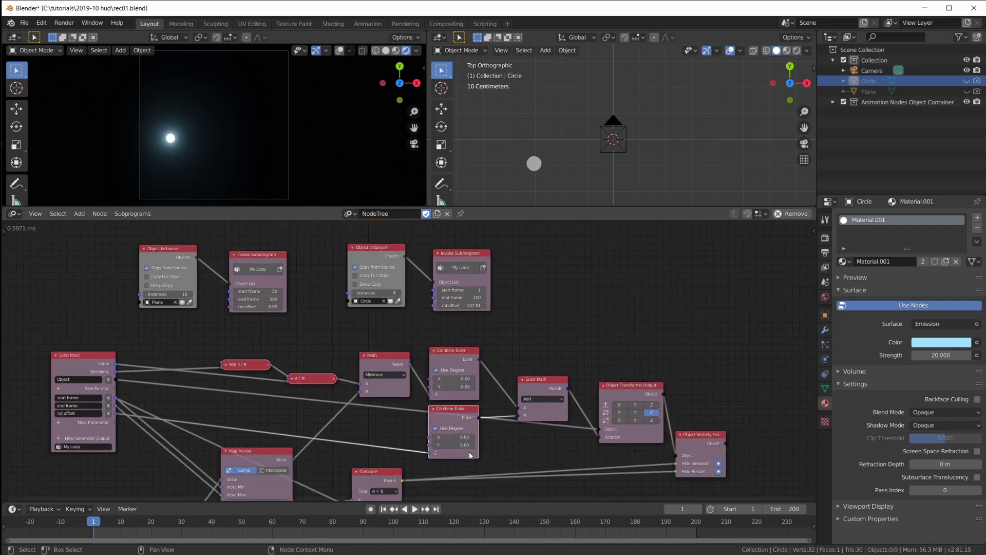
{"action": "scroll", "coordinate": [469, 456], "scroll_direction": "up", "scroll_amount": 4}
{"action": "left_click_drag", "start_coordinate": [484, 353], "coordinate": [485, 346]}
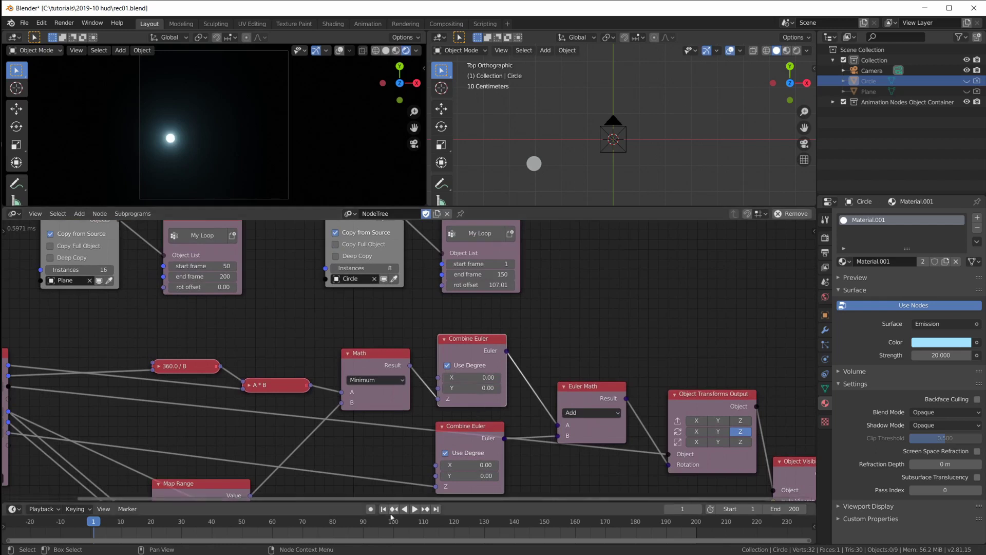
{"action": "left_click", "coordinate": [415, 509]}
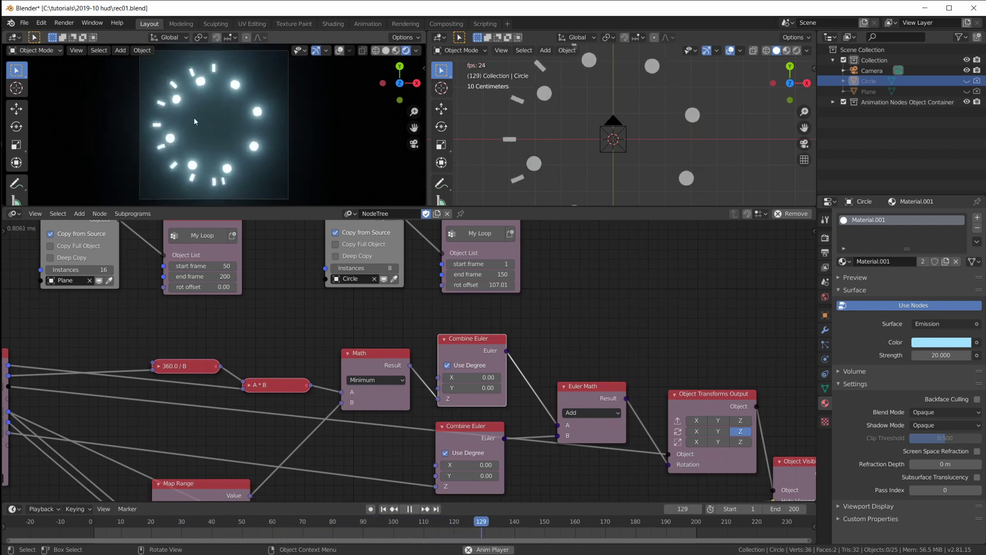
Step: Stop playback, recentre the nodes, and replay the animation from frame 40
{"action": "left_click", "coordinate": [411, 508]}
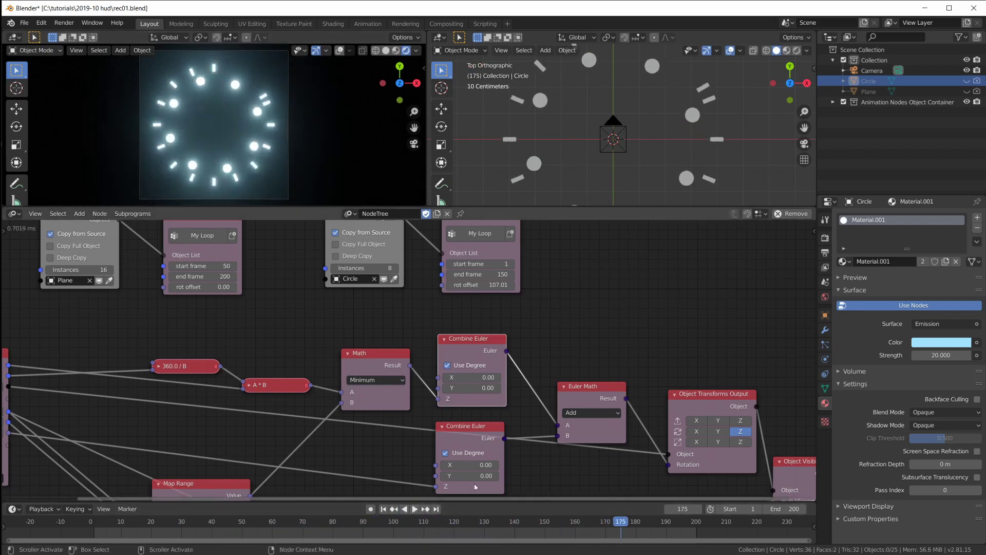
{"action": "middle_click_drag", "start_coordinate": [516, 291], "coordinate": [590, 338]}
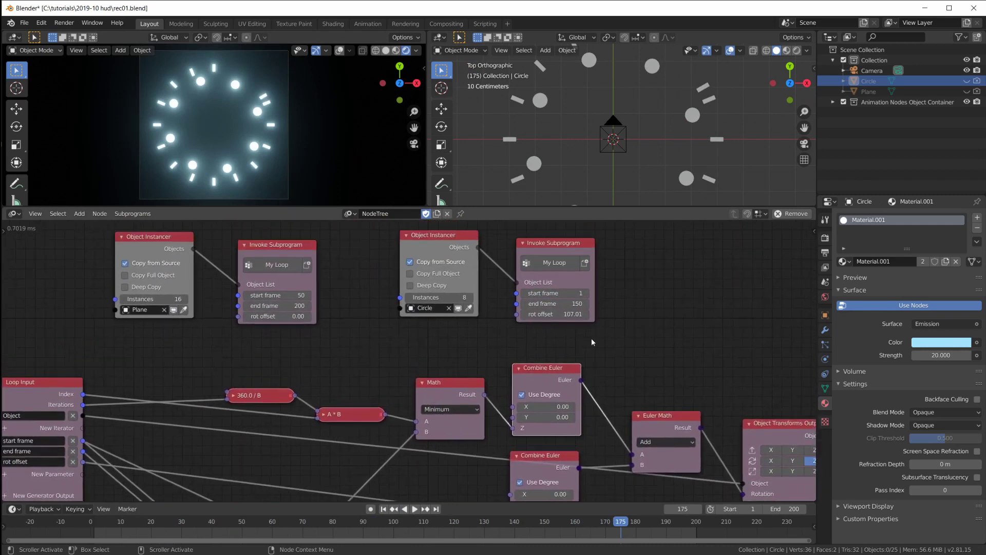
{"action": "left_click_drag", "start_coordinate": [273, 247], "coordinate": [272, 240]}
{"action": "left_click_drag", "start_coordinate": [300, 521], "coordinate": [208, 523]}
{"action": "key", "text": "space"}
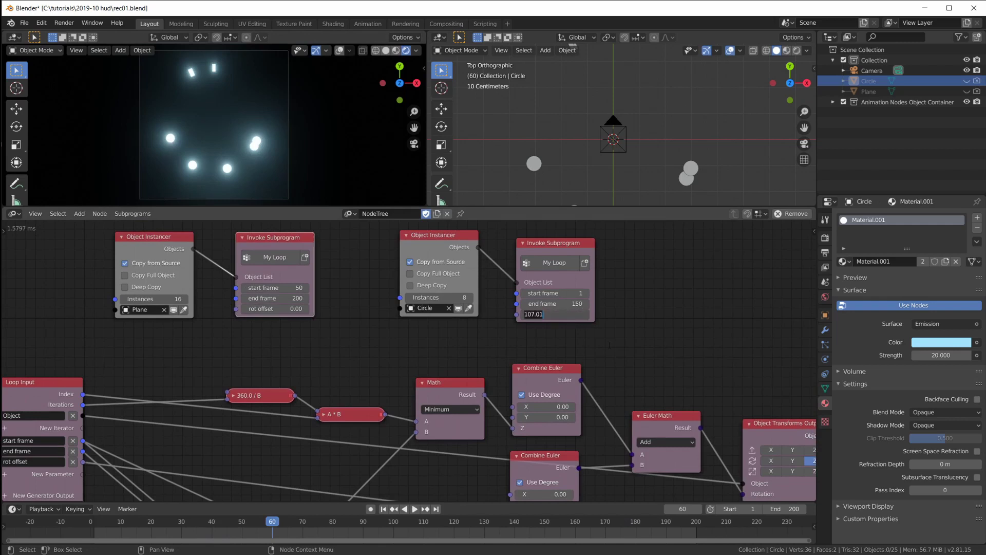
Step: Set the circles' rot offset to 90, replay and stop at frame 88, then zoom out
{"action": "type", "text": "0"}
{"action": "key", "text": "Return"}
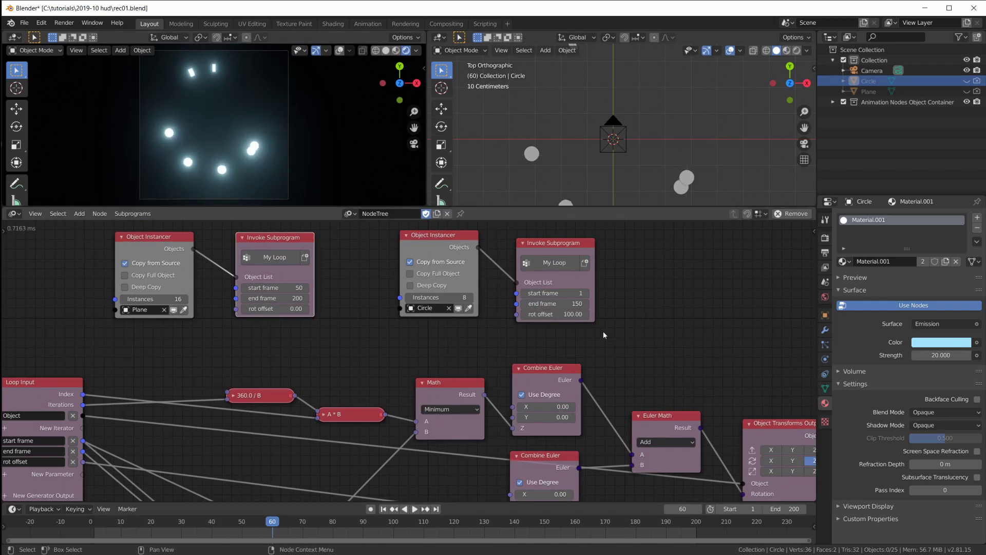
{"action": "key", "text": "ctrl+a"}
{"action": "type", "text": "90"}
{"action": "key", "text": "Return"}
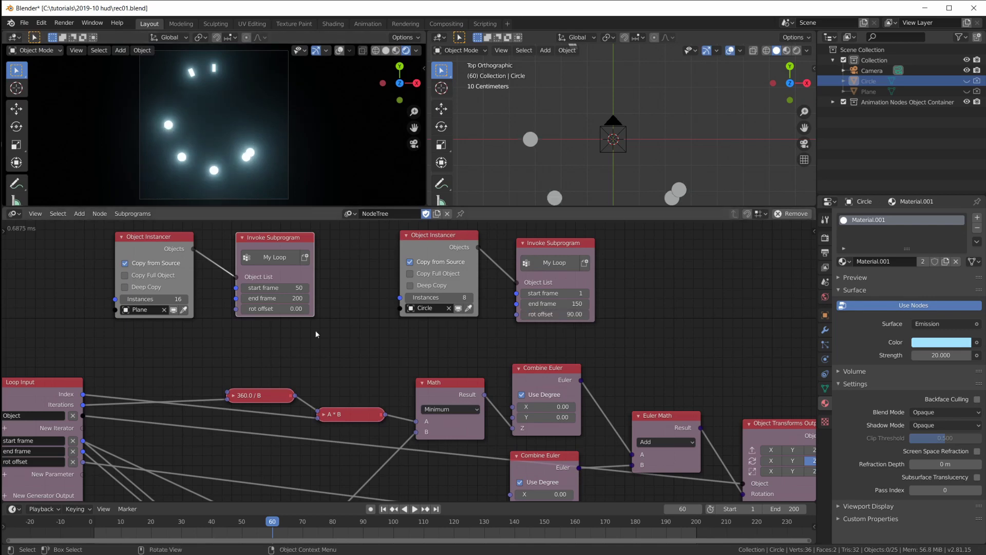
{"action": "left_click_drag", "start_coordinate": [284, 522], "coordinate": [212, 523]}
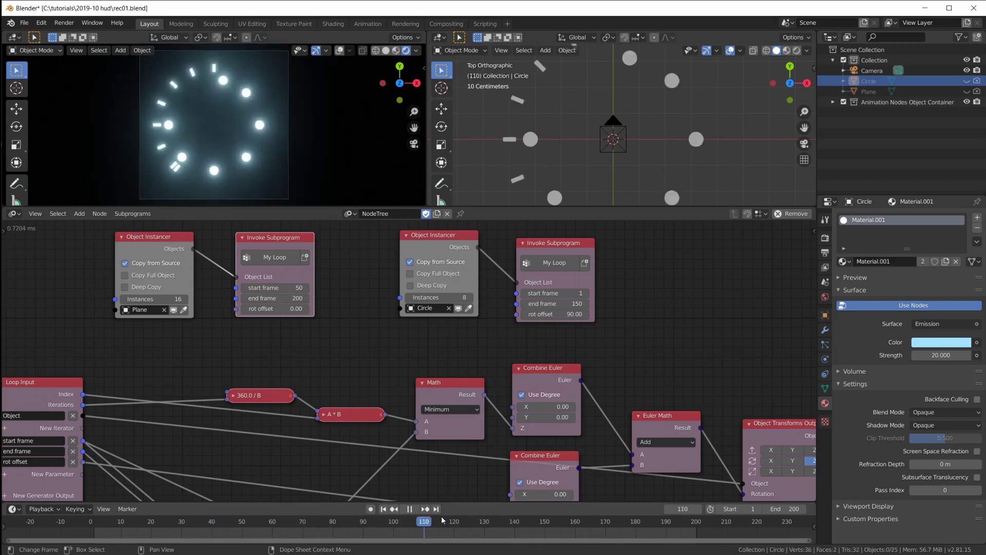
{"action": "key", "text": "space"}
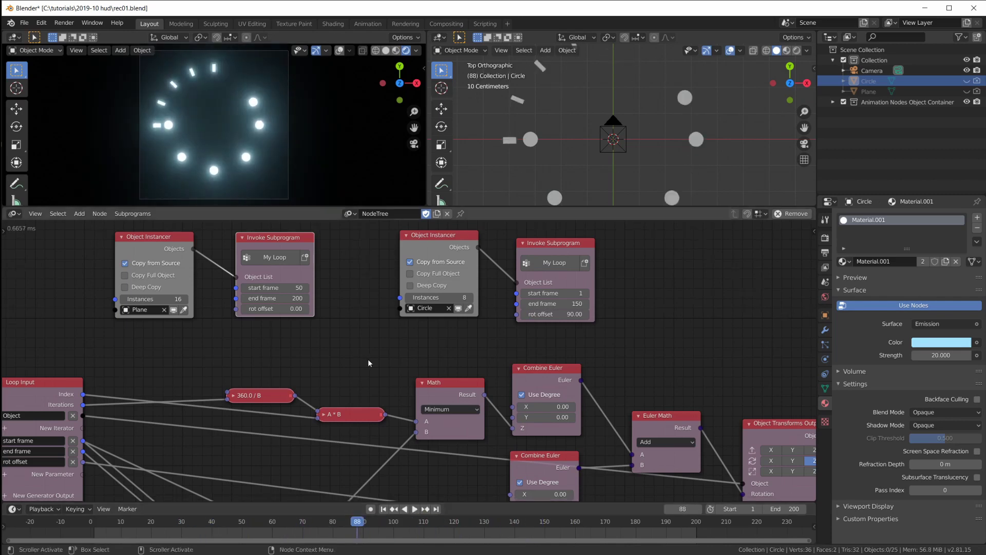
{"action": "scroll", "coordinate": [367, 359], "scroll_direction": "down", "scroll_amount": 5}
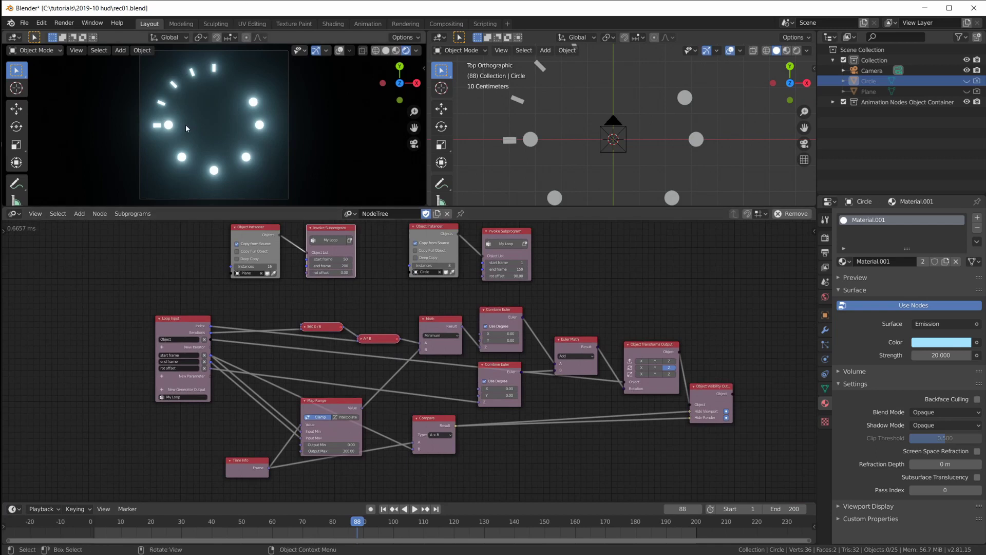
Step: Scrub back to frame 74 and play, stopping at frame 82 to check the shapes
{"action": "scroll", "coordinate": [186, 125], "scroll_direction": "up", "scroll_amount": 4}
{"action": "left_click_drag", "start_coordinate": [357, 527], "coordinate": [307, 523]}
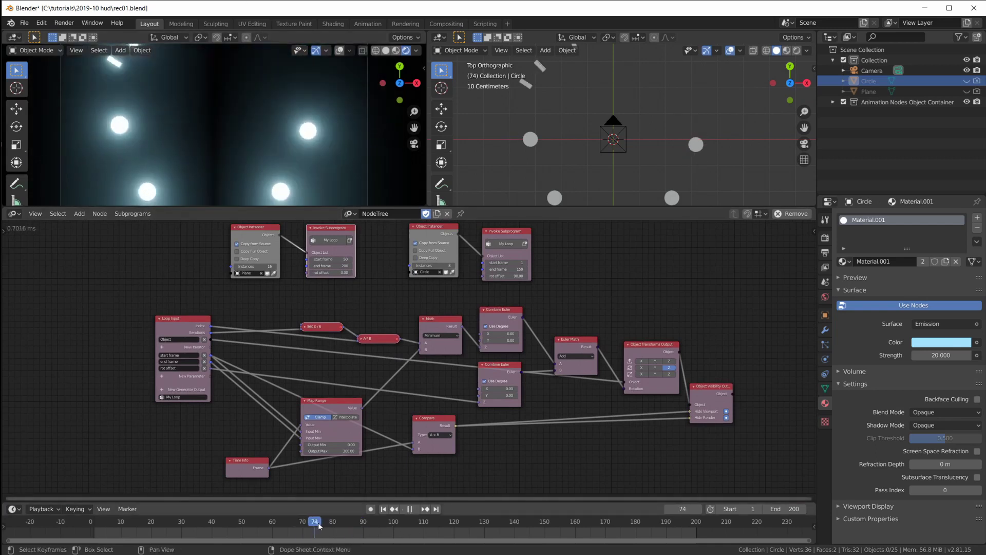
{"action": "key", "text": "space"}
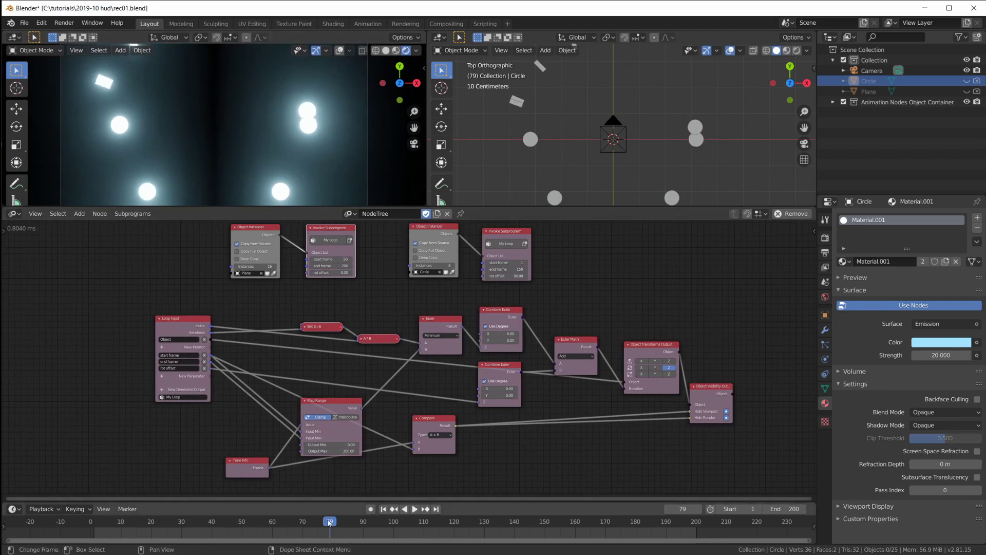
{"action": "left_click_drag", "start_coordinate": [333, 523], "coordinate": [310, 509]}
{"action": "key", "text": "space"}
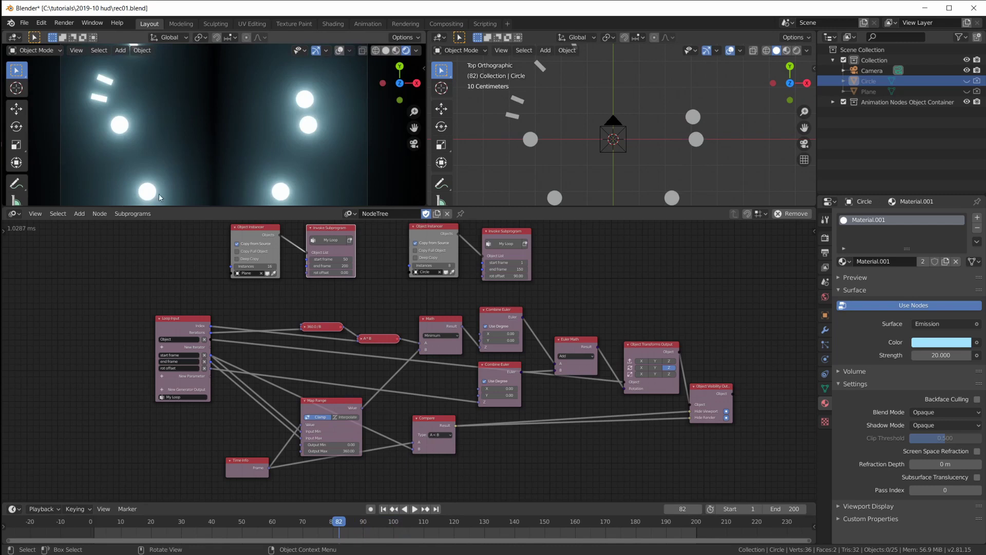
{"action": "scroll", "coordinate": [473, 400], "scroll_direction": "down", "scroll_amount": 1}
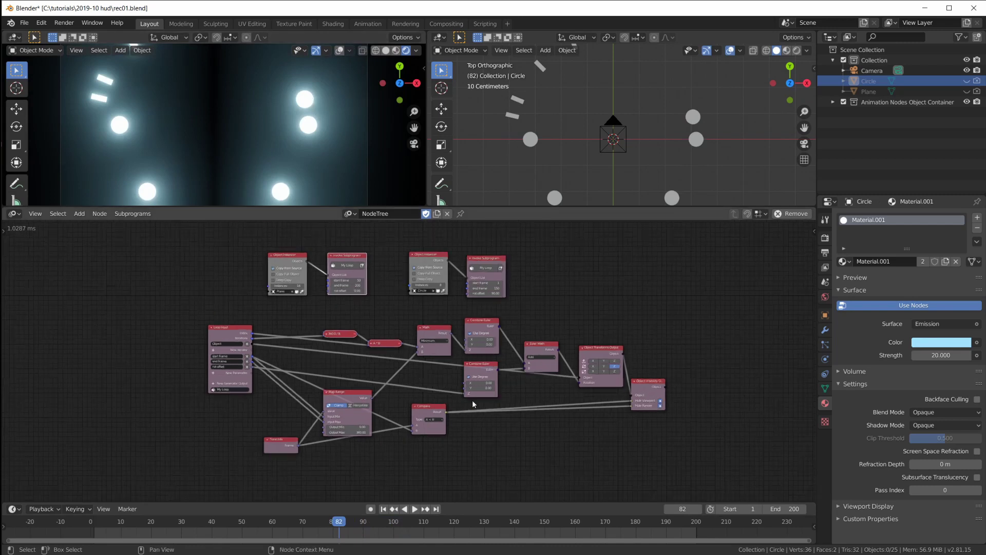
{"action": "scroll", "coordinate": [476, 401], "scroll_direction": "up", "scroll_amount": 3}
Step: Move Object Visibility Output right, nudge the Math node, and reposition Time Info
{"action": "middle_click_drag", "start_coordinate": [522, 407], "coordinate": [438, 371]}
{"action": "left_click_drag", "start_coordinate": [728, 328], "coordinate": [756, 328]}
{"action": "middle_click_drag", "start_coordinate": [532, 408], "coordinate": [537, 433]}
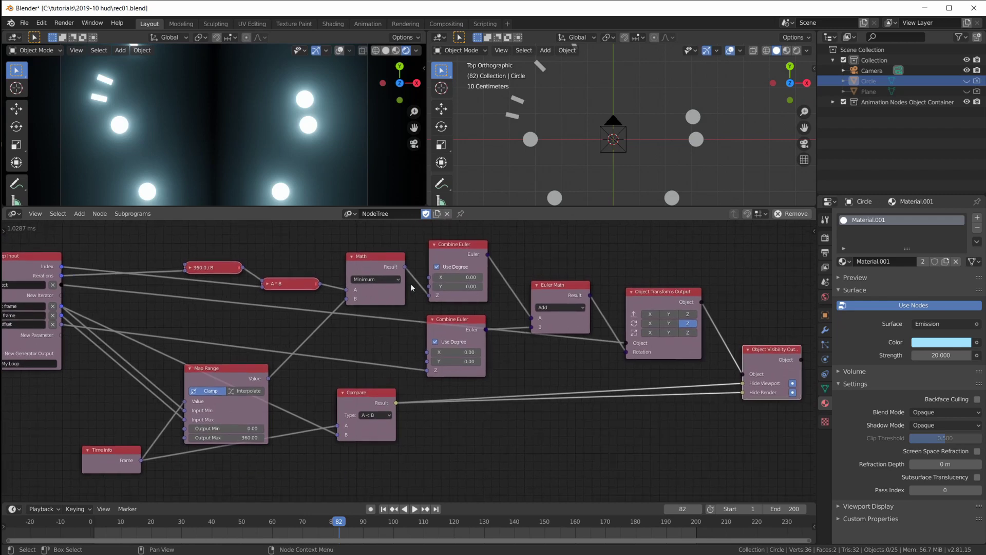
{"action": "left_click_drag", "start_coordinate": [376, 260], "coordinate": [373, 261]}
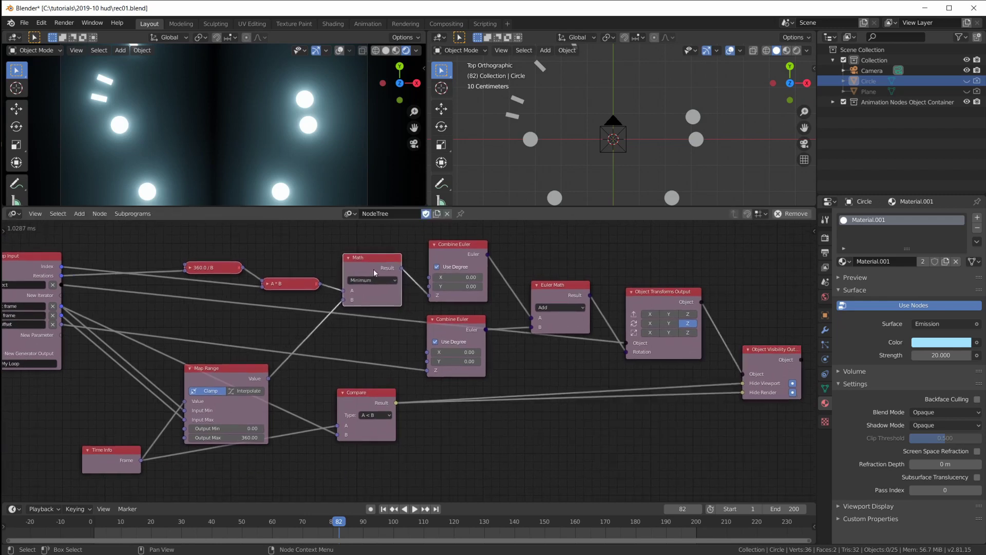
{"action": "left_click_drag", "start_coordinate": [269, 378], "coordinate": [321, 379]}
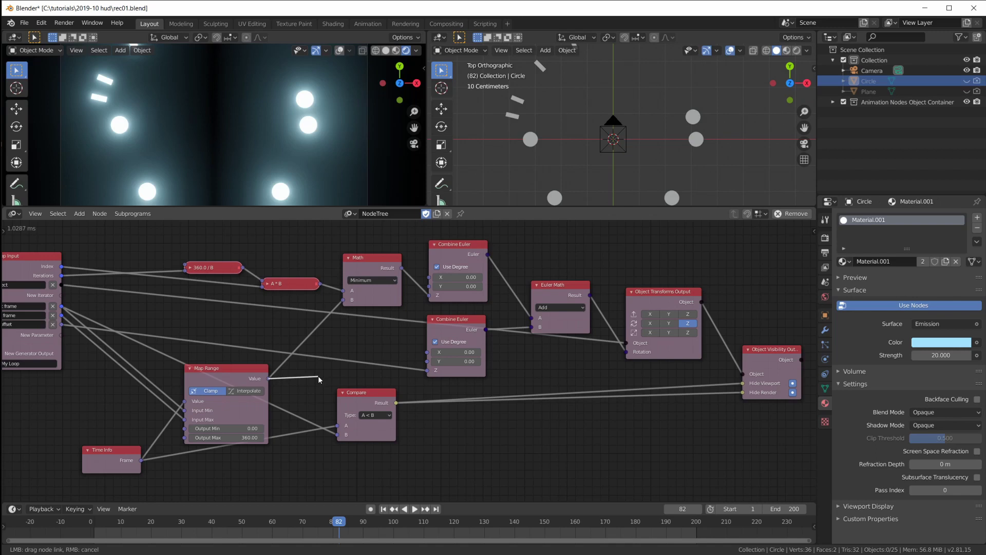
{"action": "left_click_drag", "start_coordinate": [308, 391], "coordinate": [316, 377]}
{"action": "mouse_move", "coordinate": [111, 452]}
{"action": "left_mouse_down"}
{"action": "mouse_move", "coordinate": [105, 470]}
{"action": "mouse_move", "coordinate": [116, 456]}
{"action": "left_mouse_up"}
{"action": "left_click", "coordinate": [271, 380]}
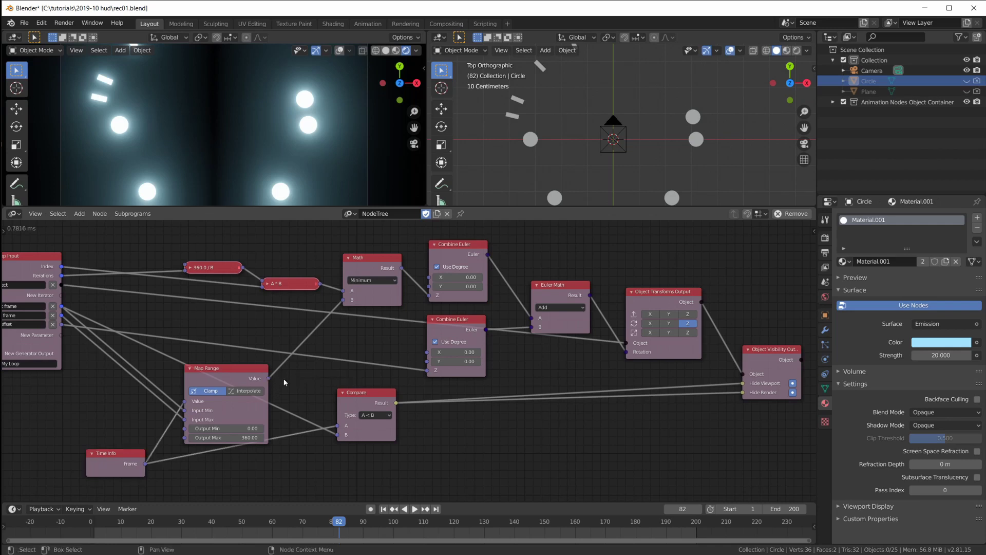
Step: Raise the Math node, shift A * B right, and nudge Object Visibility Output right
{"action": "left_click_drag", "start_coordinate": [358, 269], "coordinate": [358, 264]}
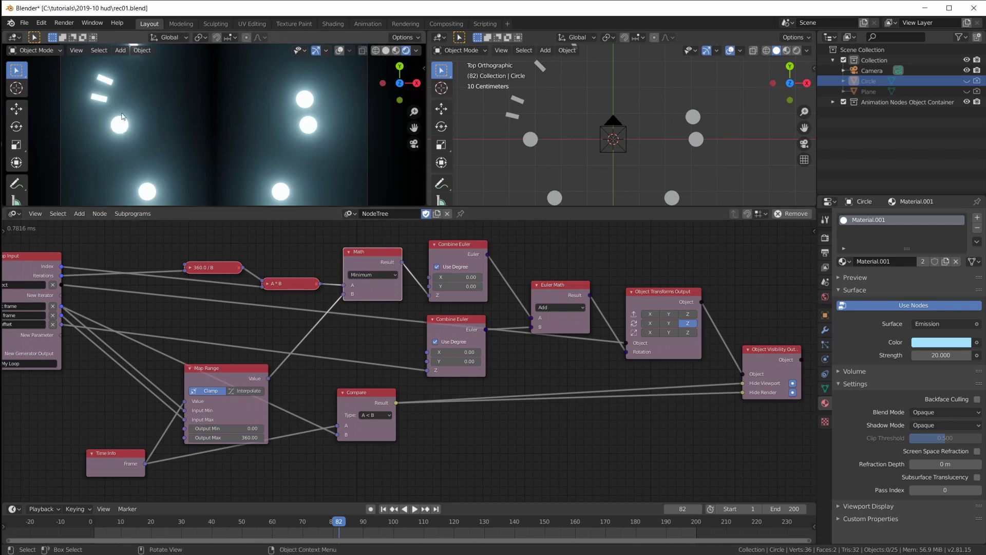
{"action": "mouse_move", "coordinate": [285, 288]}
{"action": "left_mouse_down"}
{"action": "mouse_move", "coordinate": [278, 285]}
{"action": "mouse_move", "coordinate": [296, 293]}
{"action": "left_mouse_up"}
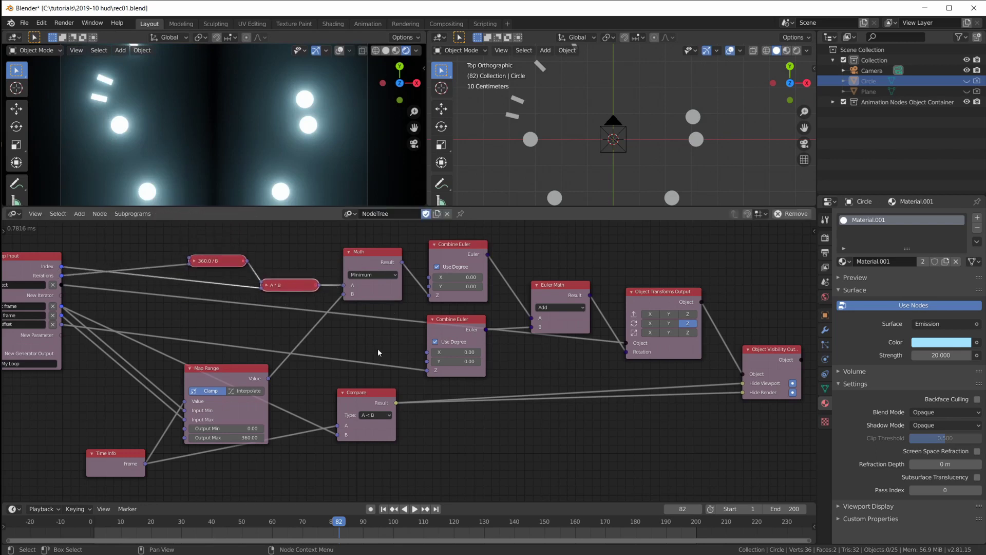
{"action": "scroll", "coordinate": [378, 348], "scroll_direction": "down", "scroll_amount": 1}
{"action": "left_click_drag", "start_coordinate": [279, 376], "coordinate": [375, 374]}
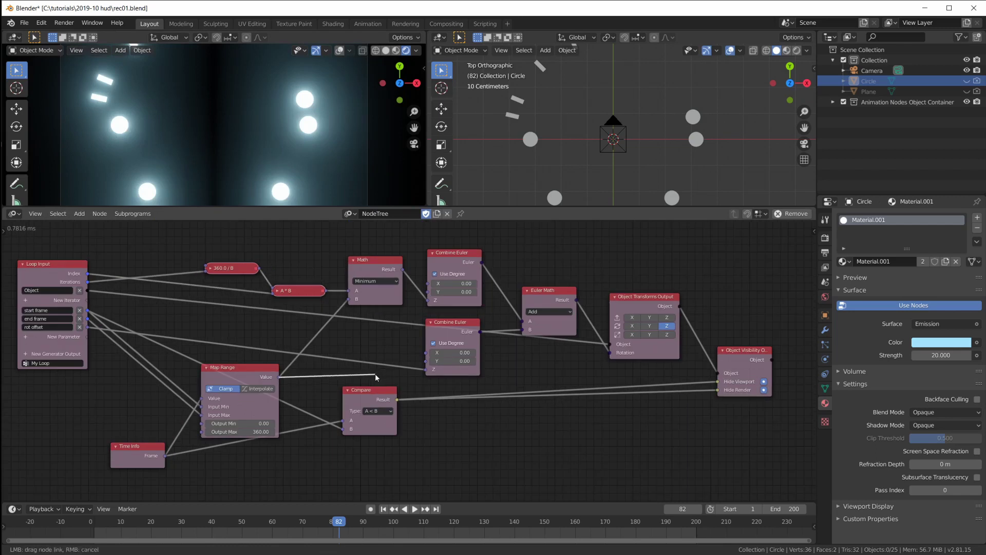
{"action": "left_click_drag", "start_coordinate": [375, 373], "coordinate": [360, 374]}
{"action": "left_click_drag", "start_coordinate": [744, 350], "coordinate": [739, 352]}
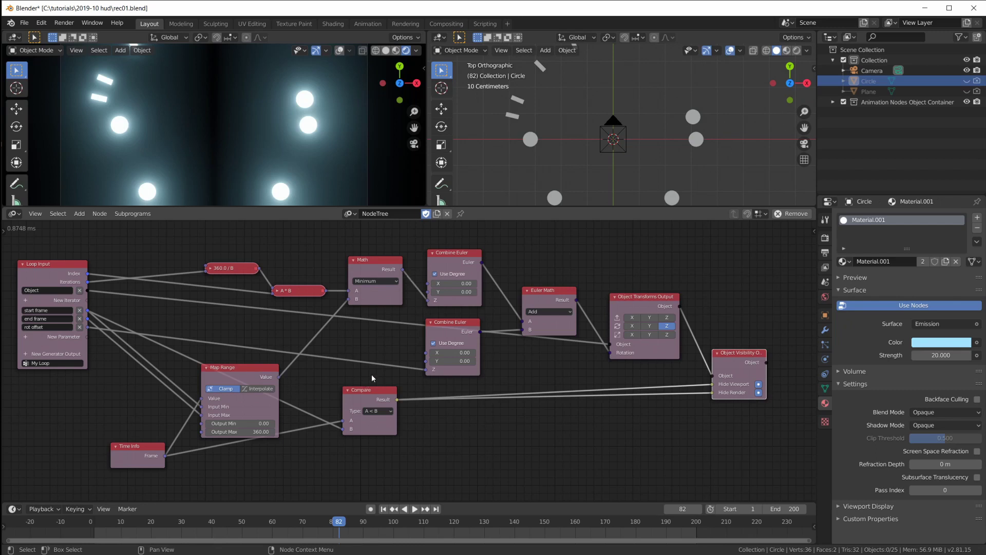
{"action": "key", "text": "shift+a"}
Step: Duplicate the Math node as a Divide node fed by Map Range's Value
{"action": "mouse_move", "coordinate": [476, 420]}
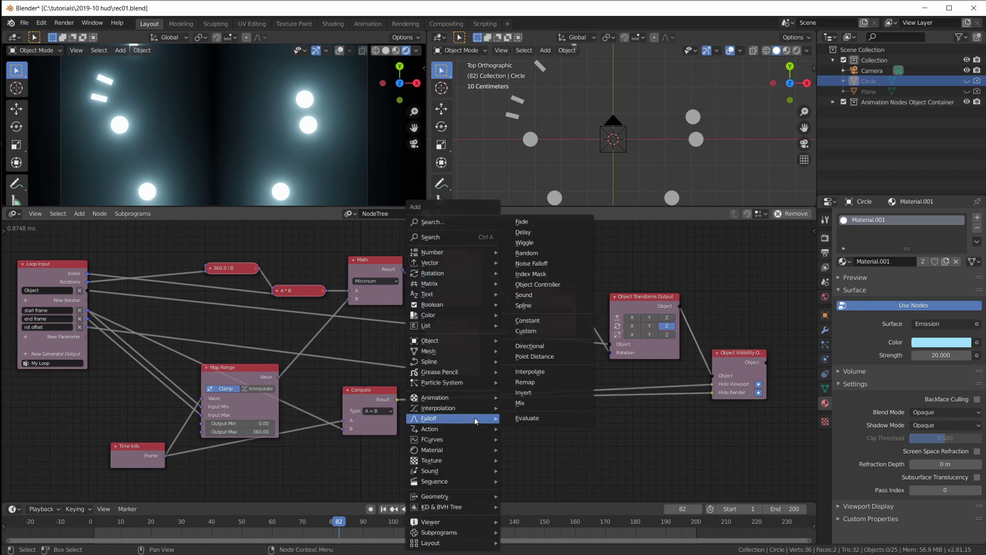
{"action": "left_click", "coordinate": [379, 267]}
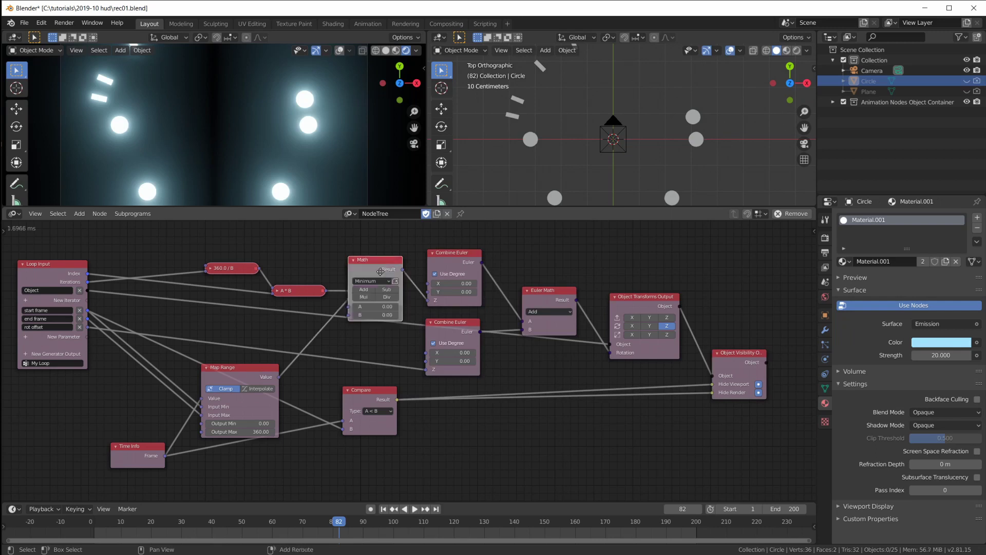
{"action": "key", "text": "shift+d"}
{"action": "left_click", "coordinate": [514, 417]}
{"action": "left_click_drag", "start_coordinate": [278, 377], "coordinate": [488, 452]}
{"action": "left_click", "coordinate": [522, 442]}
{"action": "left_click_drag", "start_coordinate": [491, 414], "coordinate": [258, 268]}
{"action": "left_click_drag", "start_coordinate": [491, 459], "coordinate": [456, 456]}
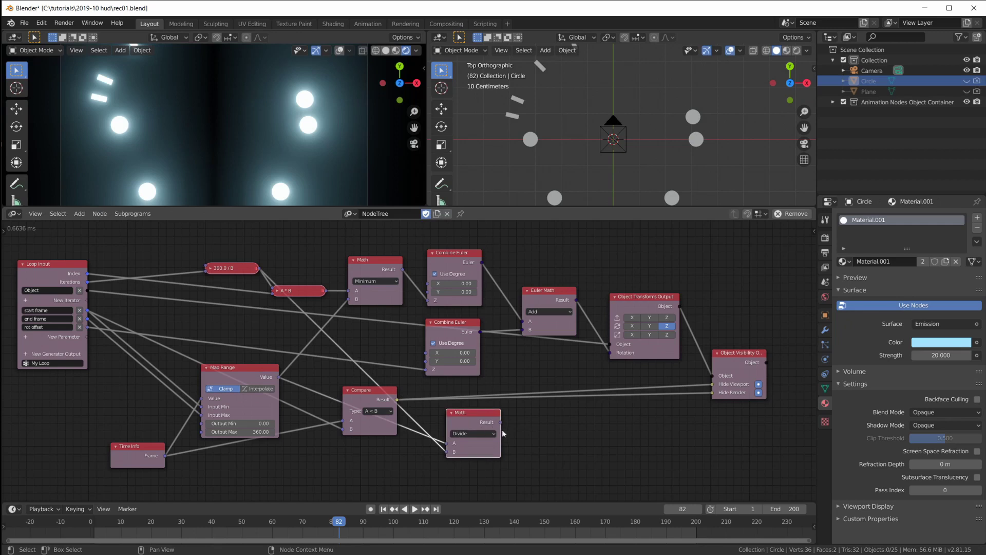
Step: Add a Floor Math node taking the Divide node's result
{"action": "key", "text": "shift+d"}
{"action": "left_click", "coordinate": [545, 416]}
{"action": "left_click", "coordinate": [539, 430]}
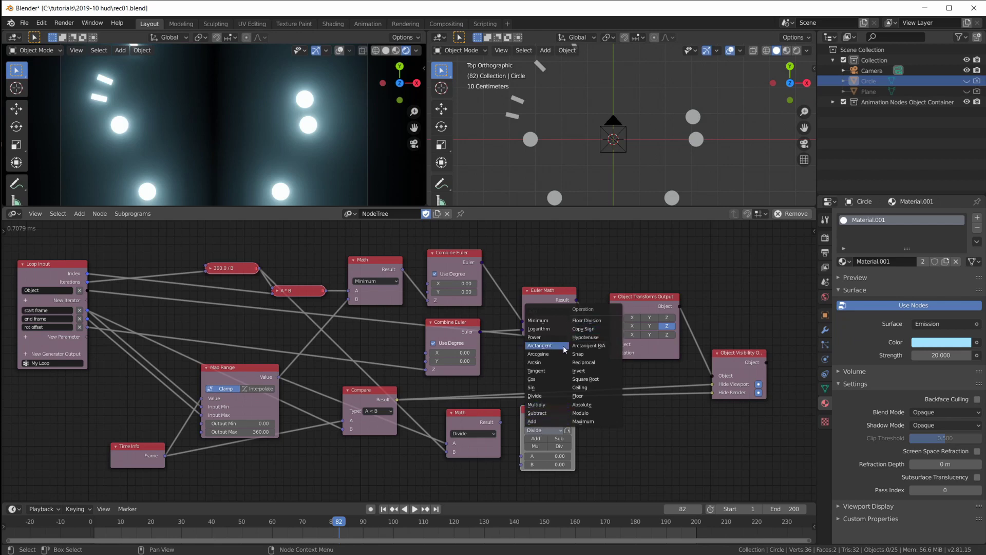
{"action": "left_click", "coordinate": [613, 396]}
{"action": "left_click_drag", "start_coordinate": [521, 439], "coordinate": [258, 267]}
{"action": "left_click", "coordinate": [459, 417]}
Step: Add a Multiply Math node fed by Floor's result and scrub back to frame 74
{"action": "key", "text": "shift+d"}
{"action": "left_click", "coordinate": [610, 415]}
{"action": "left_click", "coordinate": [612, 448]}
{"action": "left_click_drag", "start_coordinate": [622, 411], "coordinate": [350, 300]}
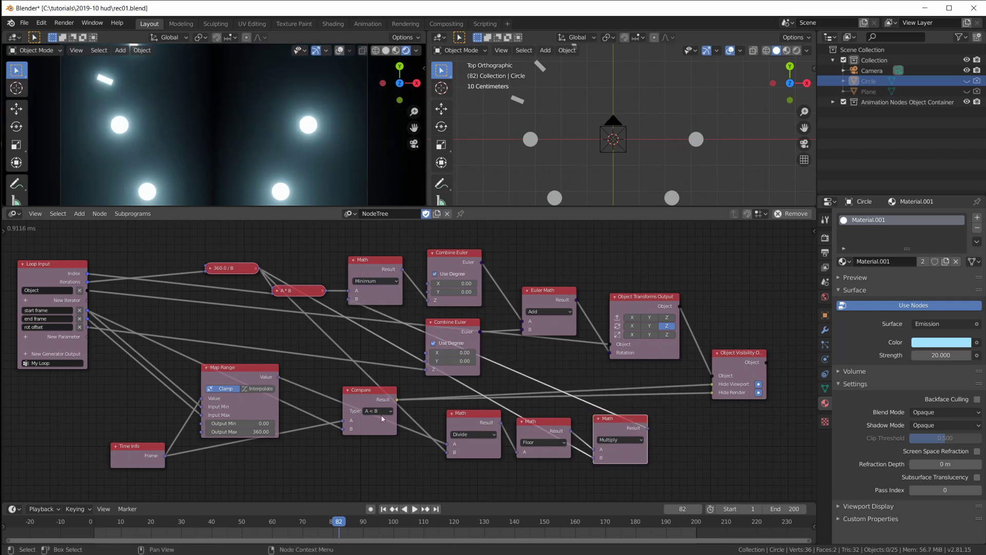
{"action": "mouse_move", "coordinate": [336, 524]}
{"action": "left_mouse_down"}
{"action": "mouse_move", "coordinate": [267, 522]}
{"action": "mouse_move", "coordinate": [408, 526]}
{"action": "mouse_move", "coordinate": [235, 525]}
{"action": "mouse_move", "coordinate": [318, 524]}
{"action": "left_mouse_up"}
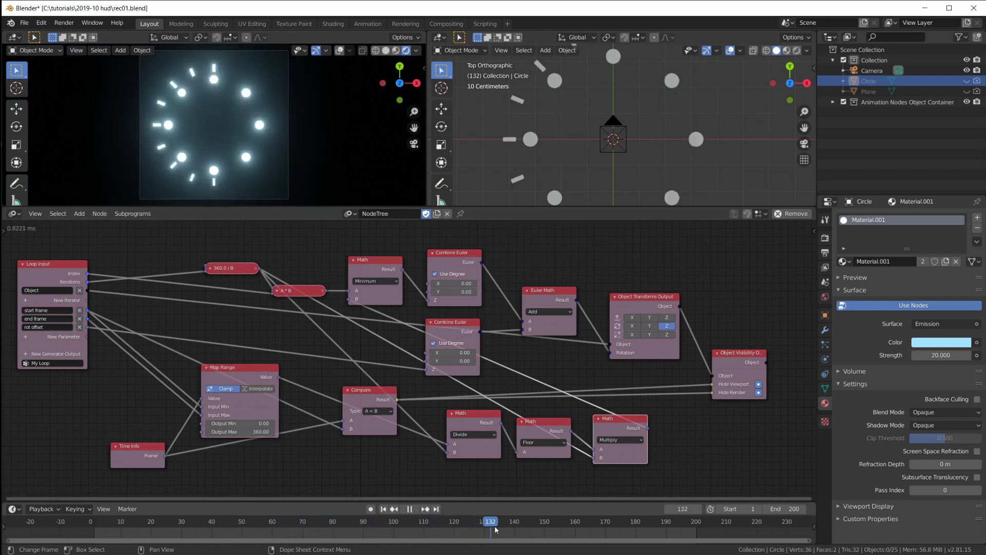
Step: Play the ring animation from frame 60 and stop at frame 103
{"action": "left_click", "coordinate": [256, 521]}
{"action": "left_click_drag", "start_coordinate": [255, 521], "coordinate": [402, 524]}
{"action": "left_click", "coordinate": [409, 509]}
Step: Reposition the left and right Invoke Subprogram nodes slightly upward
{"action": "scroll", "coordinate": [405, 361], "scroll_direction": "up", "scroll_amount": 1}
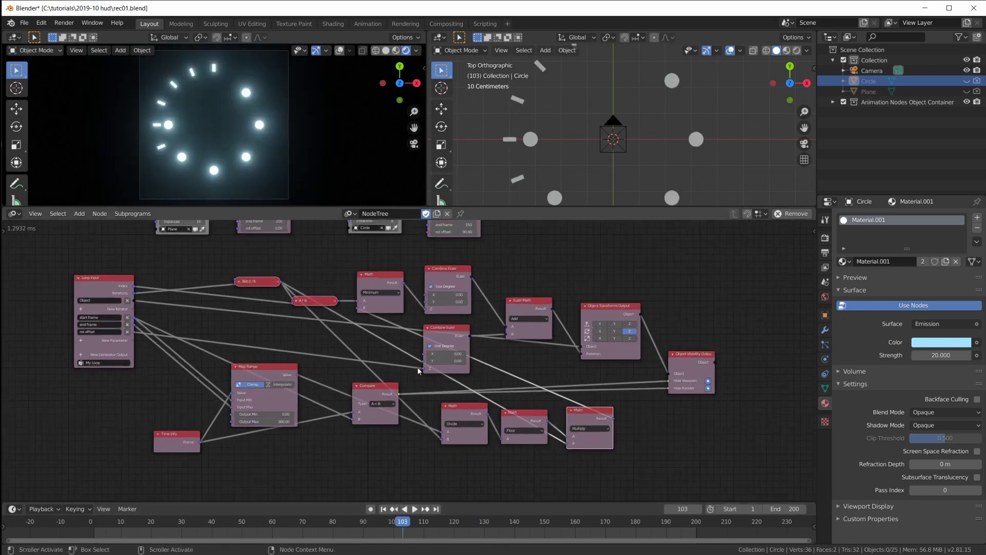
{"action": "middle_click_drag", "start_coordinate": [339, 329], "coordinate": [360, 396]}
{"action": "scroll", "coordinate": [363, 343], "scroll_direction": "down", "scroll_amount": 4}
{"action": "mouse_move", "coordinate": [292, 256]}
{"action": "left_mouse_down"}
{"action": "mouse_move", "coordinate": [293, 247]}
{"action": "mouse_move", "coordinate": [289, 256]}
{"action": "left_mouse_up"}
{"action": "left_click_drag", "start_coordinate": [465, 258], "coordinate": [465, 252]}
{"action": "left_click_drag", "start_coordinate": [307, 270], "coordinate": [311, 267]}
{"action": "left_click_drag", "start_coordinate": [471, 257], "coordinate": [473, 256]}
{"action": "scroll", "coordinate": [449, 433], "scroll_direction": "up", "scroll_amount": 2}
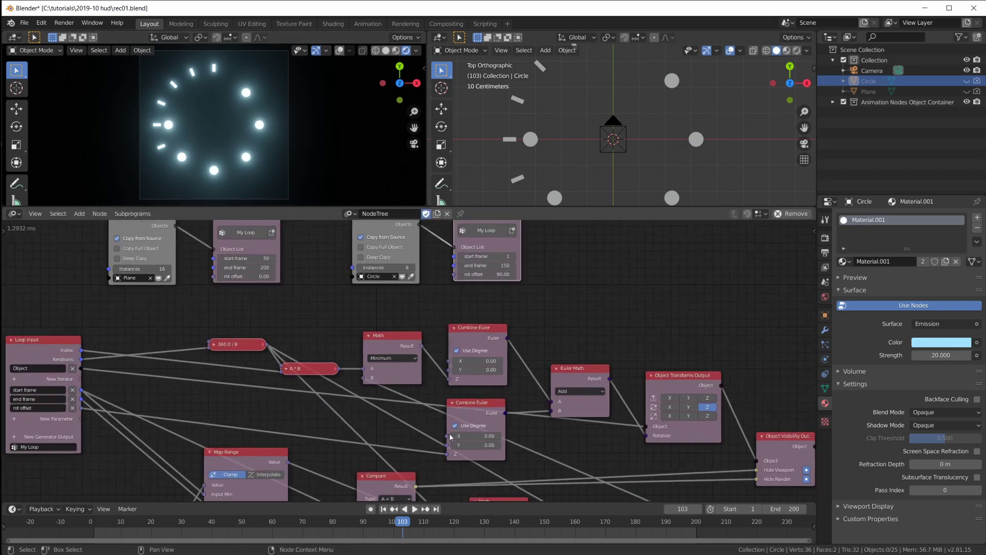
{"action": "scroll", "coordinate": [272, 438], "scroll_direction": "up", "scroll_amount": 3}
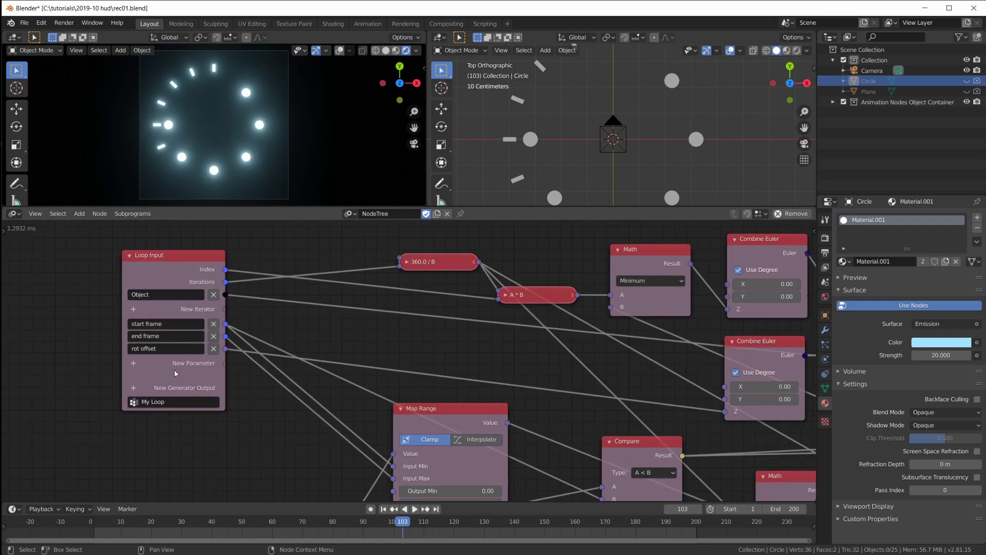
Step: Add a Boolean parameter to the Loop Input node and name it 'slide'
{"action": "left_click", "coordinate": [132, 363]}
{"action": "type", "text": "boo"}
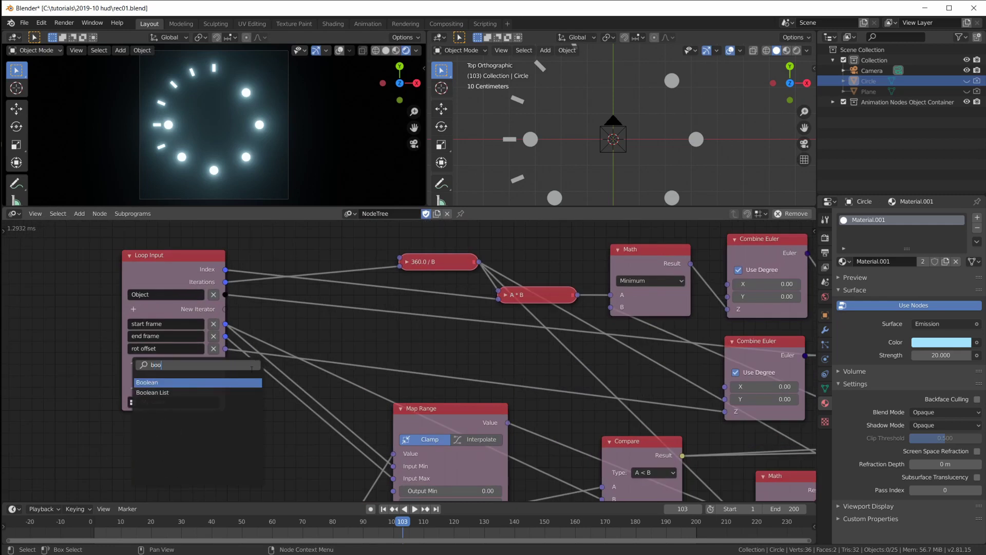
{"action": "left_click", "coordinate": [195, 382]}
{"action": "left_click", "coordinate": [165, 358]}
{"action": "type", "text": "slide"}
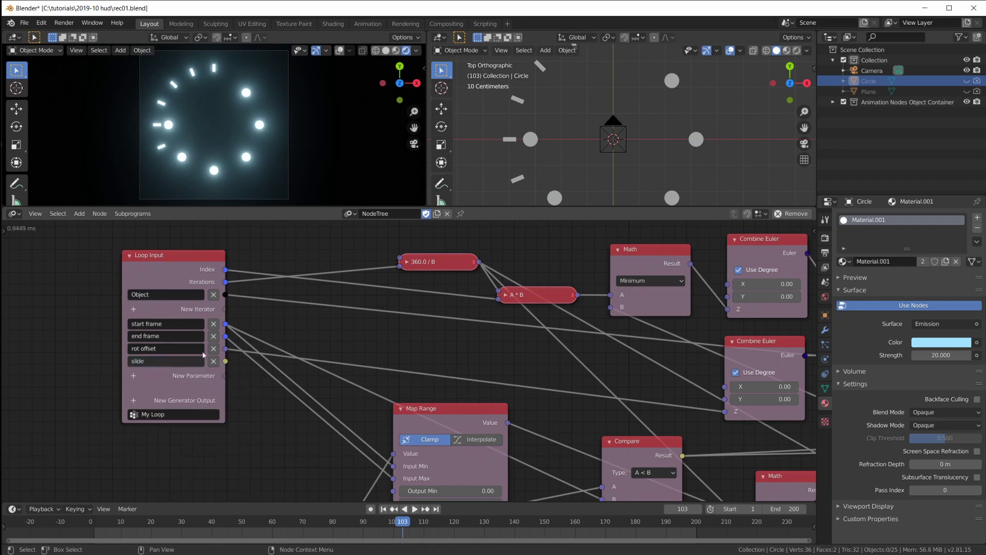
{"action": "key", "text": "Return"}
{"action": "scroll", "coordinate": [393, 383], "scroll_direction": "down", "scroll_amount": 2}
{"action": "scroll", "coordinate": [393, 382], "scroll_direction": "down", "scroll_amount": 3}
{"action": "middle_click_drag", "start_coordinate": [587, 390], "coordinate": [480, 361]}
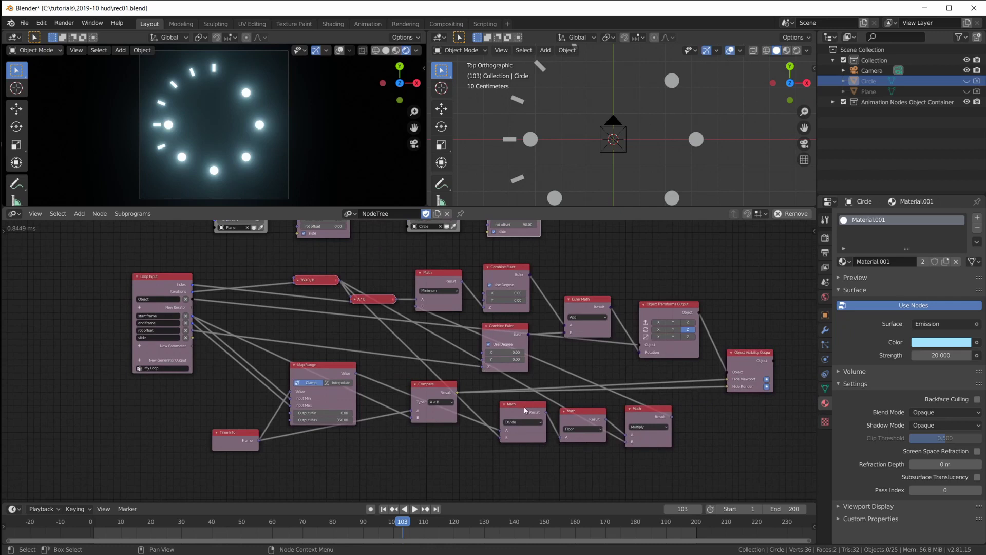
Step: Rearrange the Divide, Floor and Multiply Math nodes into a tidy row
{"action": "left_click_drag", "start_coordinate": [523, 406], "coordinate": [513, 412]}
{"action": "left_click_drag", "start_coordinate": [637, 410], "coordinate": [567, 421]}
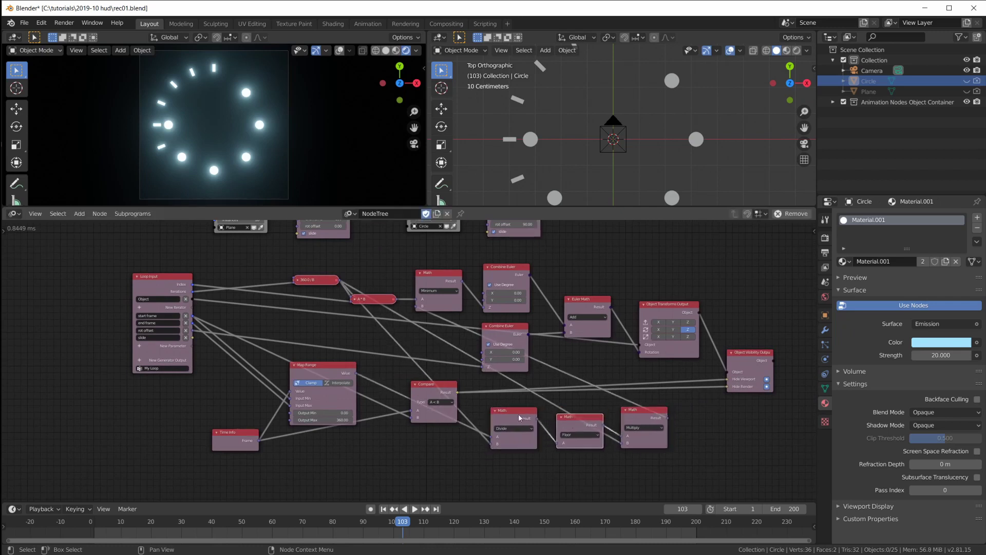
{"action": "scroll", "coordinate": [218, 342], "scroll_direction": "up", "scroll_amount": 1}
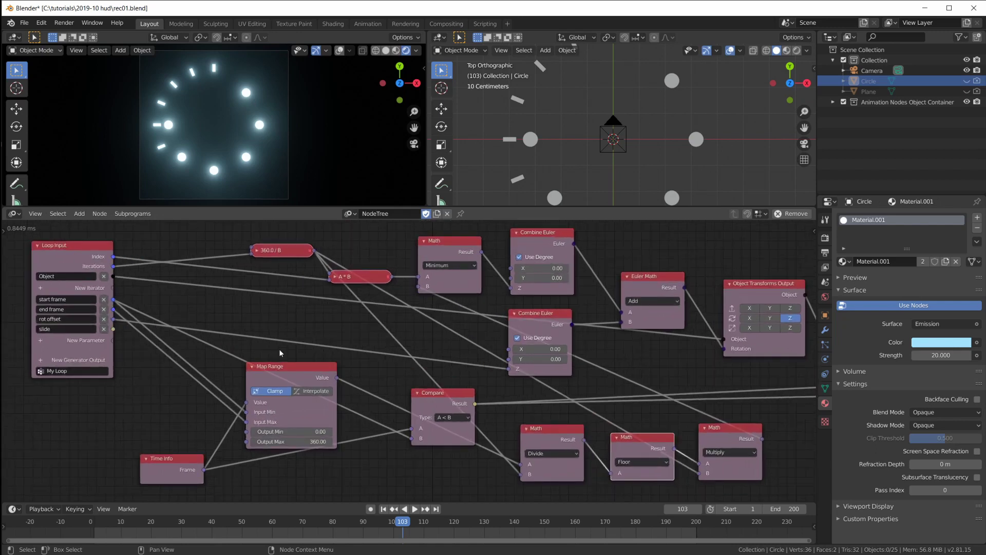
{"action": "middle_click_drag", "start_coordinate": [559, 439], "coordinate": [510, 349]}
{"action": "scroll", "coordinate": [566, 415], "scroll_direction": "down", "scroll_amount": 2}
{"action": "left_click_drag", "start_coordinate": [509, 349], "coordinate": [418, 381]}
{"action": "left_click_drag", "start_coordinate": [576, 342], "coordinate": [456, 386]}
{"action": "left_click_drag", "start_coordinate": [640, 344], "coordinate": [531, 386]}
{"action": "scroll", "coordinate": [534, 383], "scroll_direction": "up", "scroll_amount": 4}
{"action": "middle_click_drag", "start_coordinate": [542, 370], "coordinate": [540, 424]}
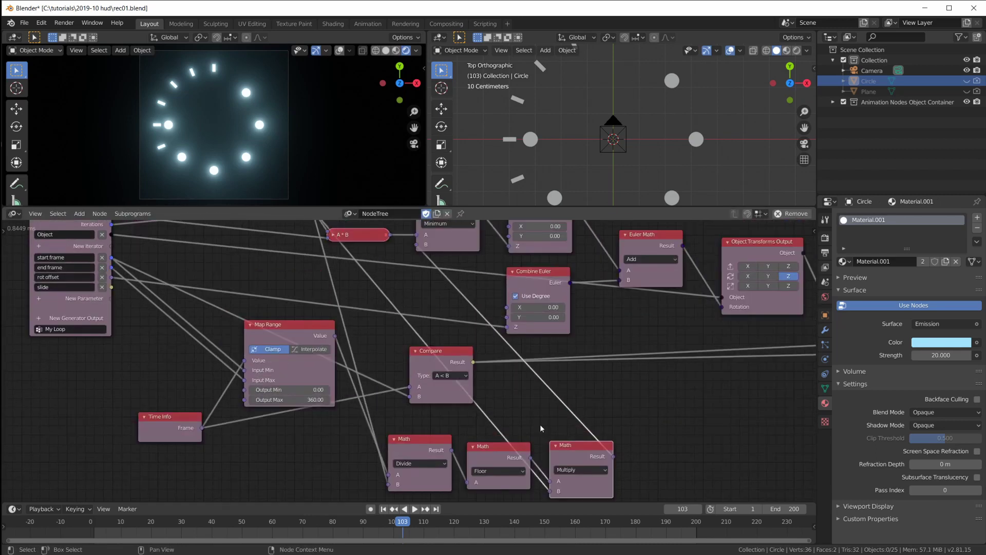
{"action": "scroll", "coordinate": [521, 381], "scroll_direction": "down", "scroll_amount": 3}
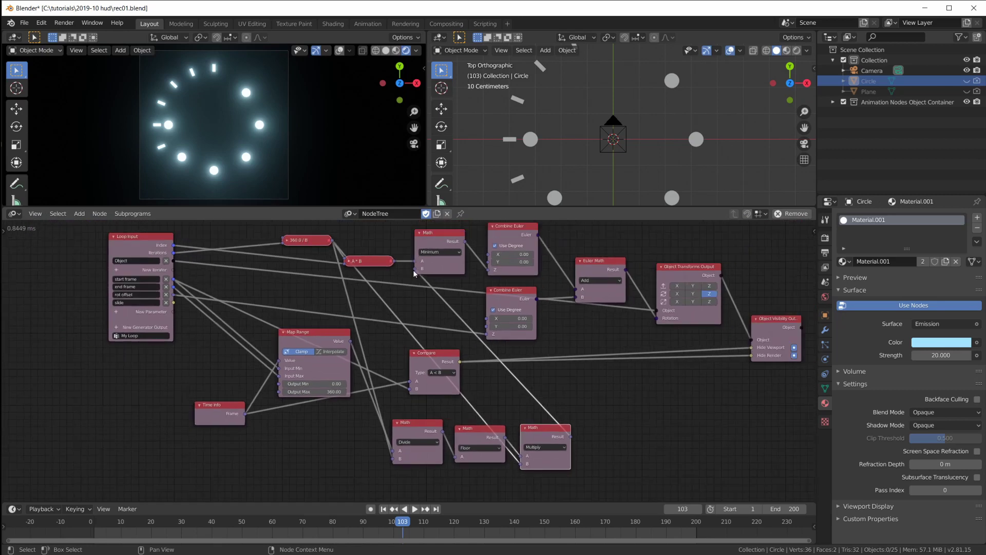
{"action": "scroll", "coordinate": [415, 282], "scroll_direction": "up", "scroll_amount": 1}
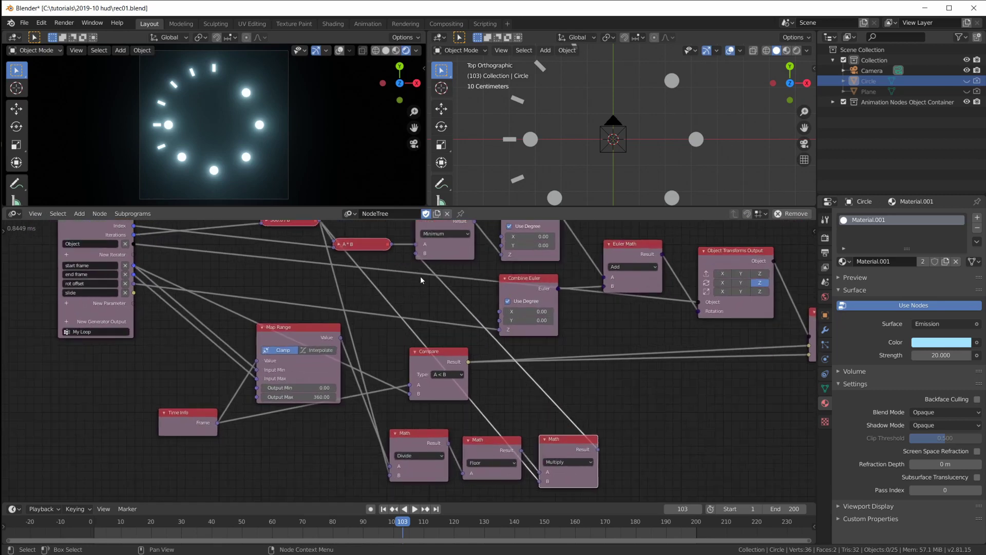
{"action": "scroll", "coordinate": [420, 278], "scroll_direction": "down", "scroll_amount": 1}
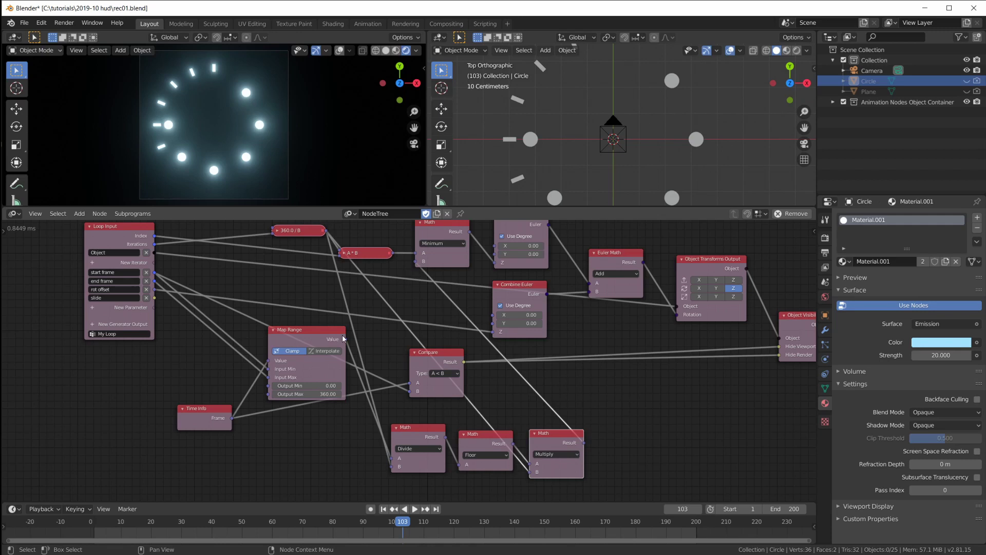
Step: Feed the Multiply result into the Minimum node's B input and preview the ring animation
{"action": "left_click_drag", "start_coordinate": [345, 339], "coordinate": [417, 262]}
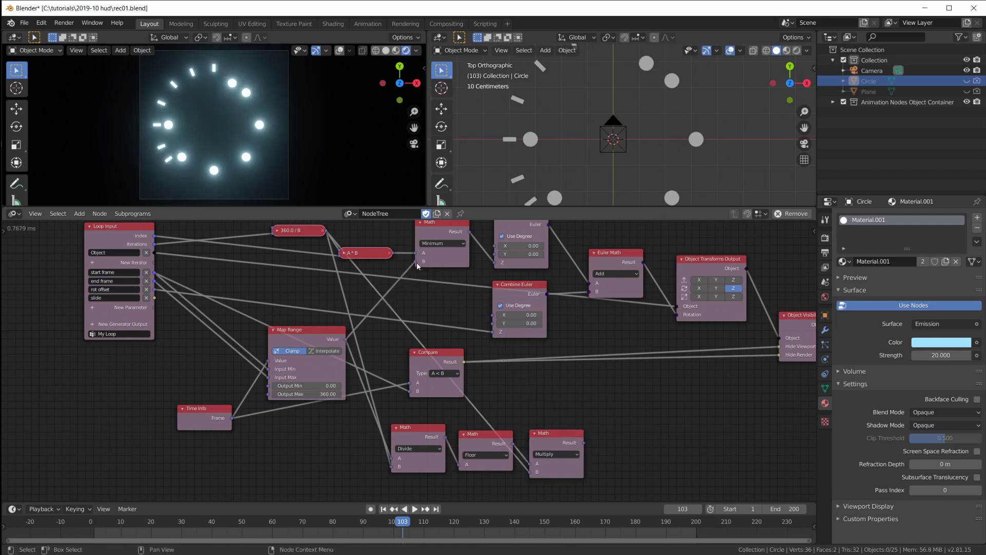
{"action": "left_click_drag", "start_coordinate": [341, 520], "coordinate": [326, 520]}
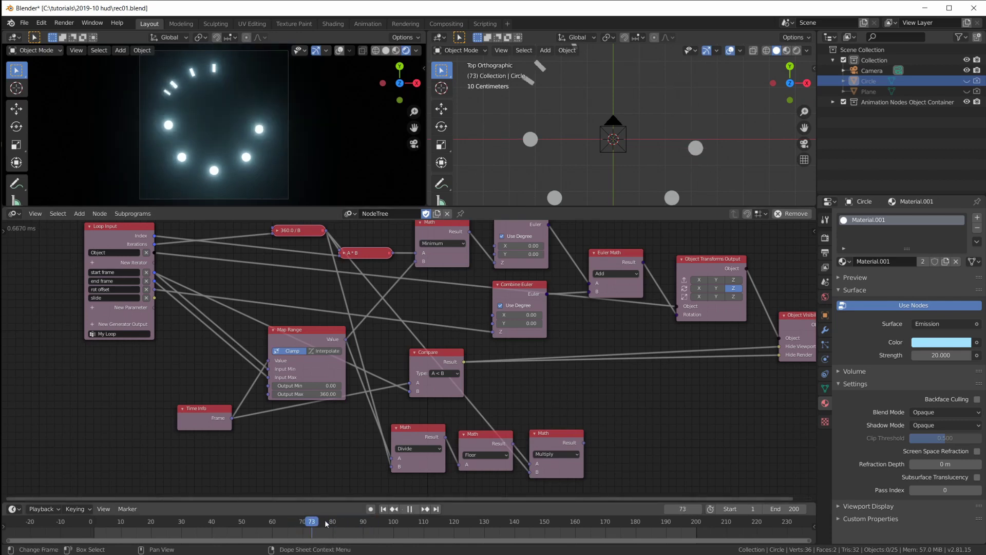
{"action": "key", "text": "space"}
{"action": "left_click_drag", "start_coordinate": [584, 443], "coordinate": [417, 262]}
{"action": "left_click_drag", "start_coordinate": [386, 523], "coordinate": [430, 527]}
{"action": "key", "text": "space"}
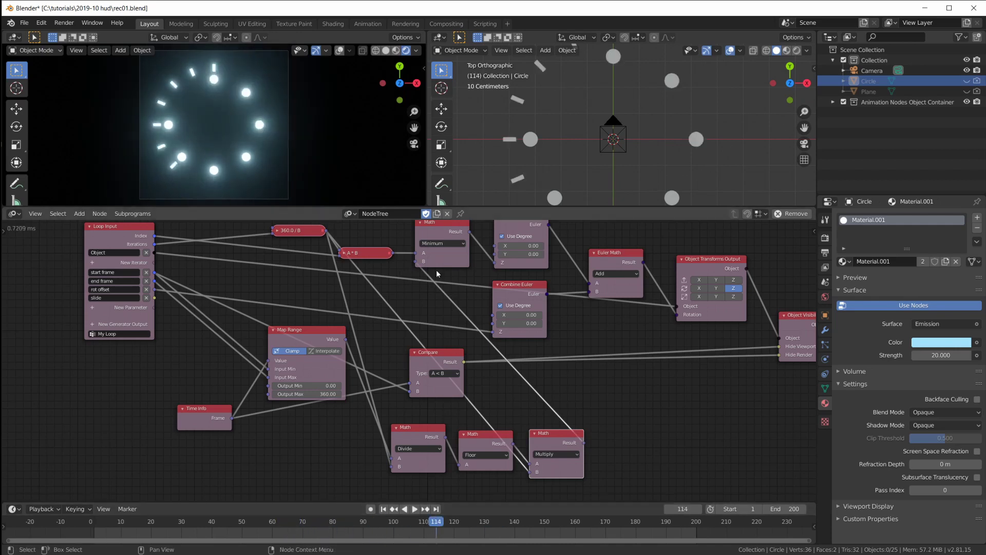
{"action": "left_click_drag", "start_coordinate": [322, 330], "coordinate": [316, 332]}
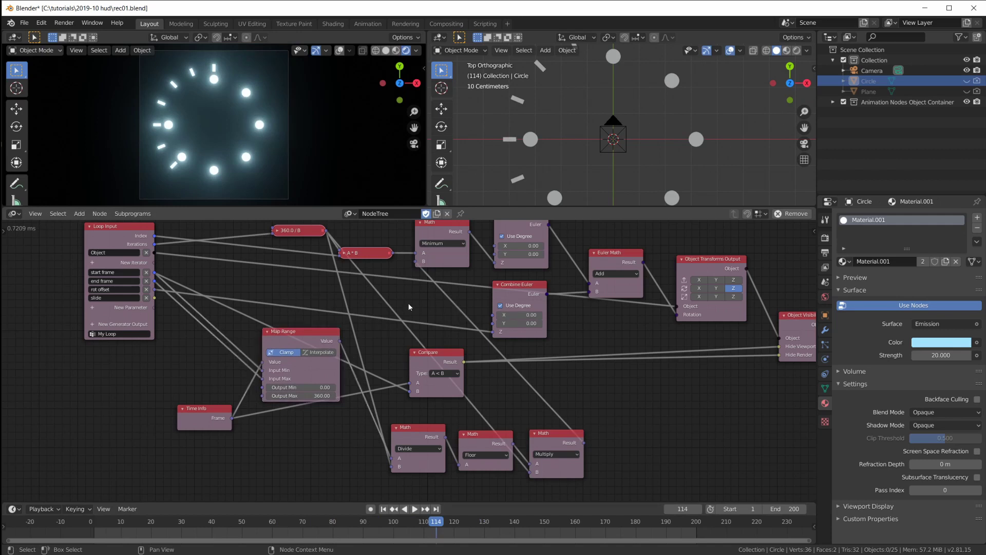
{"action": "scroll", "coordinate": [408, 303], "scroll_direction": "up", "scroll_amount": 2}
{"action": "key", "text": "shift+a"}
Step: Add a Switch node with slide as its condition and Map Range value as If True
{"action": "mouse_move", "coordinate": [298, 307]}
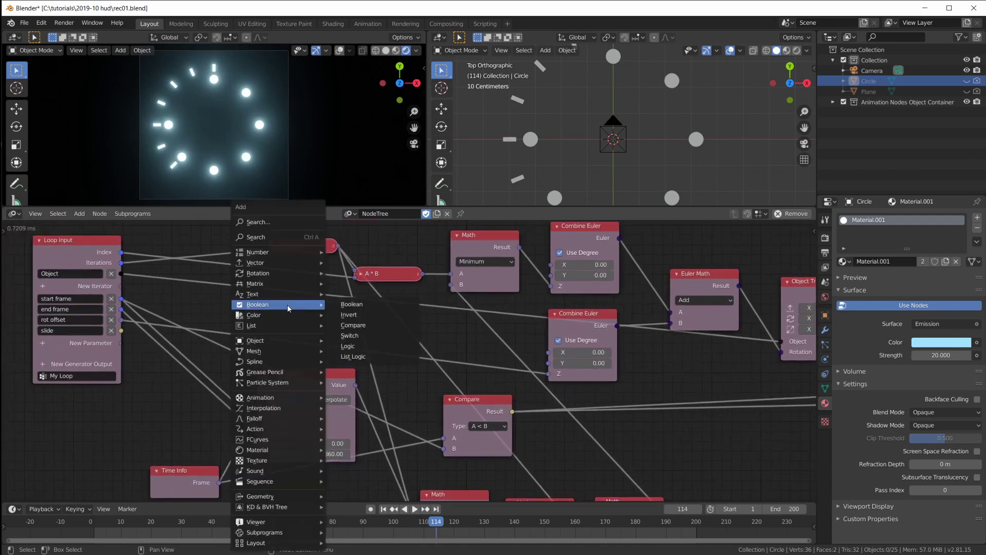
{"action": "left_click", "coordinate": [350, 335]}
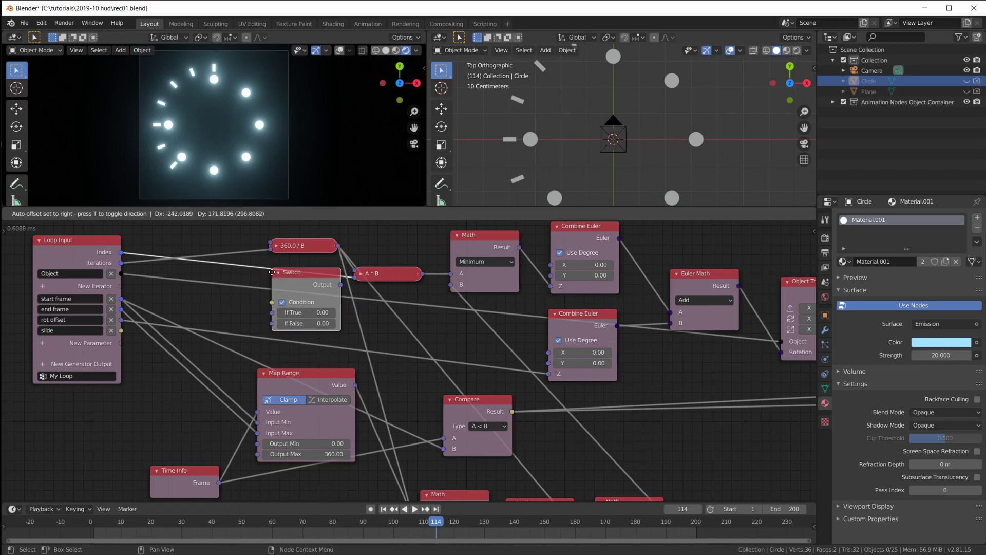
{"action": "left_click", "coordinate": [121, 395]}
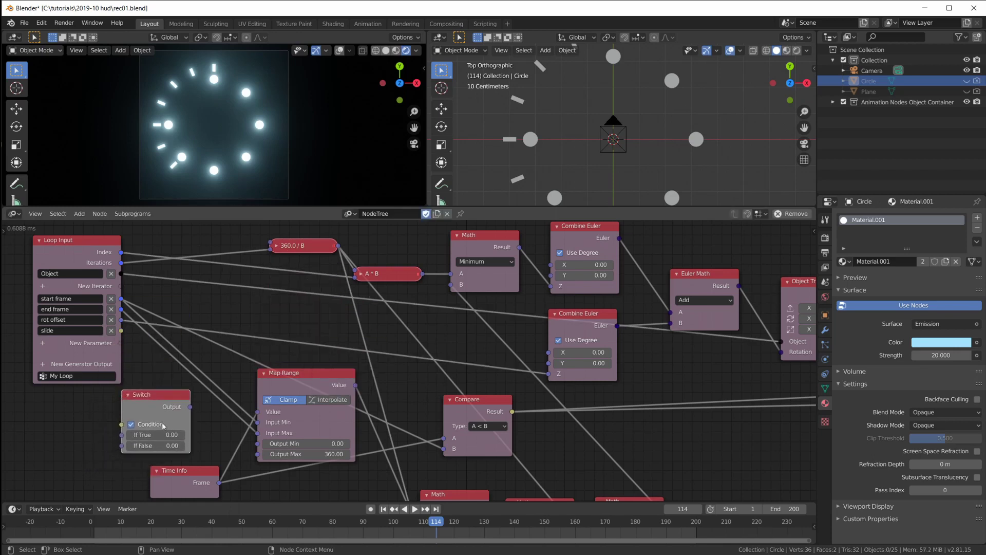
{"action": "left_click_drag", "start_coordinate": [122, 425], "coordinate": [122, 330]}
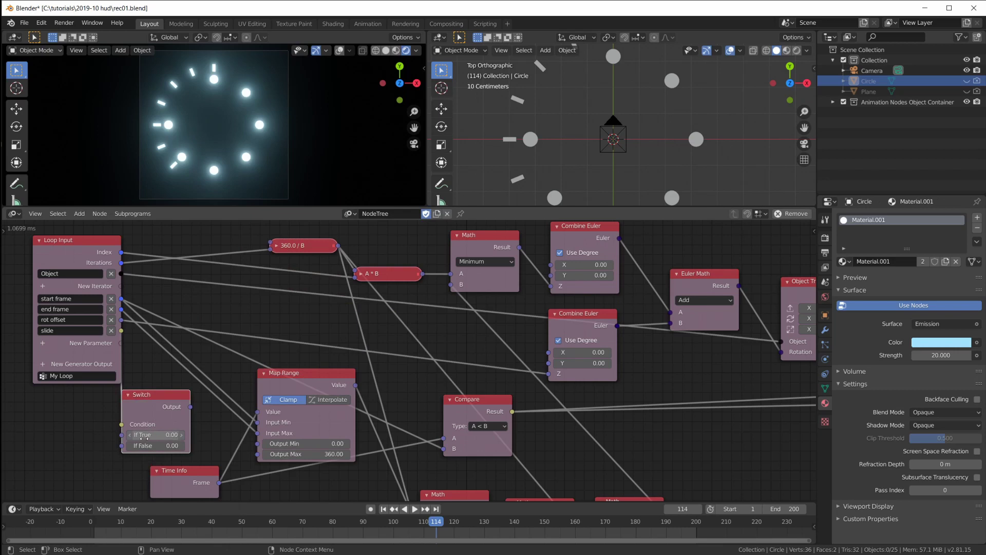
{"action": "left_click_drag", "start_coordinate": [122, 435], "coordinate": [356, 386]}
Step: Link the Multiply result into the Switch's If False, position it, and scrub the preview
{"action": "left_click_drag", "start_coordinate": [161, 399], "coordinate": [434, 316]}
{"action": "middle_click_drag", "start_coordinate": [501, 413], "coordinate": [482, 384]}
{"action": "left_click_drag", "start_coordinate": [644, 486], "coordinate": [378, 335]}
{"action": "middle_click_drag", "start_coordinate": [458, 325], "coordinate": [463, 372]}
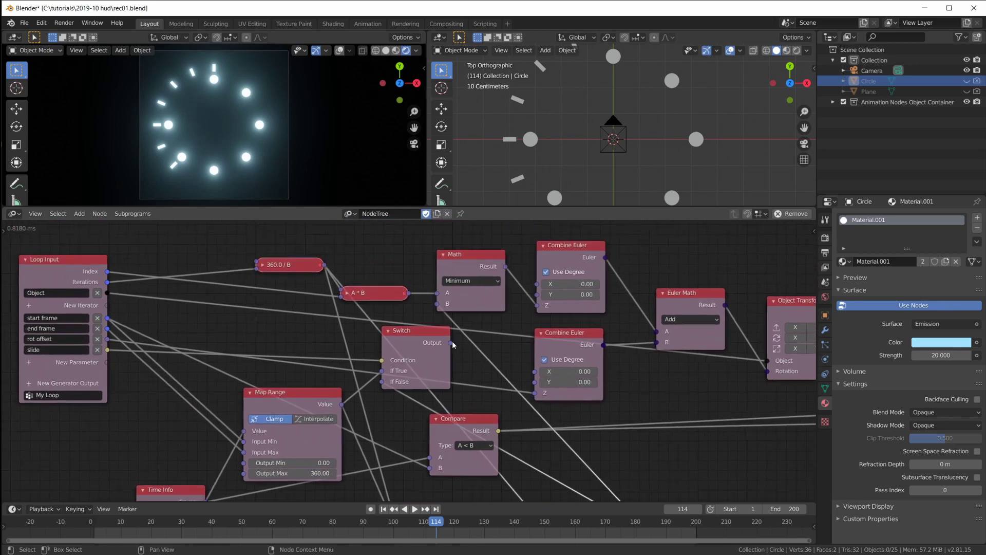
{"action": "mouse_move", "coordinate": [412, 332]}
{"action": "left_mouse_down"}
{"action": "mouse_move", "coordinate": [405, 341]}
{"action": "mouse_move", "coordinate": [414, 342]}
{"action": "left_mouse_up"}
{"action": "left_click", "coordinate": [415, 508]}
{"action": "left_click_drag", "start_coordinate": [415, 534], "coordinate": [321, 520]}
{"action": "middle_click_drag", "start_coordinate": [364, 328], "coordinate": [368, 493]}
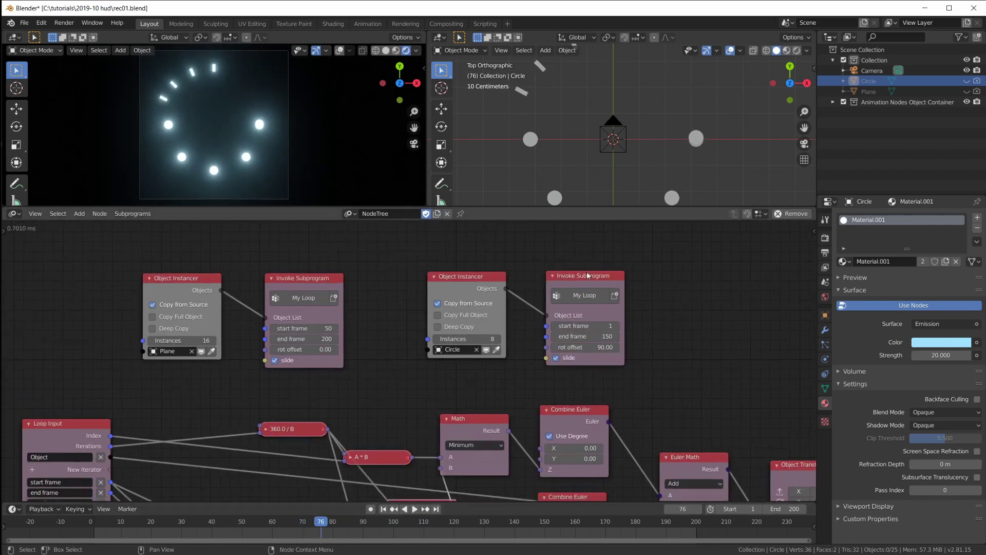
Step: Set the plane instancer to 32 instances and uncheck slide on its Invoke Subprogram
{"action": "left_click_drag", "start_coordinate": [309, 278], "coordinate": [310, 267]}
{"action": "double_click", "coordinate": [191, 340]}
{"action": "type", "text": "32"}
{"action": "key", "text": "Return"}
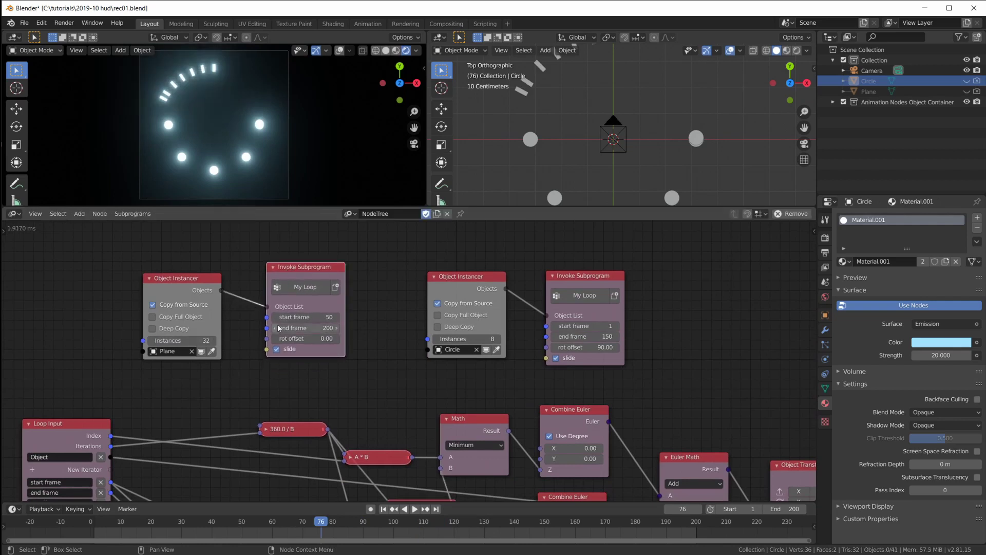
{"action": "left_click", "coordinate": [277, 350]}
Step: Play the animation from around frame 58 and stop at frame 79
{"action": "left_click_drag", "start_coordinate": [320, 523], "coordinate": [287, 523]}
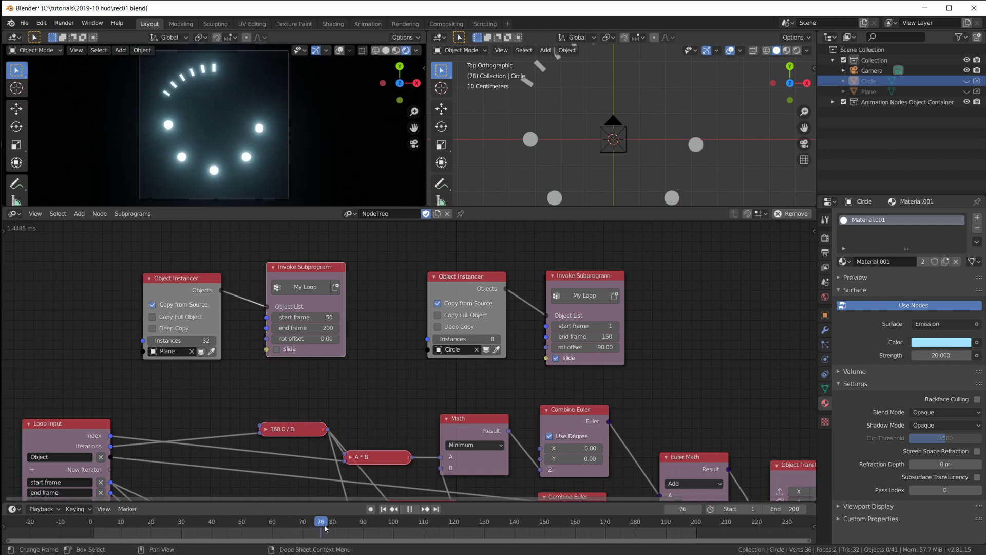
{"action": "key", "text": "space"}
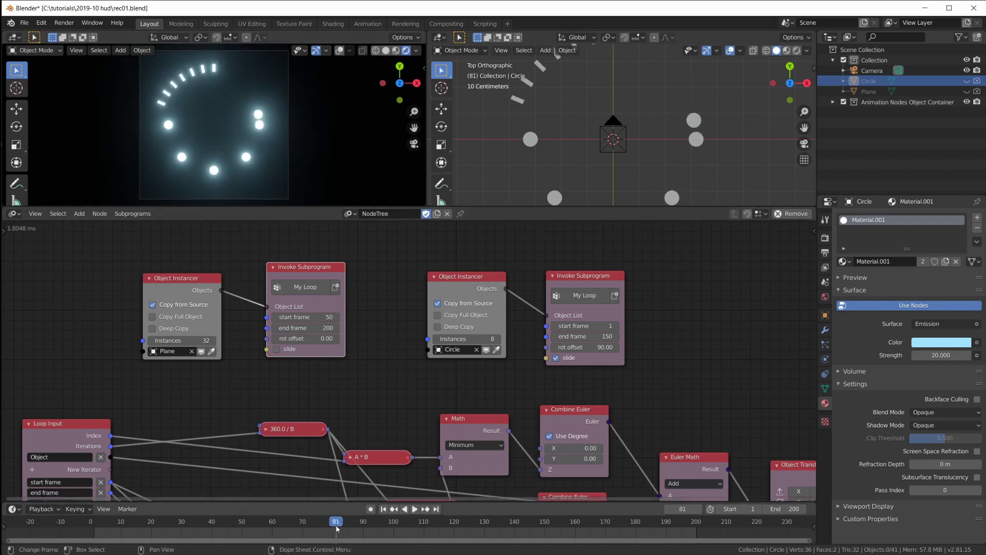
{"action": "key", "text": "space"}
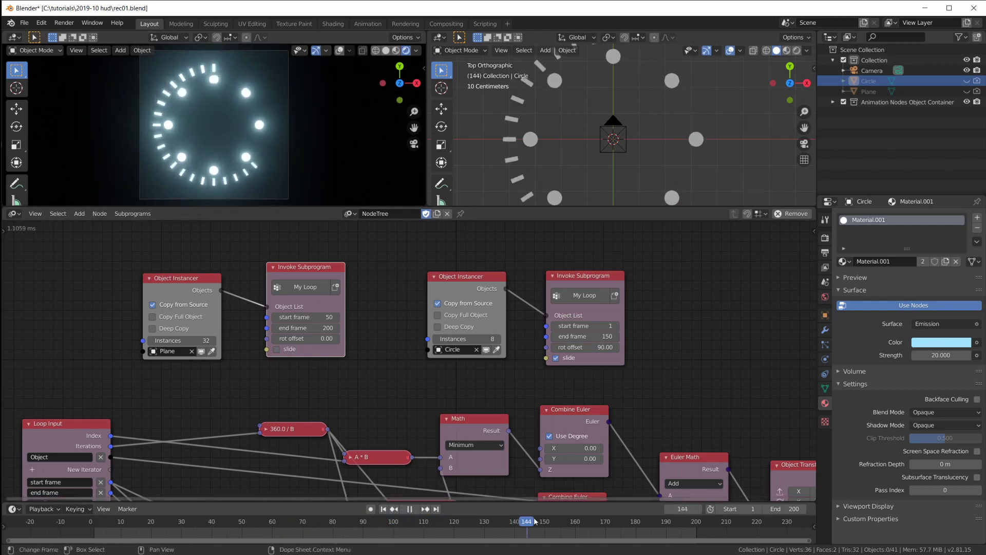
{"action": "left_click", "coordinate": [267, 520]}
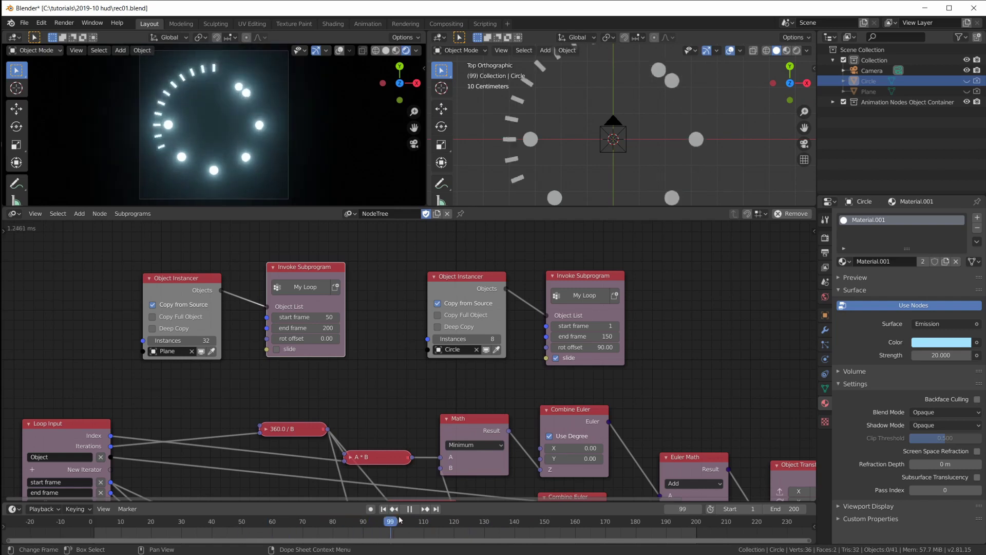
{"action": "key", "text": "space"}
{"action": "middle_click_drag", "start_coordinate": [391, 374], "coordinate": [366, 176]}
{"action": "scroll", "coordinate": [369, 517], "scroll_direction": "down", "scroll_amount": 1}
{"action": "scroll", "coordinate": [431, 391], "scroll_direction": "down", "scroll_amount": 2}
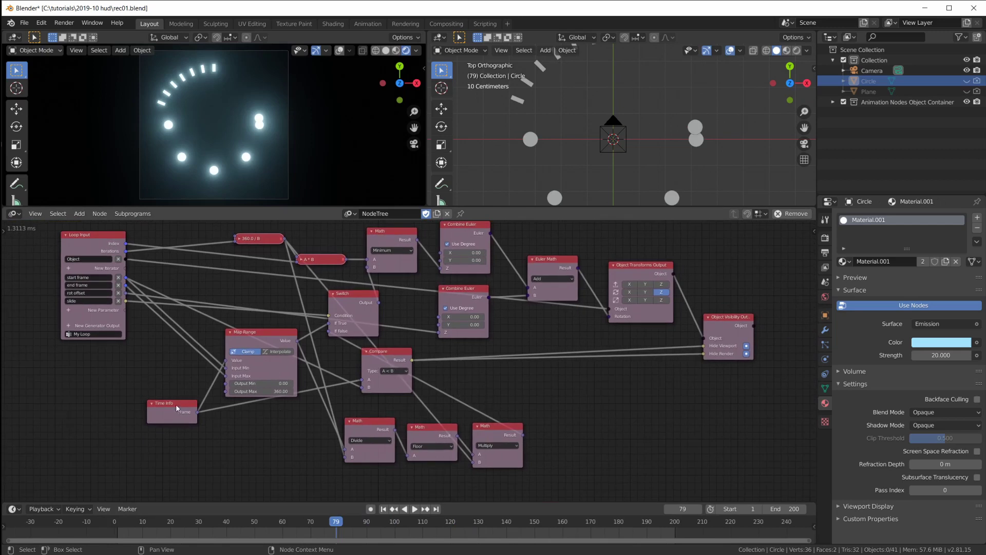
Step: Shift Time Info and Map Range left, then collapse and stack the three Math nodes
{"action": "left_click_drag", "start_coordinate": [176, 404], "coordinate": [115, 424]}
{"action": "left_click_drag", "start_coordinate": [259, 333], "coordinate": [204, 340]}
{"action": "left_click_drag", "start_coordinate": [373, 422], "coordinate": [289, 439]}
{"action": "left_click_drag", "start_coordinate": [428, 433], "coordinate": [343, 448]}
{"action": "left_click_drag", "start_coordinate": [496, 430], "coordinate": [405, 443]}
{"action": "key", "text": "h"}
{"action": "left_click", "coordinate": [346, 446]}
{"action": "key", "text": "h"}
{"action": "left_click_drag", "start_coordinate": [289, 441], "coordinate": [292, 433]}
{"action": "left_click_drag", "start_coordinate": [347, 445], "coordinate": [292, 448]}
{"action": "left_click_drag", "start_coordinate": [411, 442], "coordinate": [303, 467]}
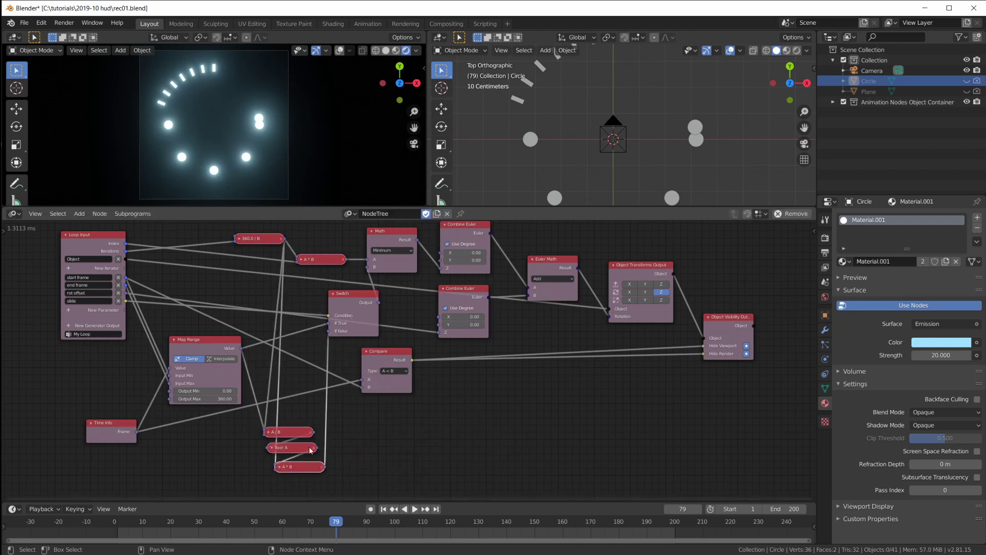
Step: Add a reroute point on a link and place it beside the A / B node
{"action": "scroll", "coordinate": [309, 410], "scroll_direction": "up", "scroll_amount": 2}
{"action": "middle_click_drag", "start_coordinate": [273, 308], "coordinate": [313, 352]}
{"action": "left_click_drag", "start_coordinate": [290, 253], "coordinate": [231, 254]}
{"action": "middle_click_drag", "start_coordinate": [309, 428], "coordinate": [327, 324]}
{"action": "right_click_drag", "start_coordinate": [302, 309], "coordinate": [316, 319], "text": "shift"}
{"action": "left_click_drag", "start_coordinate": [311, 314], "coordinate": [304, 401]}
{"action": "middle_click_drag", "start_coordinate": [297, 376], "coordinate": [304, 465]}
Step: Route the reroute link into the collapsed Math node and move that node down
{"action": "scroll", "coordinate": [304, 465], "scroll_direction": "up", "scroll_amount": 4}
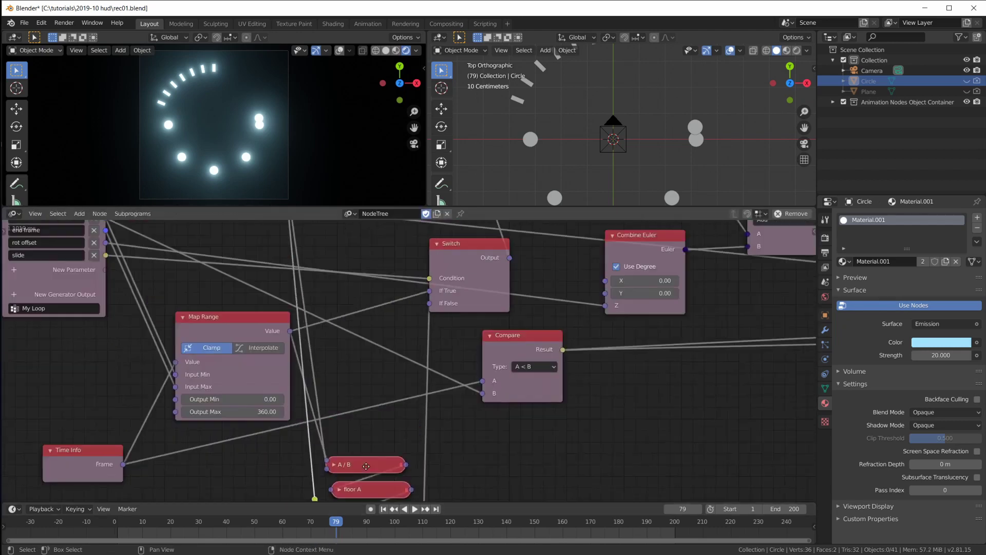
{"action": "scroll", "coordinate": [298, 462], "scroll_direction": "down", "scroll_amount": 3}
{"action": "left_click_drag", "start_coordinate": [351, 464], "coordinate": [404, 402]}
{"action": "key", "text": "h"}
{"action": "left_click_drag", "start_coordinate": [309, 490], "coordinate": [370, 442]}
{"action": "key", "text": "h"}
{"action": "left_click_drag", "start_coordinate": [402, 402], "coordinate": [355, 460]}
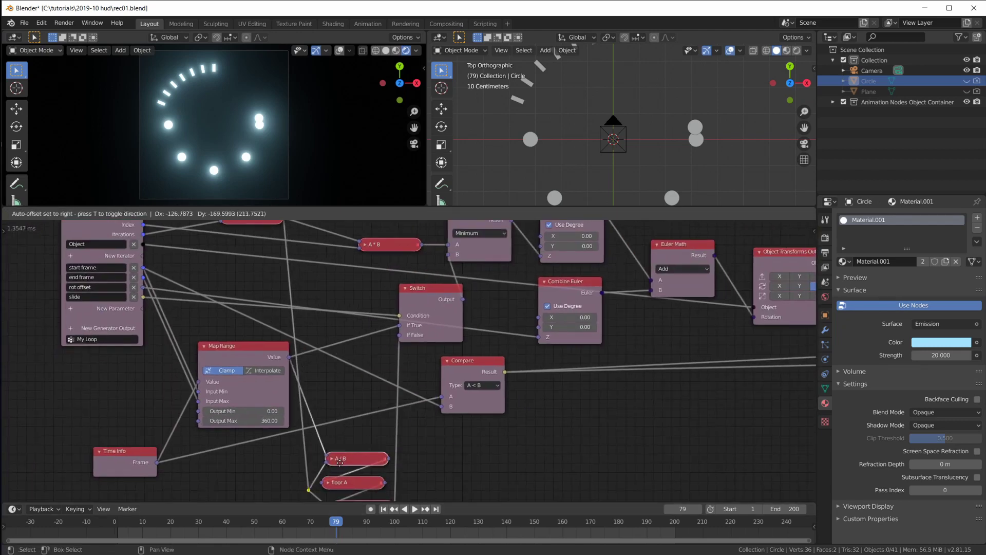
{"action": "middle_click_drag", "start_coordinate": [435, 457], "coordinate": [425, 476]}
Step: Align the Switch, Compare and Minimum nodes and collapse both Combine Euler nodes
{"action": "left_click_drag", "start_coordinate": [421, 304], "coordinate": [438, 305]}
{"action": "left_click_drag", "start_coordinate": [462, 379], "coordinate": [470, 392]}
{"action": "middle_click_drag", "start_coordinate": [478, 308], "coordinate": [462, 356]}
{"action": "left_click_drag", "start_coordinate": [455, 276], "coordinate": [504, 282]}
{"action": "left_click_drag", "start_coordinate": [547, 266], "coordinate": [591, 267]}
{"action": "left_click_drag", "start_coordinate": [542, 348], "coordinate": [587, 348]}
{"action": "left_click_drag", "start_coordinate": [662, 310], "coordinate": [690, 304]}
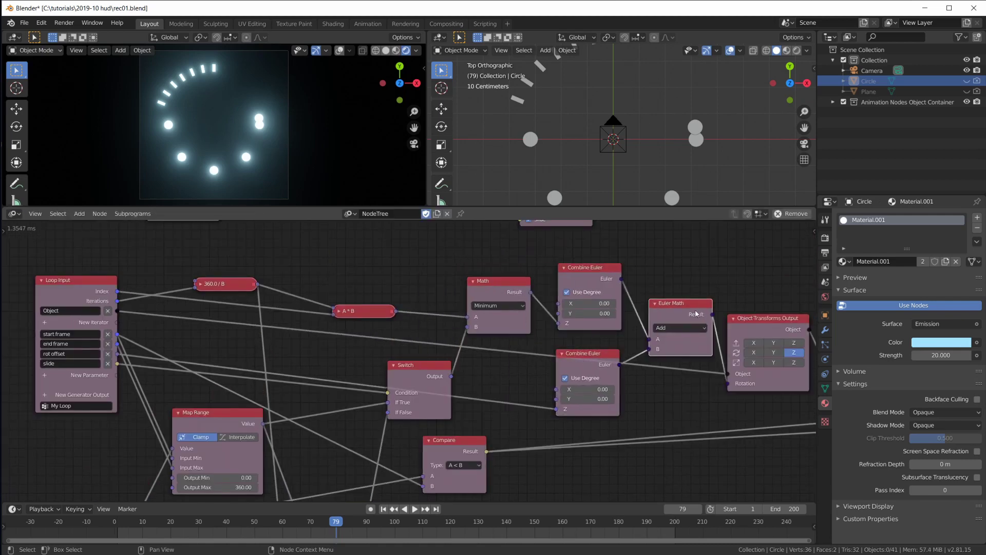
{"action": "key", "text": "h"}
{"action": "key", "text": "h"}
{"action": "left_click_drag", "start_coordinate": [591, 267], "coordinate": [596, 304]}
{"action": "scroll", "coordinate": [514, 334], "scroll_direction": "down", "scroll_amount": 3}
{"action": "left_click", "coordinate": [385, 373]}
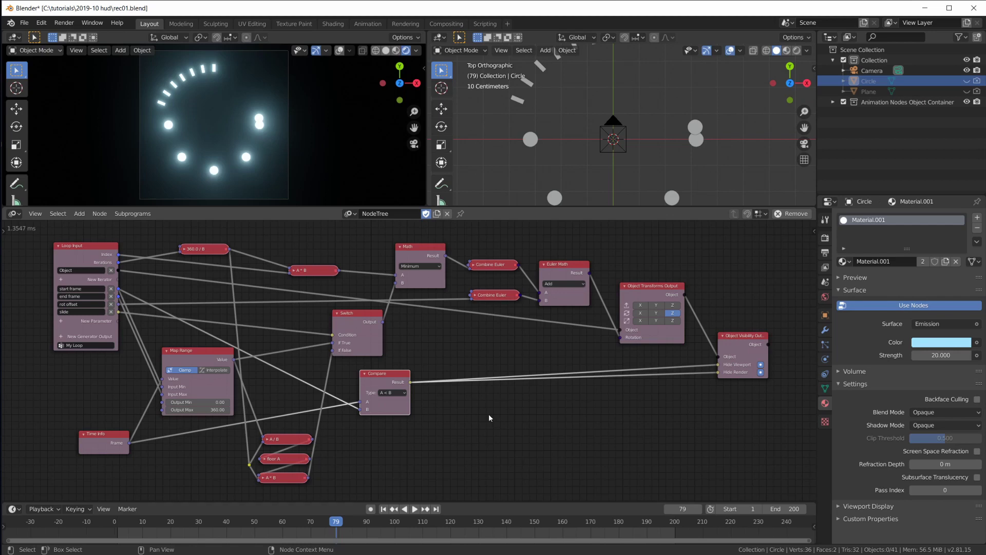
Step: Nudge the Map Range node left and save the project as rec01.blend
{"action": "left_click_drag", "start_coordinate": [180, 358], "coordinate": [168, 361]}
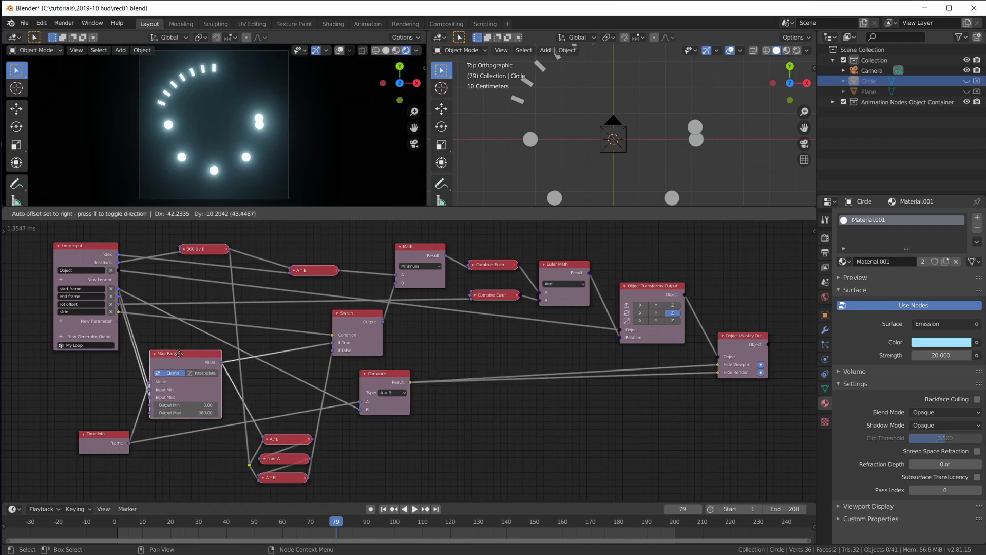
{"action": "middle_click_drag", "start_coordinate": [459, 315], "coordinate": [467, 437]}
{"action": "scroll", "coordinate": [251, 334], "scroll_direction": "up", "scroll_amount": 4}
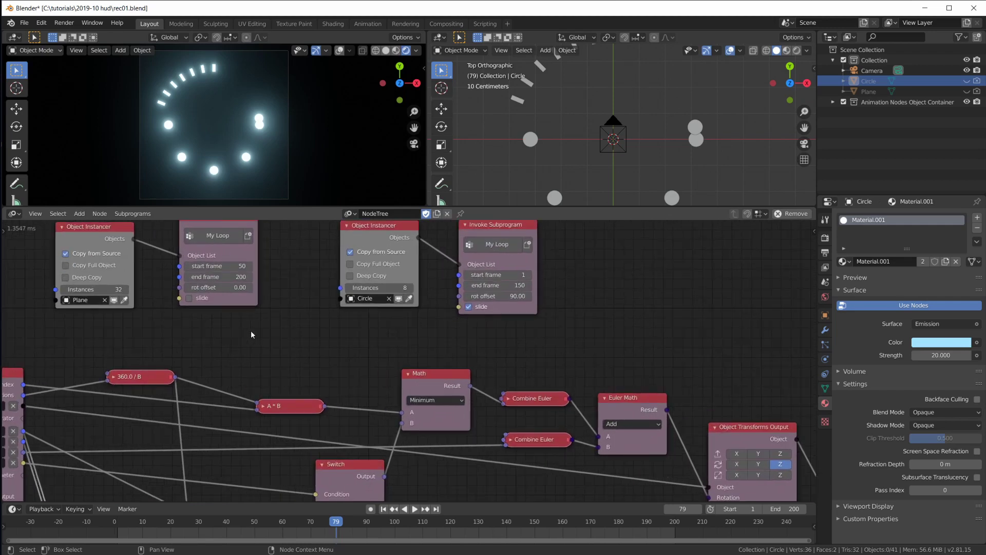
{"action": "scroll", "coordinate": [422, 384], "scroll_direction": "down", "scroll_amount": 3}
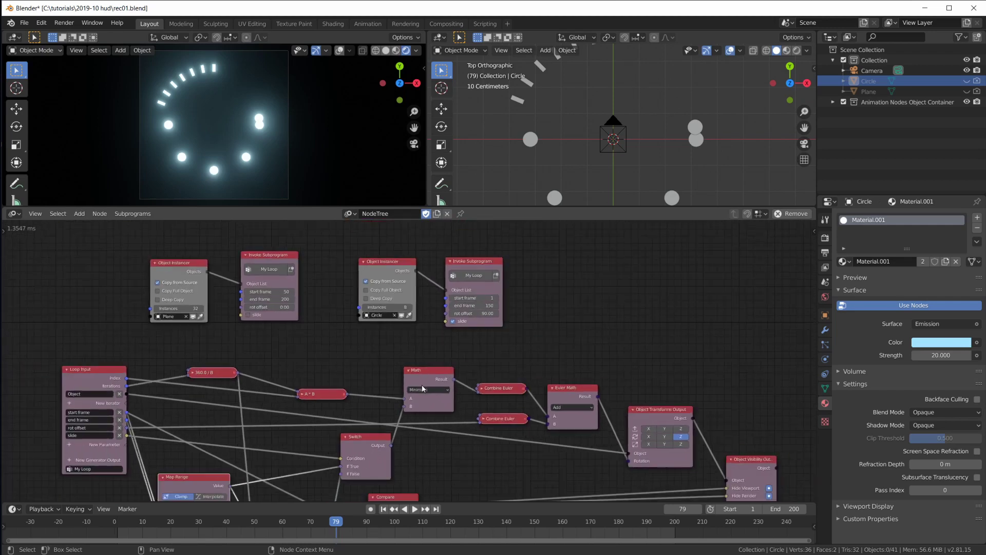
{"action": "middle_click_drag", "start_coordinate": [470, 364], "coordinate": [468, 374]}
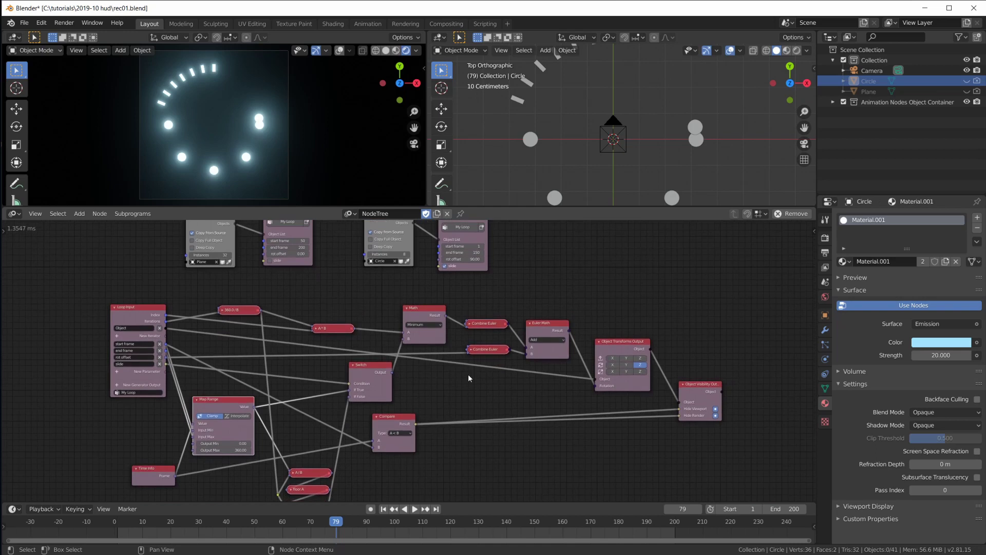
{"action": "key", "text": "ctrl+s"}
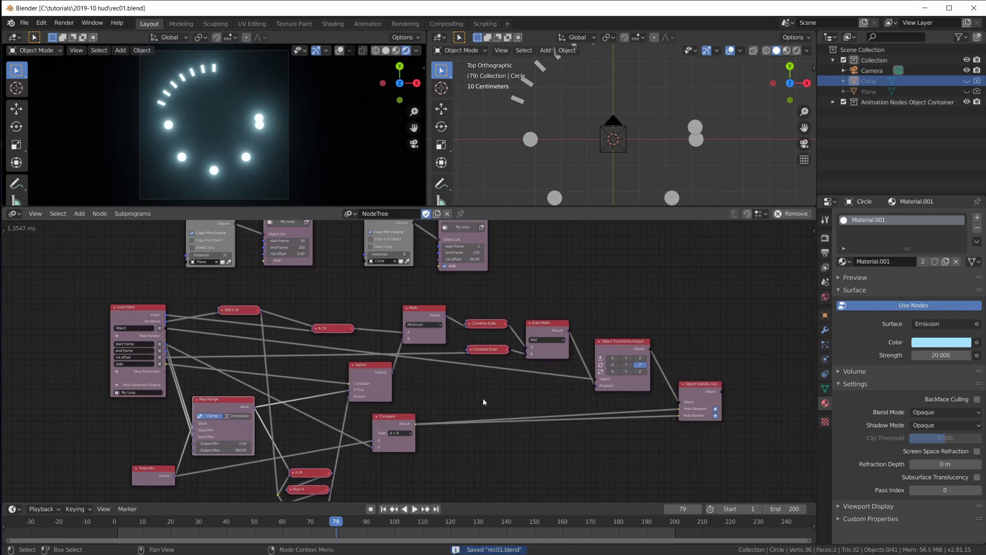
{"action": "middle_click_drag", "start_coordinate": [538, 284], "coordinate": [484, 357]}
{"action": "scroll", "coordinate": [650, 150], "scroll_direction": "down", "scroll_amount": 4}
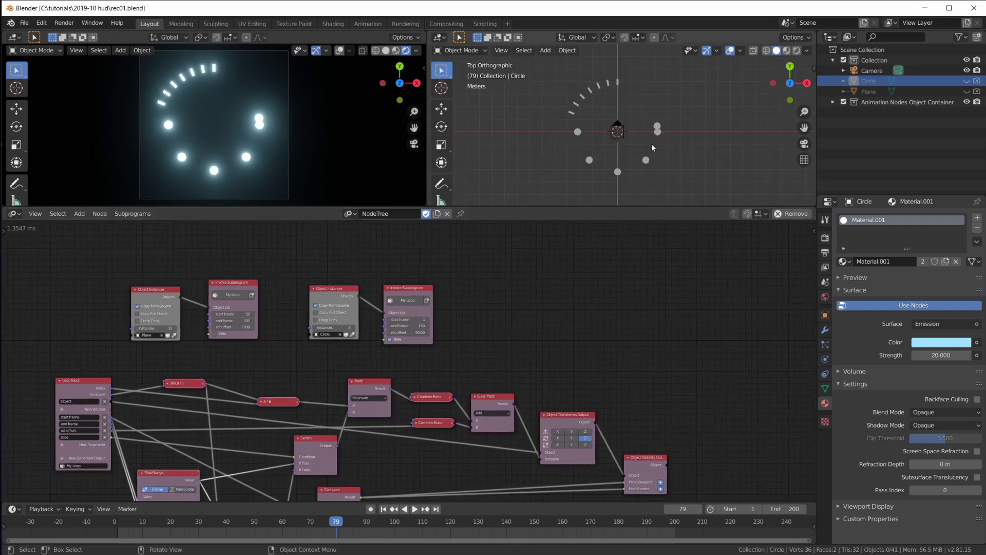
{"action": "scroll", "coordinate": [642, 136], "scroll_direction": "up", "scroll_amount": 2}
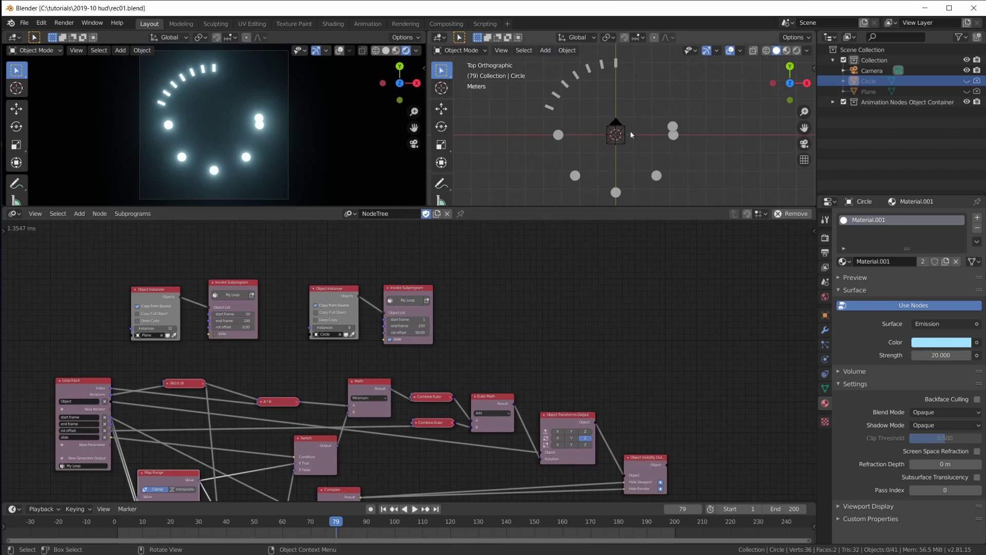
Step: Add a mesh circle with 3 vertices to form a triangle
{"action": "scroll", "coordinate": [661, 103], "scroll_direction": "up", "scroll_amount": 2}
{"action": "key", "text": "shift+a"}
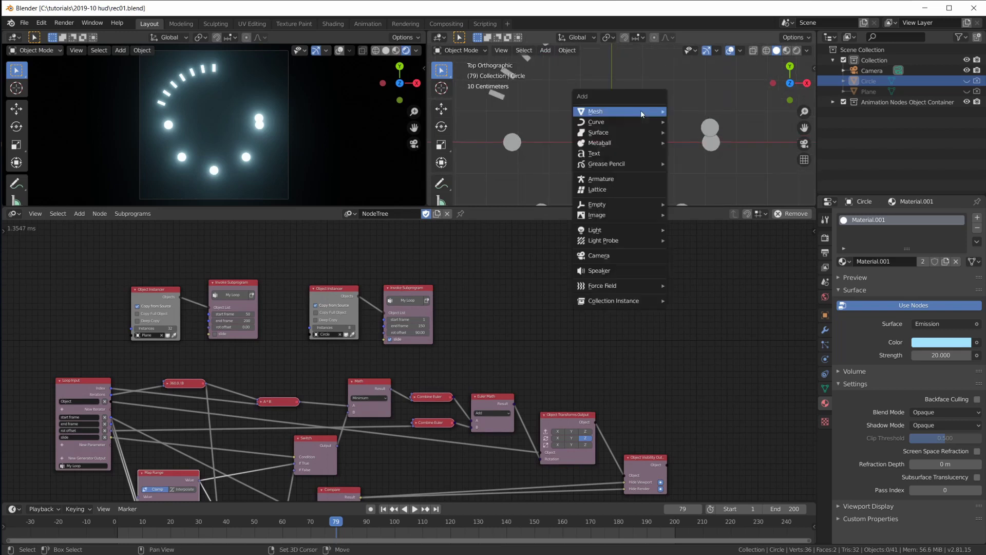
{"action": "mouse_move", "coordinate": [640, 110]}
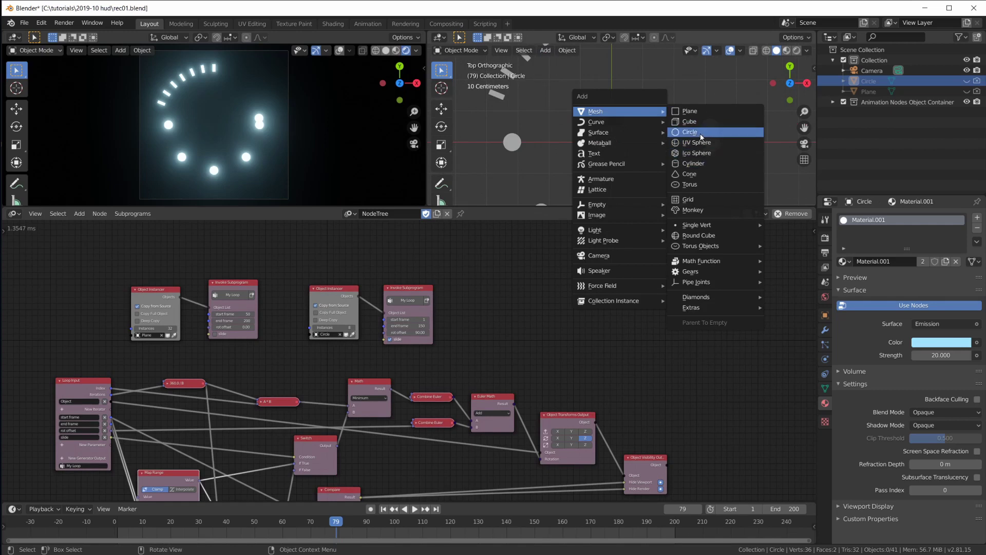
{"action": "left_click", "coordinate": [700, 133]}
{"action": "left_click", "coordinate": [470, 199]}
{"action": "left_click", "coordinate": [564, 85]}
{"action": "type", "text": "3"}
{"action": "key", "text": "Return"}
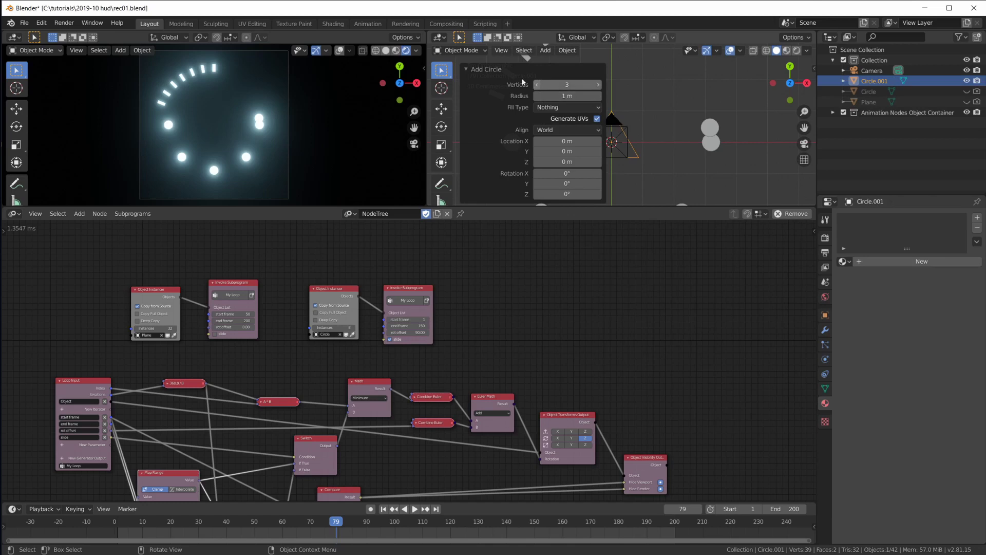
{"action": "left_click", "coordinate": [466, 68]}
Step: Fill the triangle with a face in Edit Mode and scale it down
{"action": "scroll", "coordinate": [621, 158], "scroll_direction": "up", "scroll_amount": 2}
{"action": "key", "text": "Tab"}
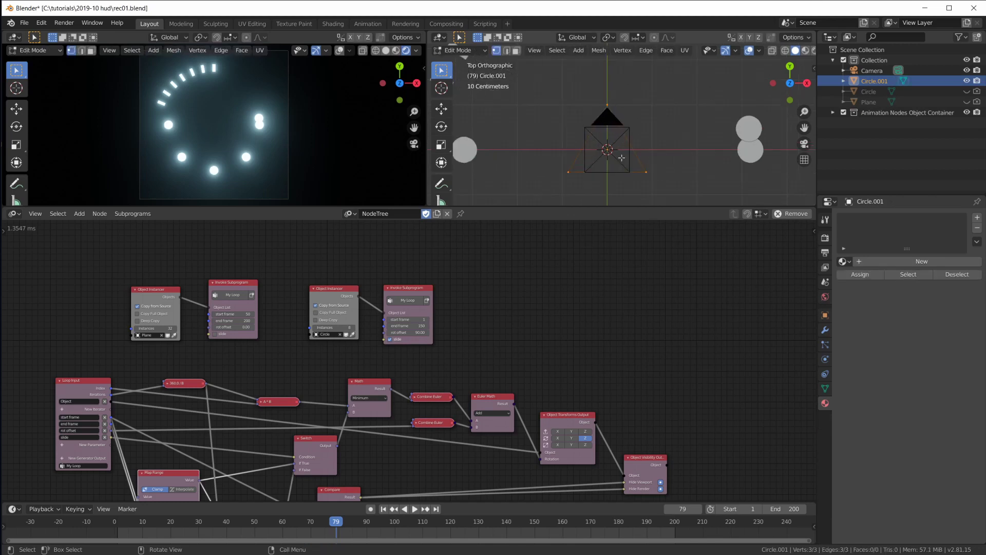
{"action": "key", "text": "f"}
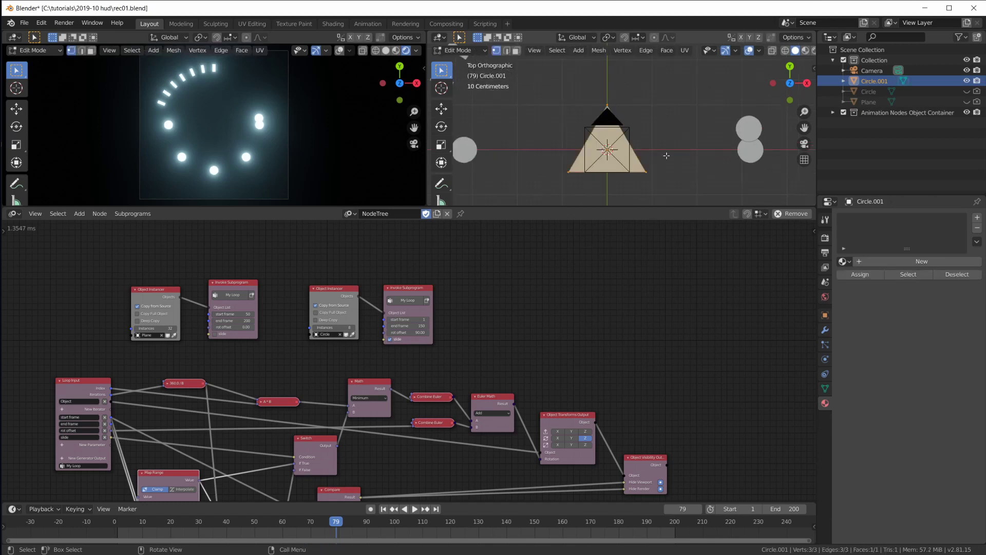
{"action": "key", "text": "Tab"}
{"action": "scroll", "coordinate": [666, 153], "scroll_direction": "down", "scroll_amount": 5}
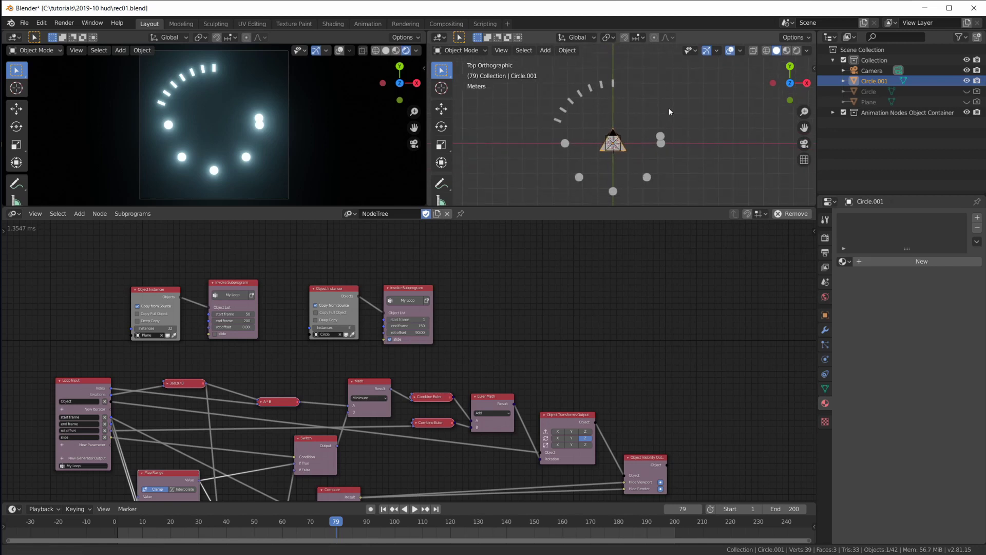
{"action": "key", "text": "Tab"}
{"action": "scroll", "coordinate": [670, 116], "scroll_direction": "up", "scroll_amount": 4}
{"action": "key", "text": "s"}
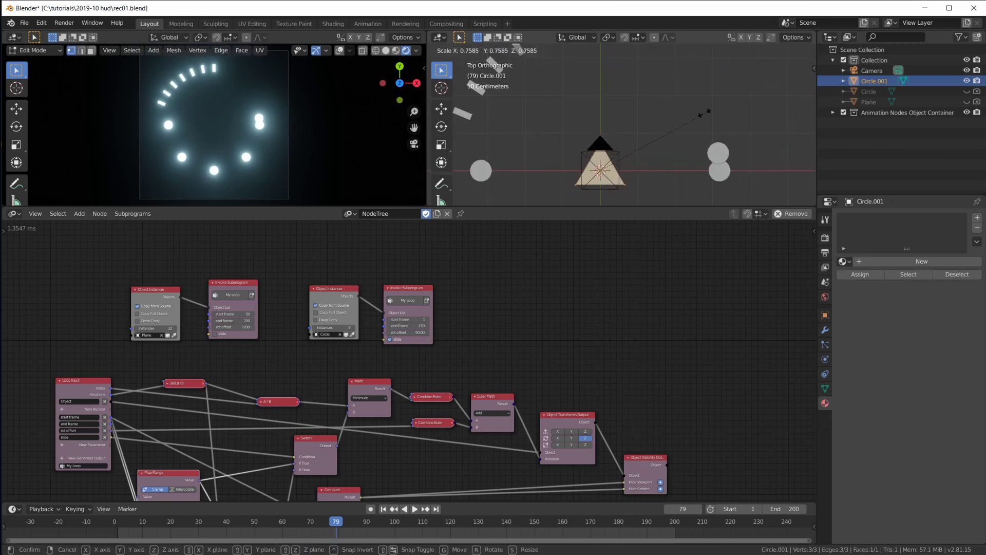
{"action": "left_click", "coordinate": [657, 131]}
Step: Move the triangle up along Y above the ring centre, adjust, and exit Edit Mode
{"action": "scroll", "coordinate": [658, 131], "scroll_direction": "down", "scroll_amount": 5}
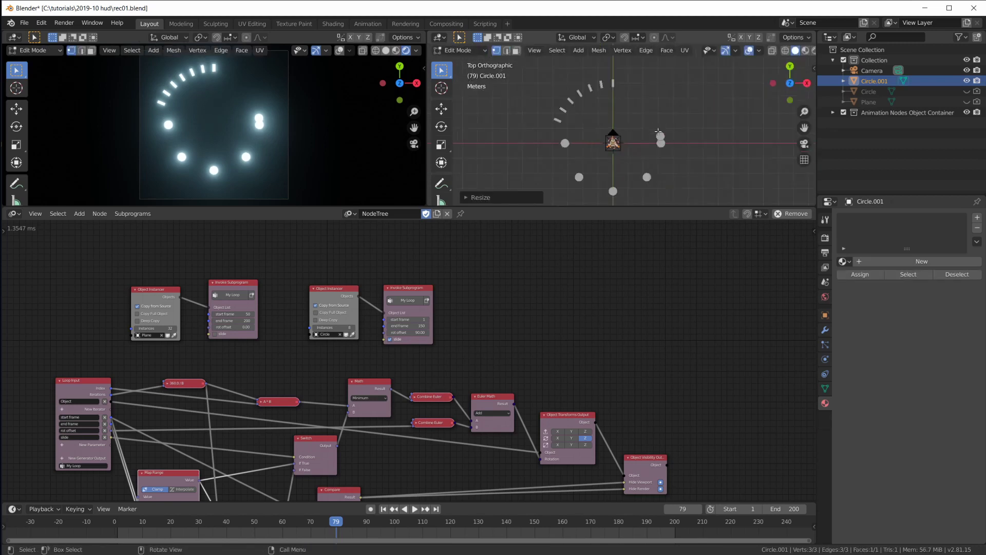
{"action": "key", "text": "g"}
{"action": "key", "text": "y"}
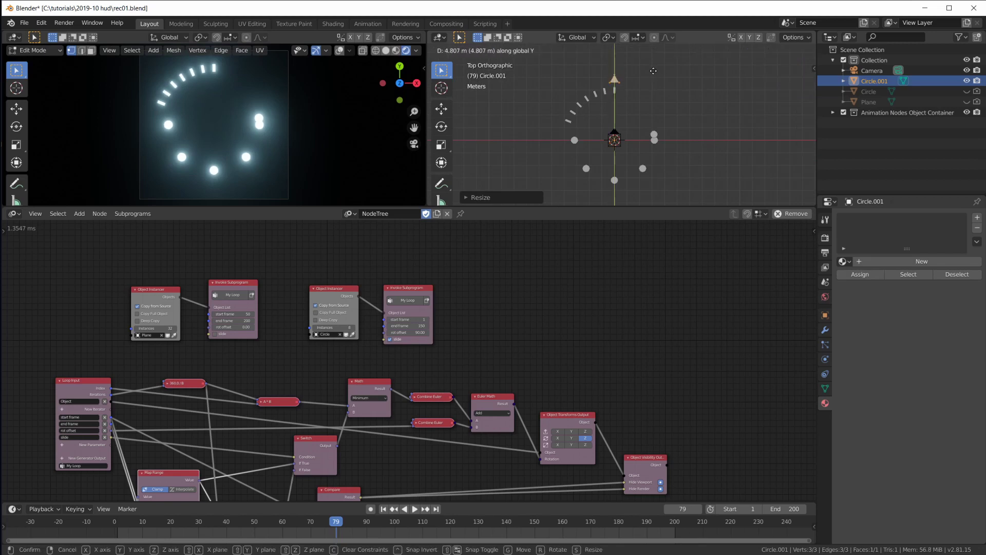
{"action": "left_click", "coordinate": [653, 71]}
{"action": "scroll", "coordinate": [288, 128], "scroll_direction": "down", "scroll_amount": 3}
{"action": "scroll", "coordinate": [294, 136], "scroll_direction": "up", "scroll_amount": 2}
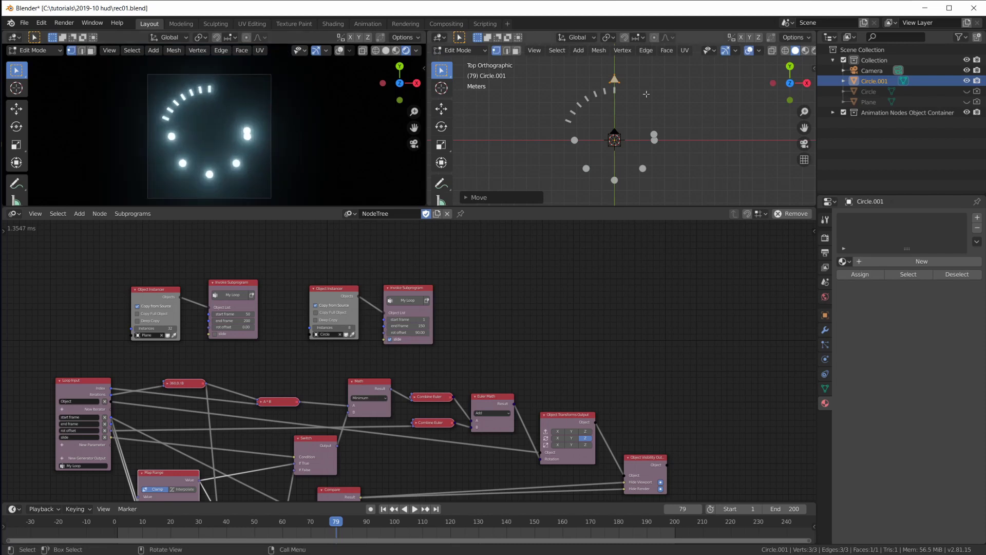
{"action": "key", "text": "g"}
{"action": "key", "text": "y"}
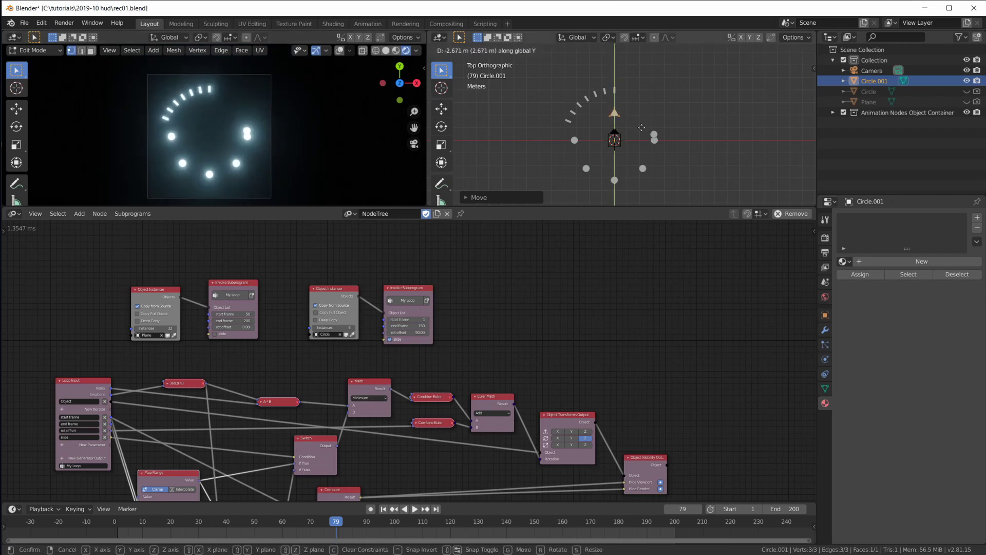
{"action": "left_click", "coordinate": [641, 127]}
{"action": "key", "text": "Tab"}
{"action": "scroll", "coordinate": [636, 128], "scroll_direction": "up", "scroll_amount": 4}
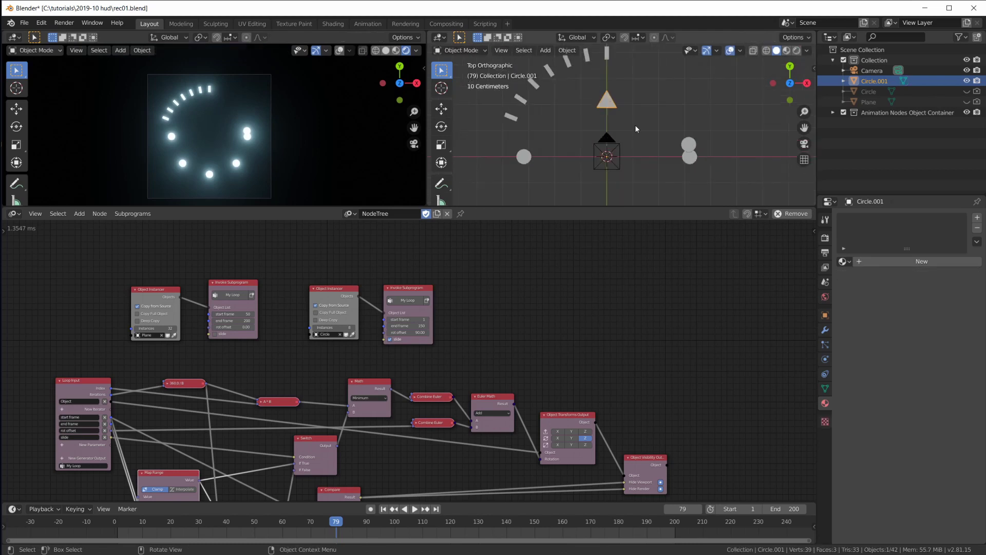
{"action": "middle_click_drag", "start_coordinate": [488, 325], "coordinate": [465, 325]}
Step: Duplicate the circles' Object Instancer node and place the copy to the right
{"action": "left_click", "coordinate": [313, 293]}
{"action": "key", "text": "shift+d"}
{"action": "left_click", "coordinate": [463, 292]}
{"action": "scroll", "coordinate": [492, 321], "scroll_direction": "up", "scroll_amount": 3}
{"action": "left_click", "coordinate": [519, 319]}
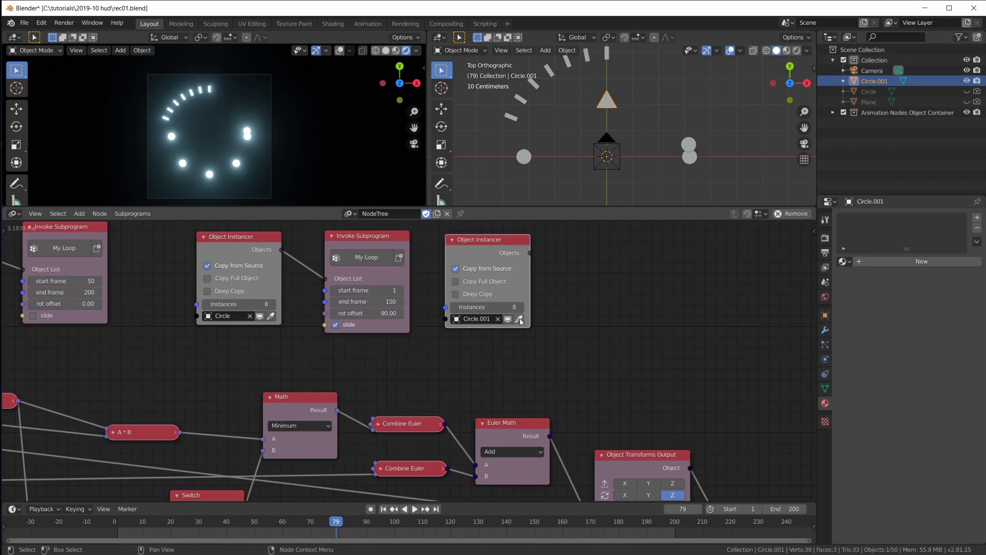
{"action": "left_click", "coordinate": [498, 319]}
Step: Rename Circle.001 to 'Triangle' and set the new instancer to Triangle with 16 instances
{"action": "double_click", "coordinate": [874, 81]}
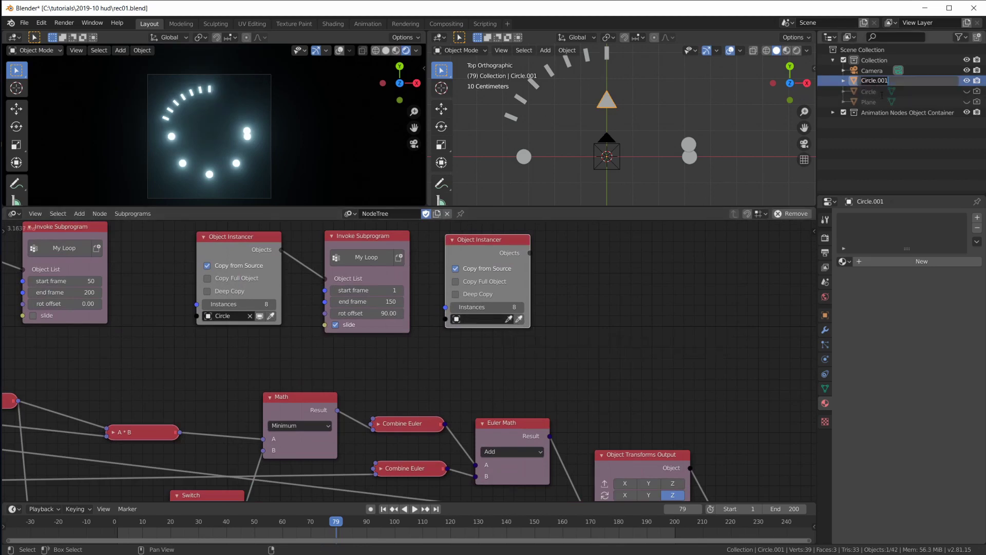
{"action": "type", "text": "Triangle"}
{"action": "key", "text": "Return"}
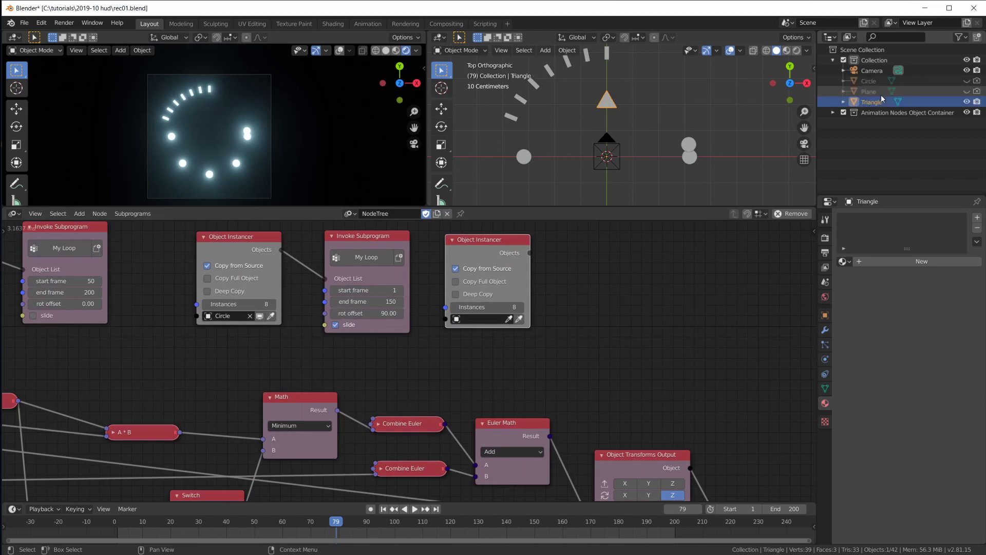
{"action": "left_click", "coordinate": [520, 319]}
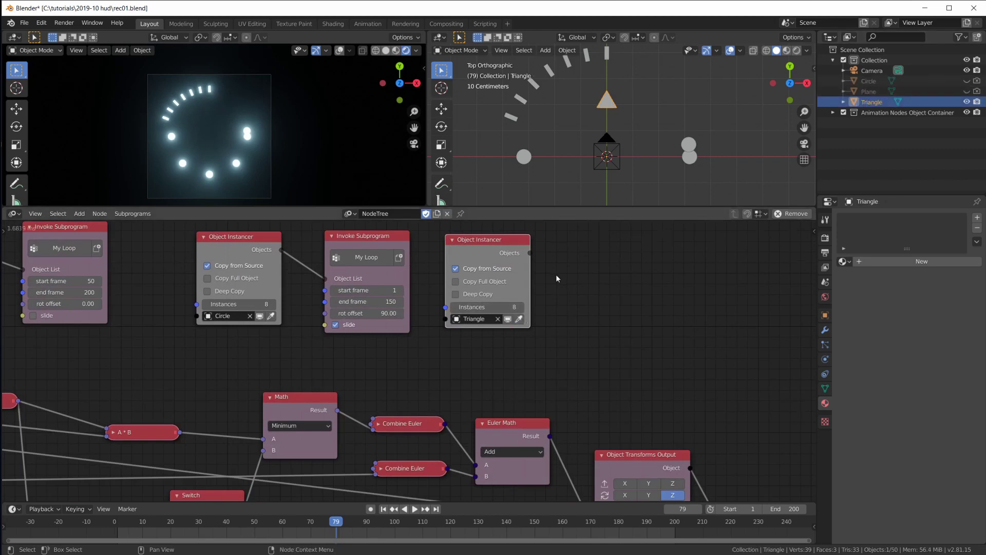
{"action": "middle_click_drag", "start_coordinate": [557, 278], "coordinate": [555, 296]}
{"action": "left_click", "coordinate": [495, 321]}
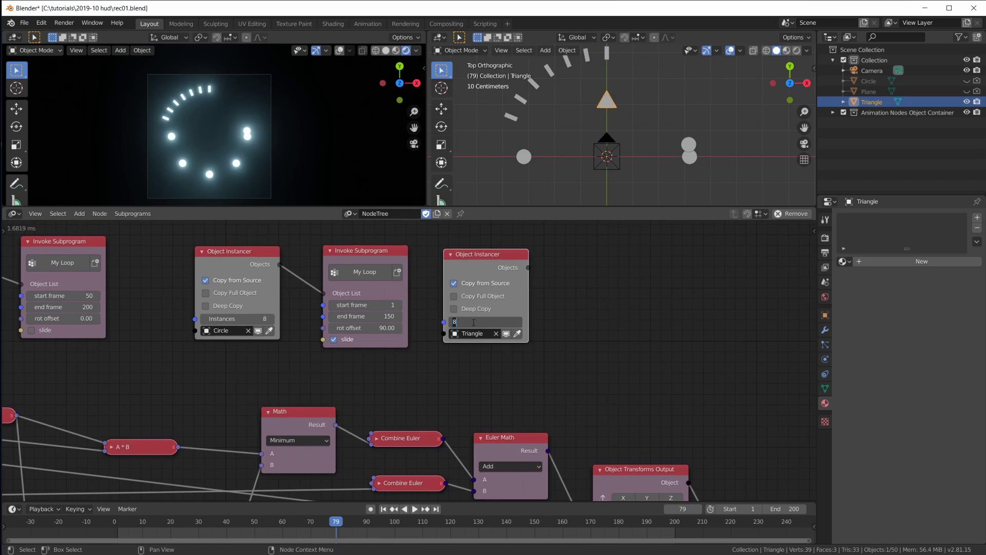
{"action": "type", "text": "16"}
{"action": "key", "text": "Return"}
Step: Duplicate the Invoke Subprogram node and feed the triangle objects into its Object List
{"action": "middle_click_drag", "start_coordinate": [566, 287], "coordinate": [542, 293]}
{"action": "left_click", "coordinate": [354, 261]}
{"action": "key", "text": "shift+d"}
{"action": "left_click", "coordinate": [608, 264]}
{"action": "left_click_drag", "start_coordinate": [477, 275], "coordinate": [554, 303]}
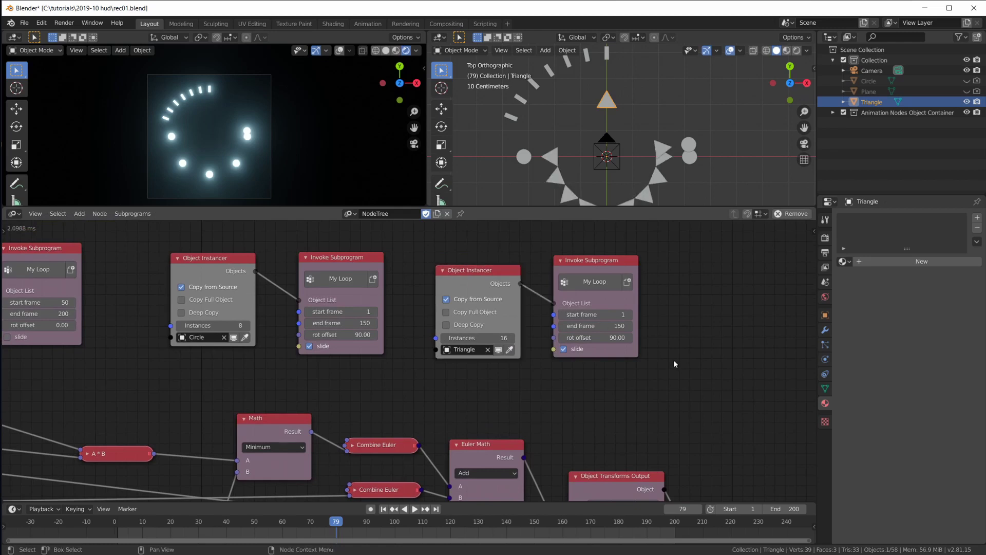
{"action": "left_click_drag", "start_coordinate": [329, 521], "coordinate": [201, 524]}
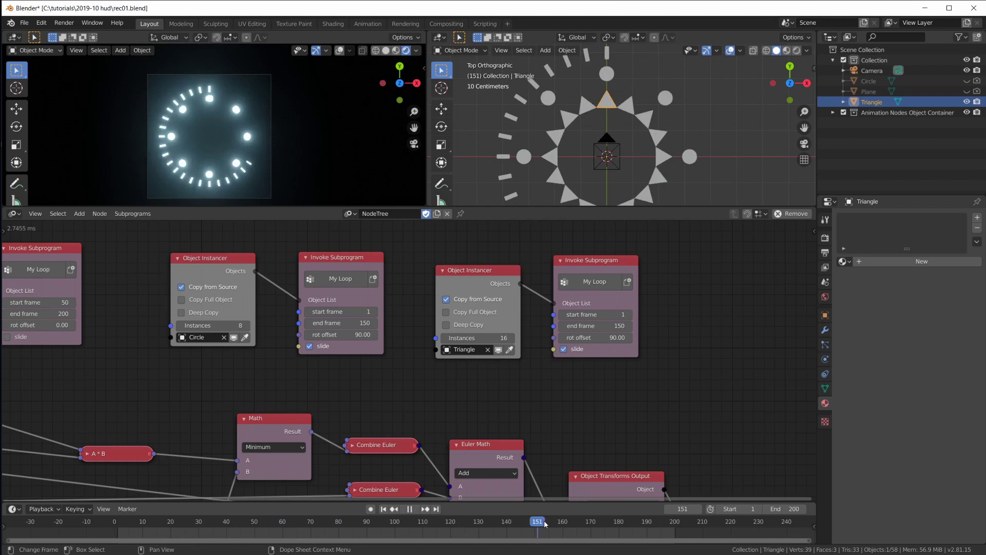
Step: Play through the timeline and stop at frame 100
{"action": "key", "text": "space"}
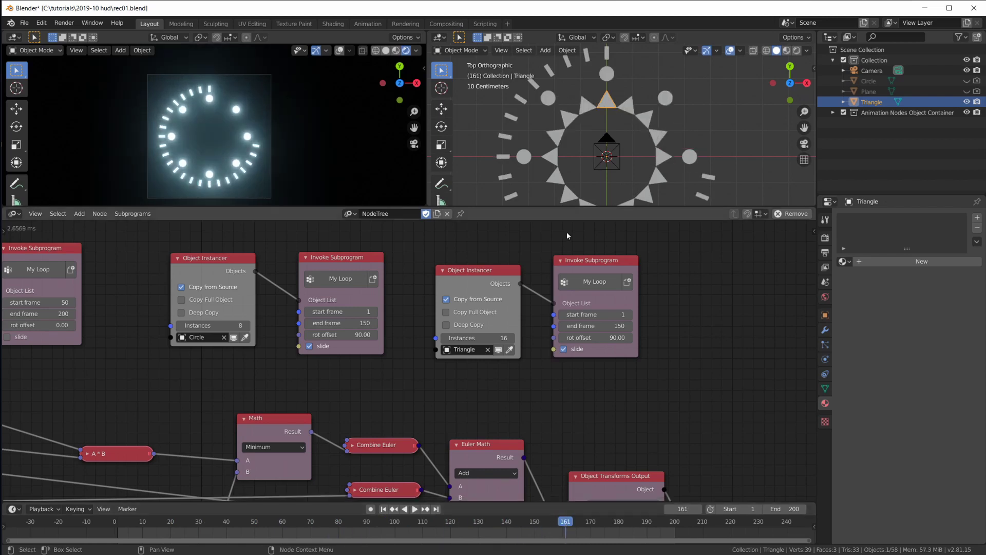
{"action": "scroll", "coordinate": [566, 232], "scroll_direction": "up", "scroll_amount": 1}
{"action": "left_click", "coordinate": [317, 523]}
{"action": "key", "text": "space"}
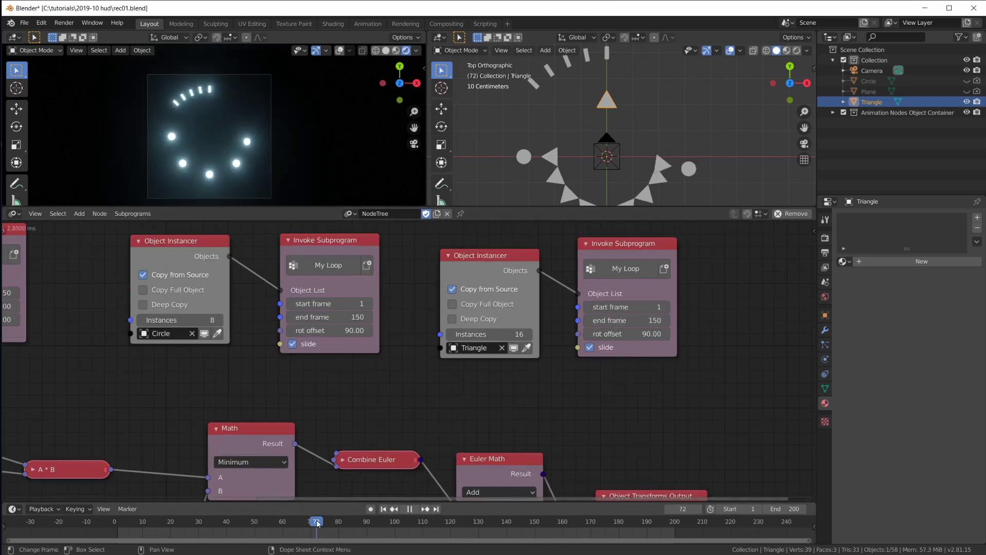
{"action": "left_click", "coordinate": [395, 523]}
{"action": "key", "text": "space"}
Step: Set the triangle loop's start frame to 100 and end frame to 180
{"action": "left_click", "coordinate": [641, 320]}
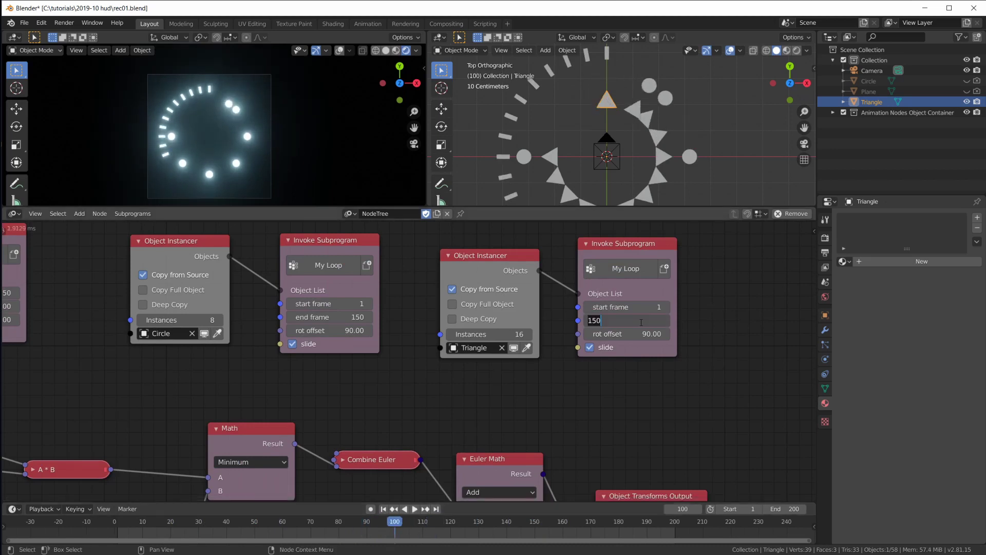
{"action": "type", "text": "100"}
{"action": "key", "text": "Return"}
{"action": "left_click", "coordinate": [629, 307]}
{"action": "type", "text": "100"}
{"action": "key", "text": "Return"}
{"action": "left_click", "coordinate": [614, 317]}
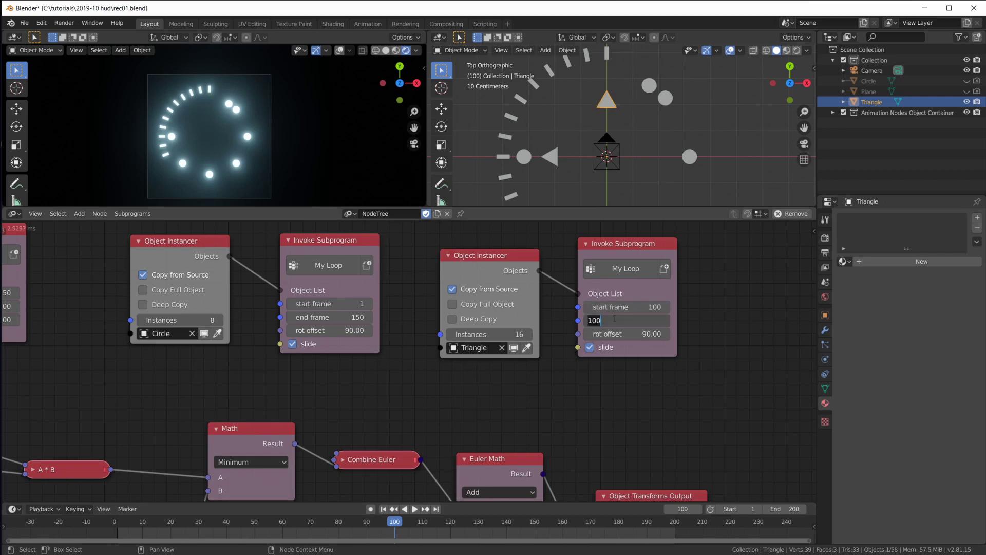
{"action": "key", "text": "Return"}
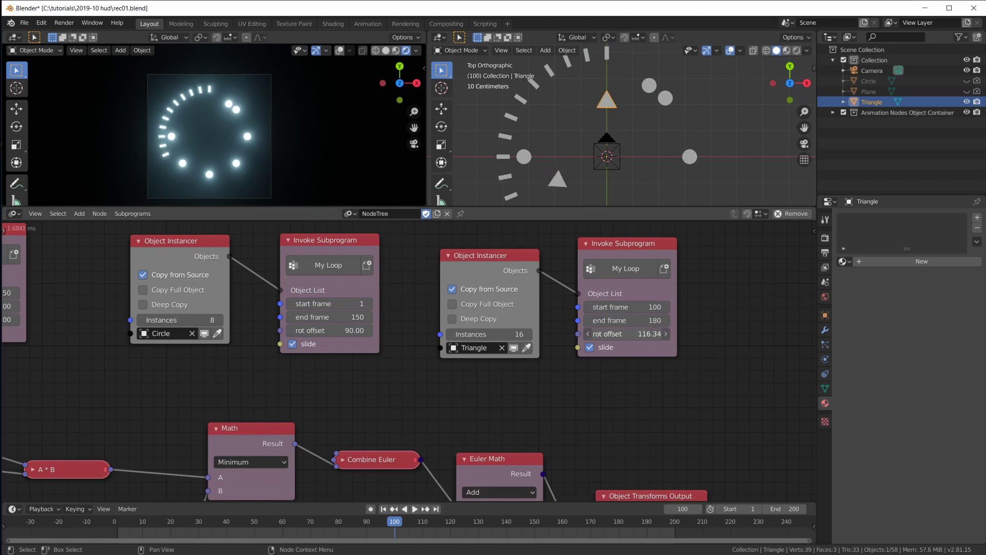
Step: Set the triangles' rotation offset to 360/3 (120)
{"action": "left_click", "coordinate": [616, 333]}
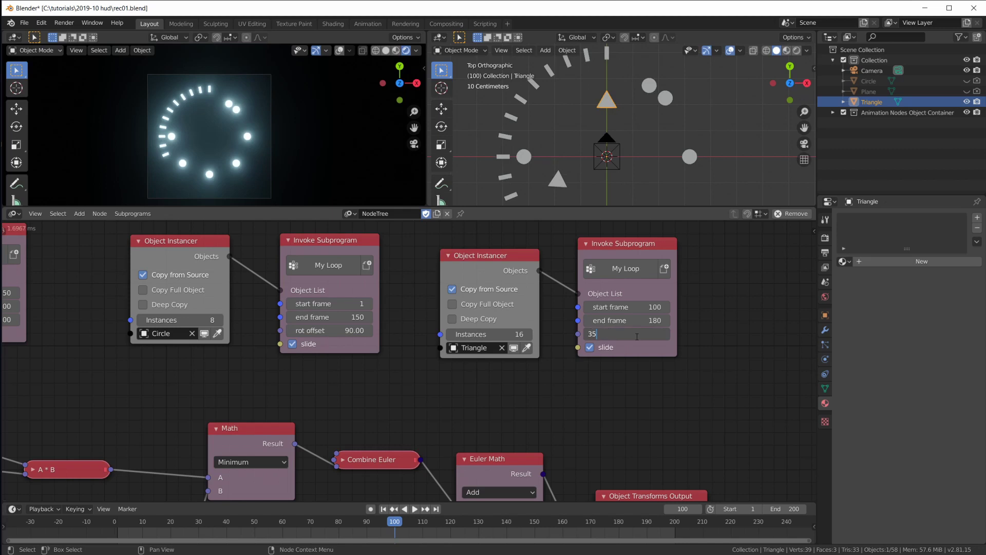
{"action": "type", "text": "360/3"}
{"action": "key", "text": "Return"}
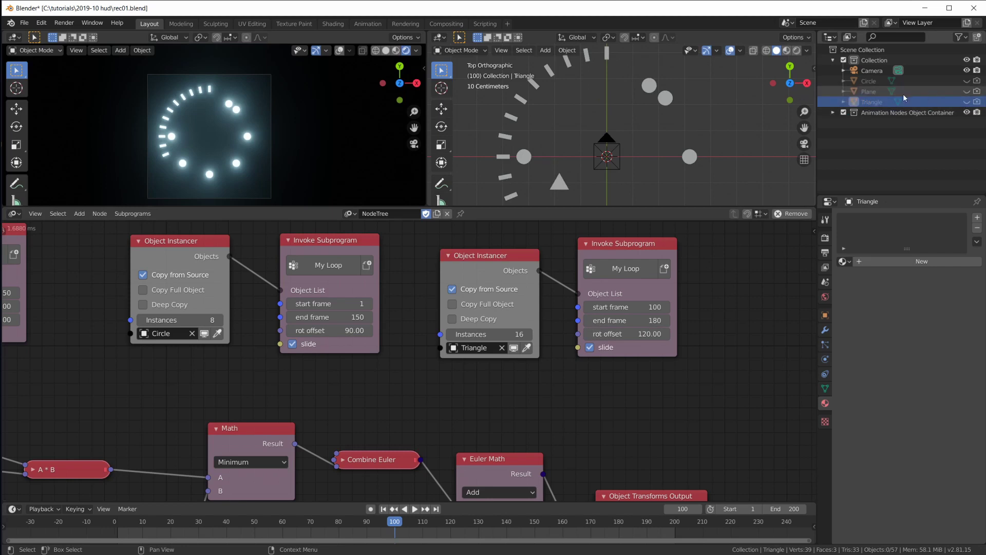
{"action": "scroll", "coordinate": [683, 128], "scroll_direction": "down", "scroll_amount": 3}
{"action": "middle_click_drag", "start_coordinate": [678, 137], "coordinate": [676, 128], "text": "shift"}
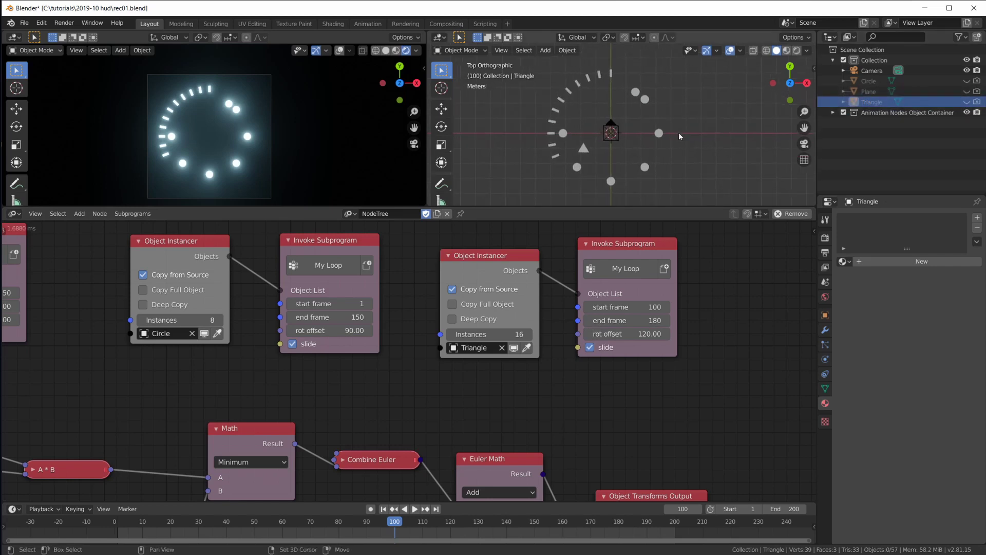
Step: Assign the existing Material.001 to the Triangle object
{"action": "scroll", "coordinate": [308, 135], "scroll_direction": "up", "scroll_amount": 1}
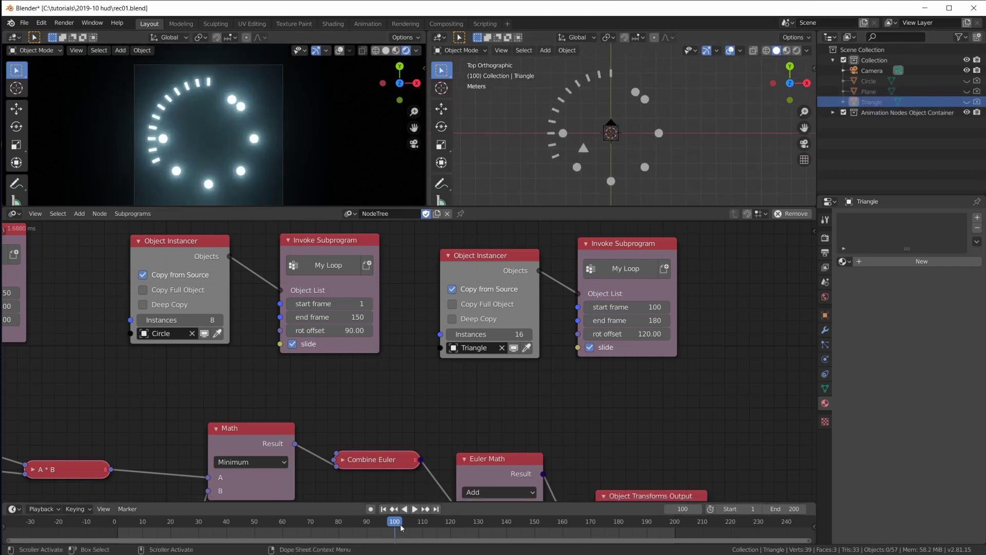
{"action": "key", "text": "space"}
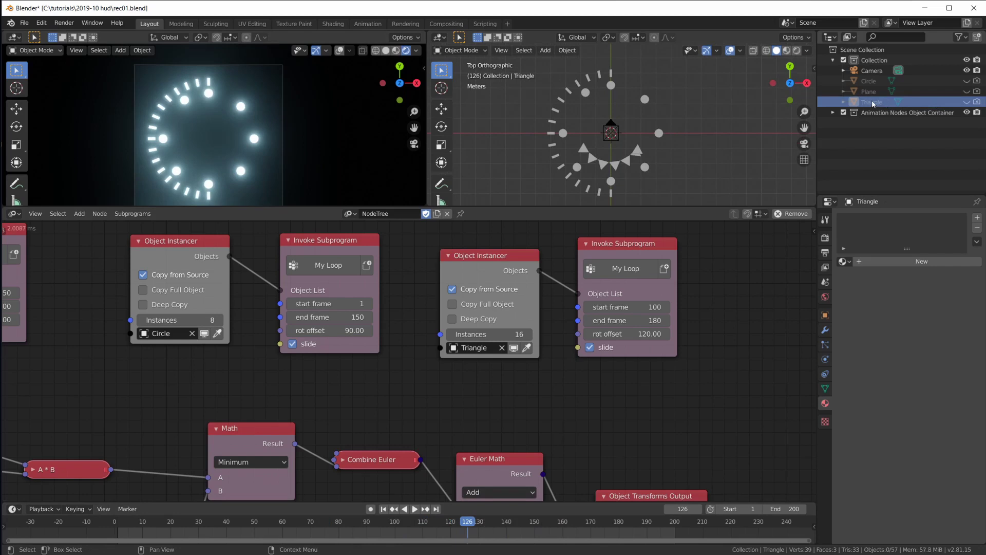
{"action": "left_click", "coordinate": [843, 262]}
{"action": "left_click", "coordinate": [765, 289]}
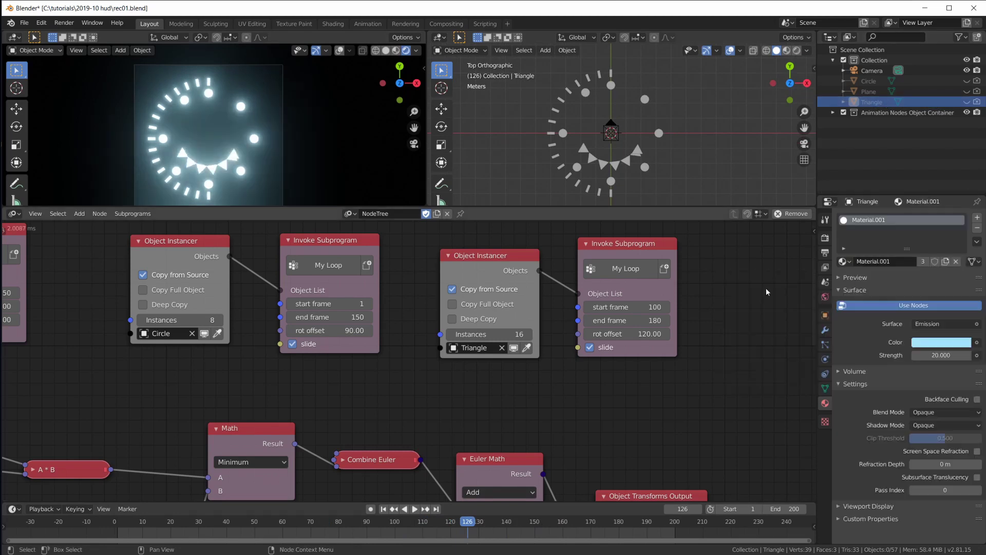
{"action": "left_click_drag", "start_coordinate": [470, 527], "coordinate": [588, 508]}
Step: Reduce the triangle instancer to 10 instances
{"action": "scroll", "coordinate": [569, 387], "scroll_direction": "up", "scroll_amount": 1}
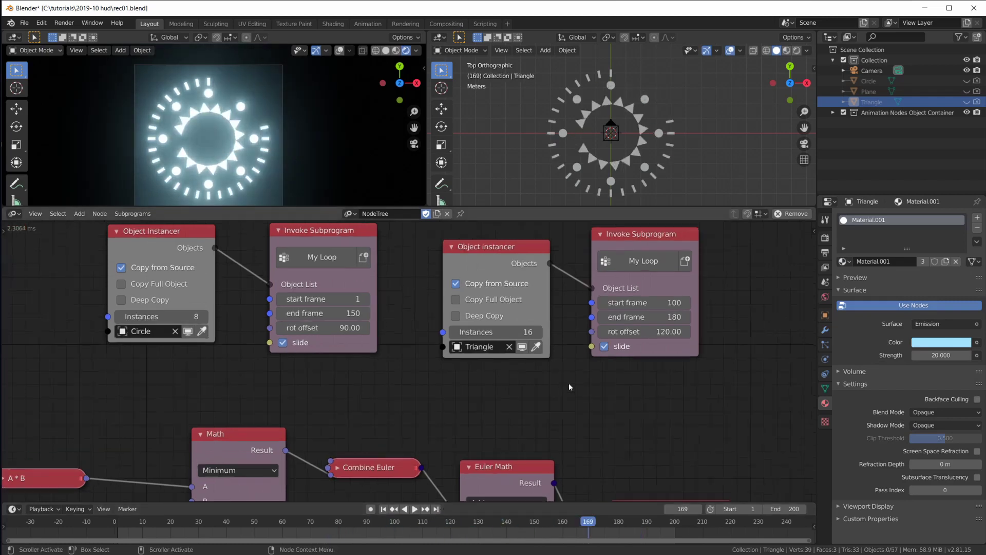
{"action": "scroll", "coordinate": [569, 387], "scroll_direction": "up", "scroll_amount": 1}
{"action": "left_click", "coordinate": [531, 331]}
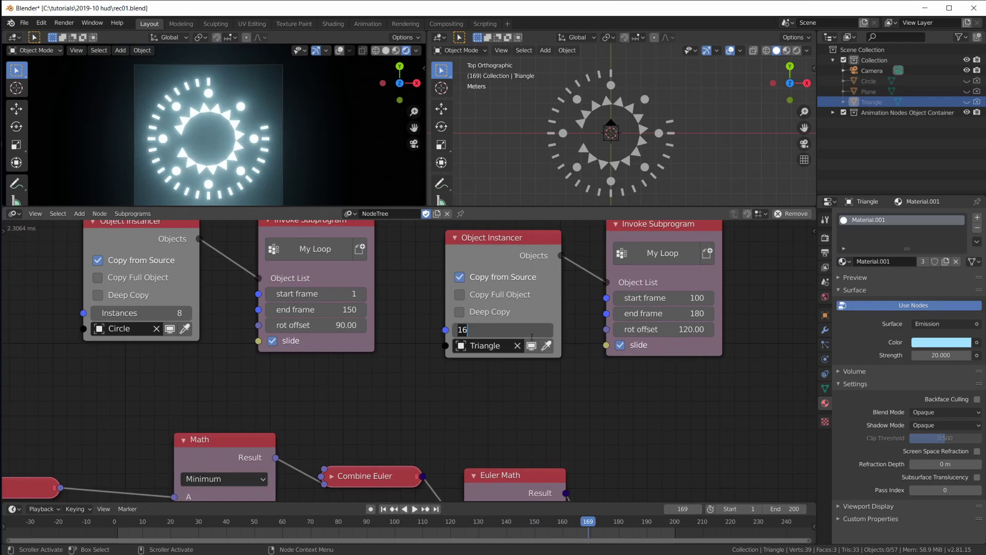
{"action": "type", "text": "10"}
{"action": "key", "text": "Return"}
Step: Scrub back to frame 102 and play the animation to review the ring
{"action": "left_click_drag", "start_coordinate": [577, 521], "coordinate": [486, 523]}
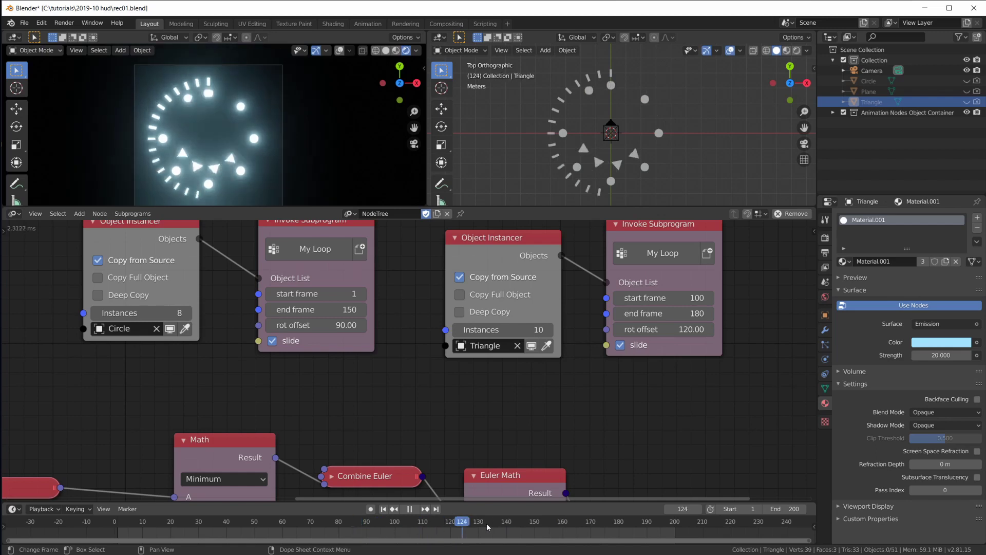
{"action": "key", "text": "space"}
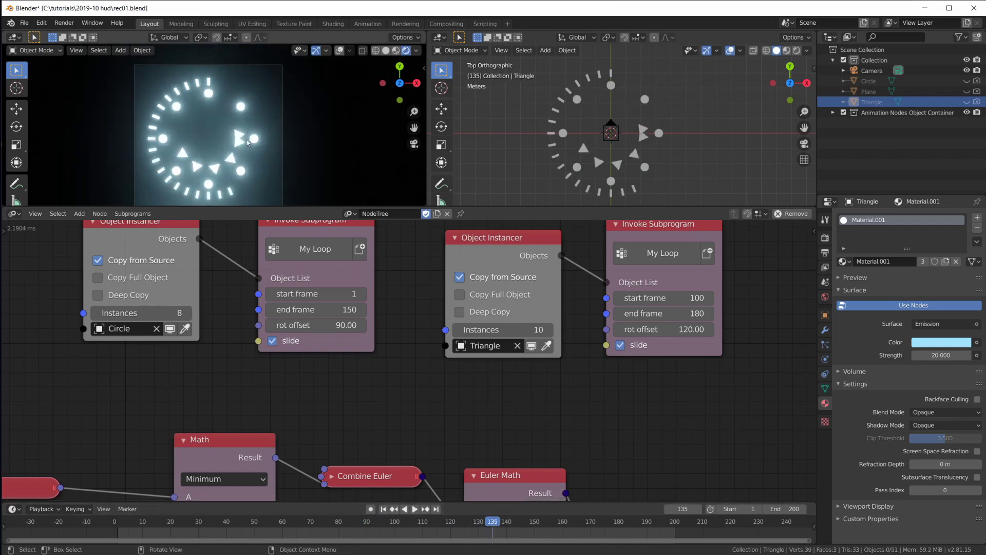
{"action": "mouse_move", "coordinate": [402, 527]}
{"action": "left_mouse_down"}
{"action": "mouse_move", "coordinate": [316, 529]}
{"action": "mouse_move", "coordinate": [402, 533]}
{"action": "left_mouse_up"}
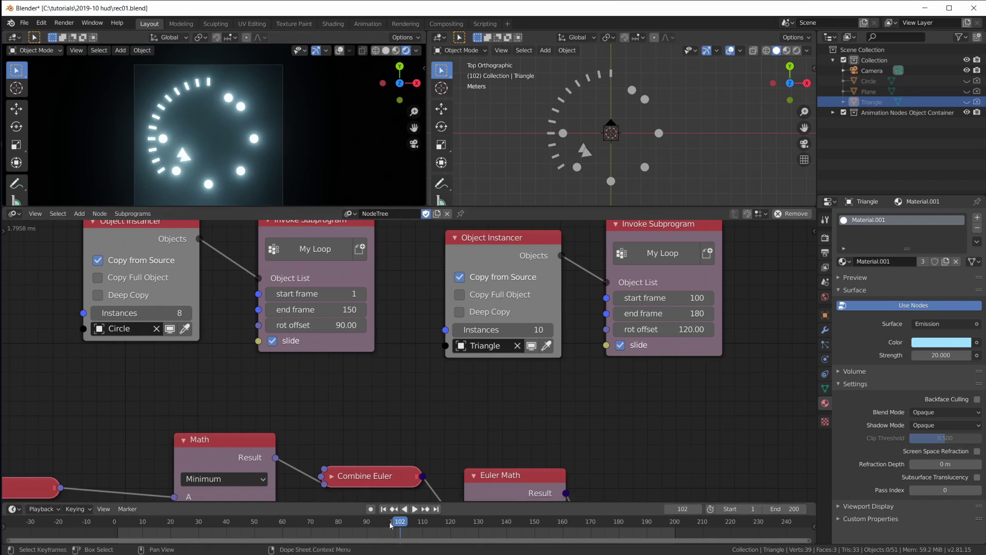
{"action": "key", "text": "space"}
{"action": "key", "text": "space"}
{"action": "scroll", "coordinate": [531, 428], "scroll_direction": "down", "scroll_amount": 4}
Step: Frame the whole node tree and scrub the timeline back to frame 122
{"action": "key", "text": "Home"}
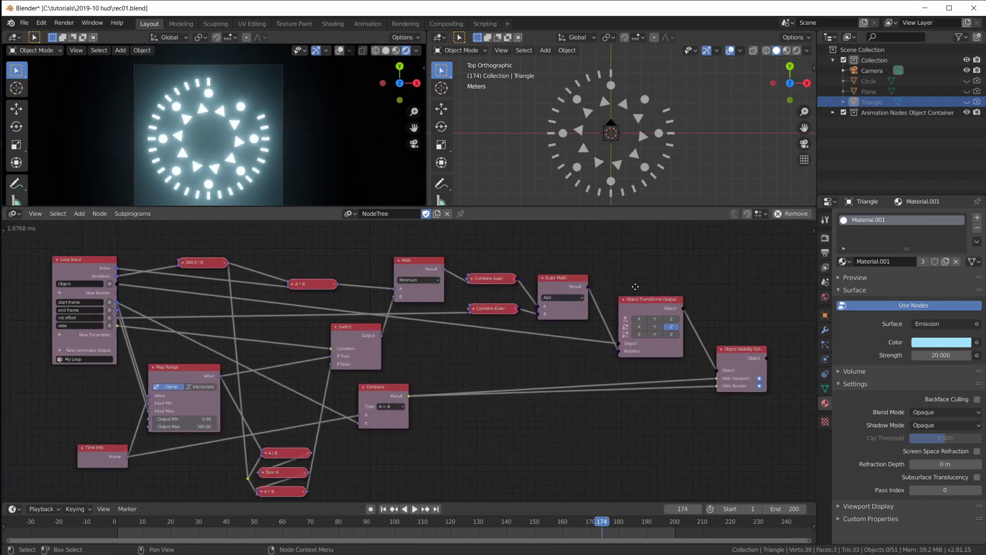
{"action": "left_click_drag", "start_coordinate": [179, 355], "coordinate": [178, 357]}
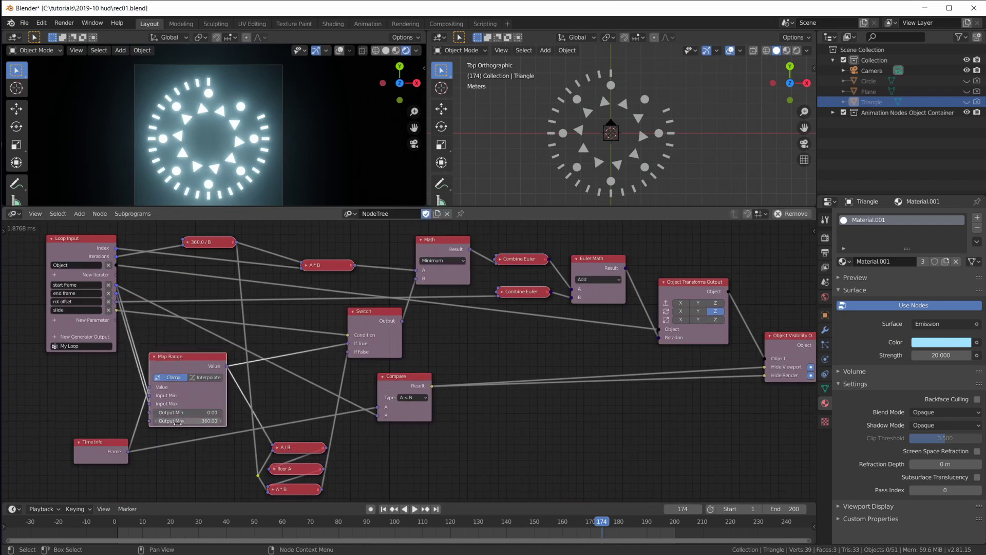
{"action": "scroll", "coordinate": [181, 420], "scroll_direction": "up", "scroll_amount": 1}
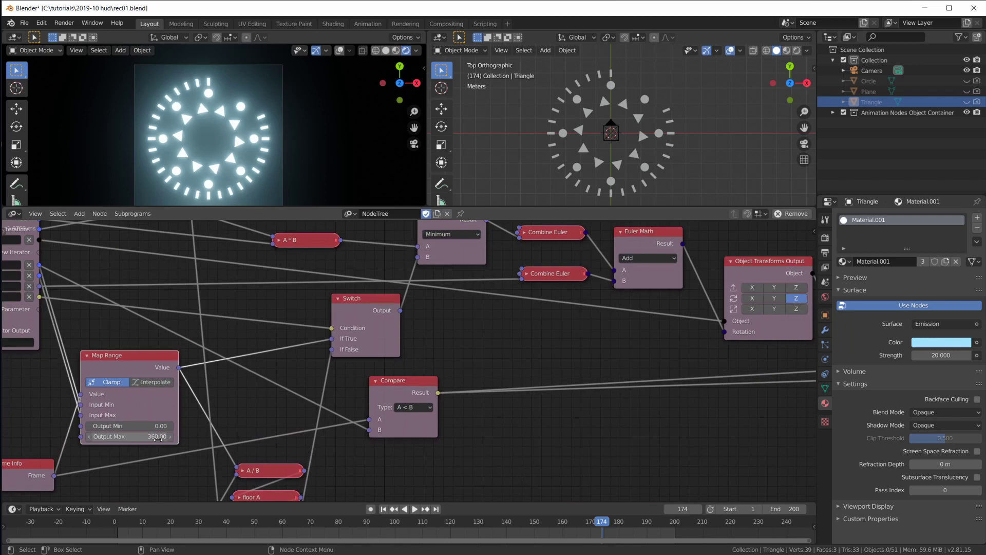
{"action": "scroll", "coordinate": [230, 418], "scroll_direction": "down", "scroll_amount": 1}
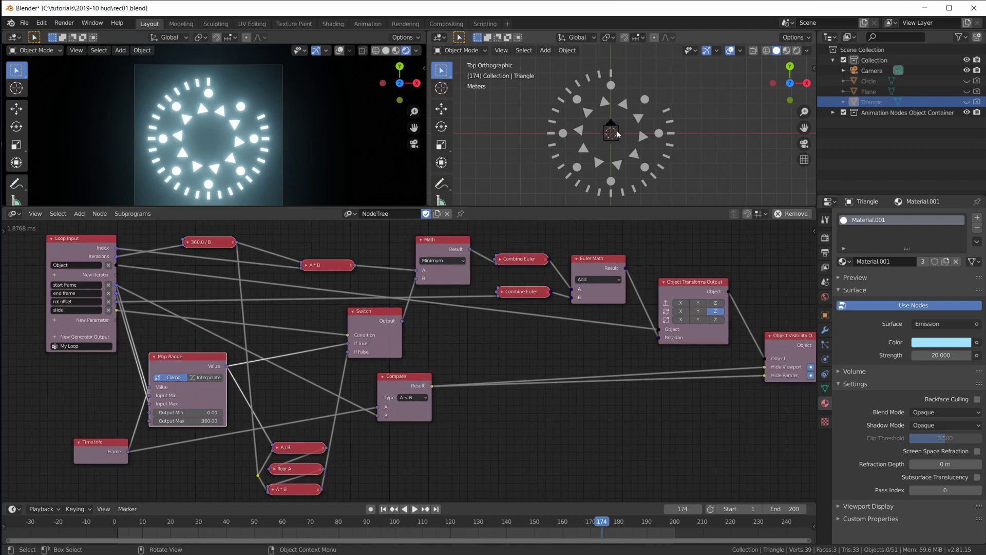
{"action": "scroll", "coordinate": [638, 140], "scroll_direction": "up", "scroll_amount": 4}
{"action": "left_click_drag", "start_coordinate": [568, 522], "coordinate": [455, 536]}
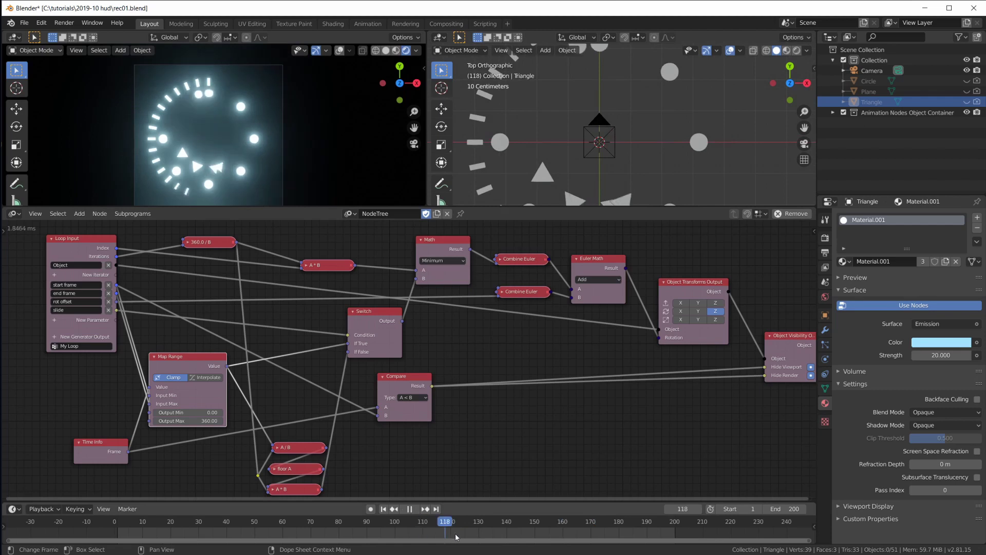
Step: Select a triangle instance and orbit from low angle to top-down to inspect it
{"action": "left_click", "coordinate": [546, 177]}
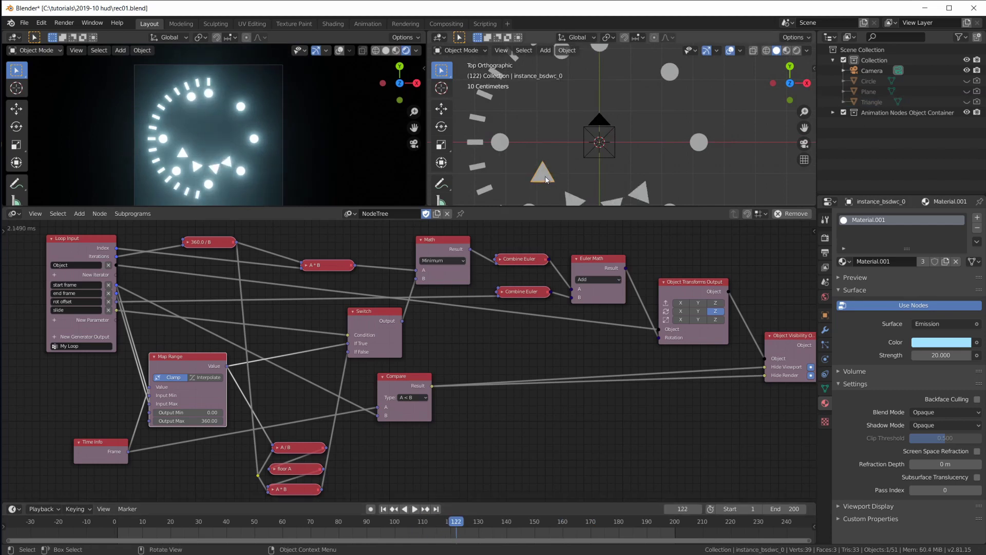
{"action": "middle_click_drag", "start_coordinate": [687, 172], "coordinate": [624, 82]}
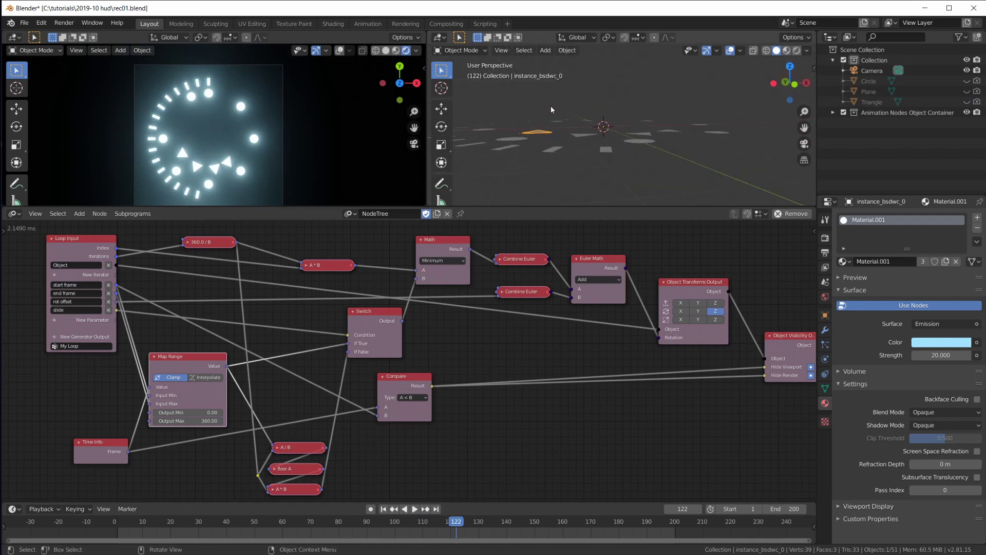
{"action": "middle_click_drag", "start_coordinate": [695, 117], "coordinate": [567, 175]}
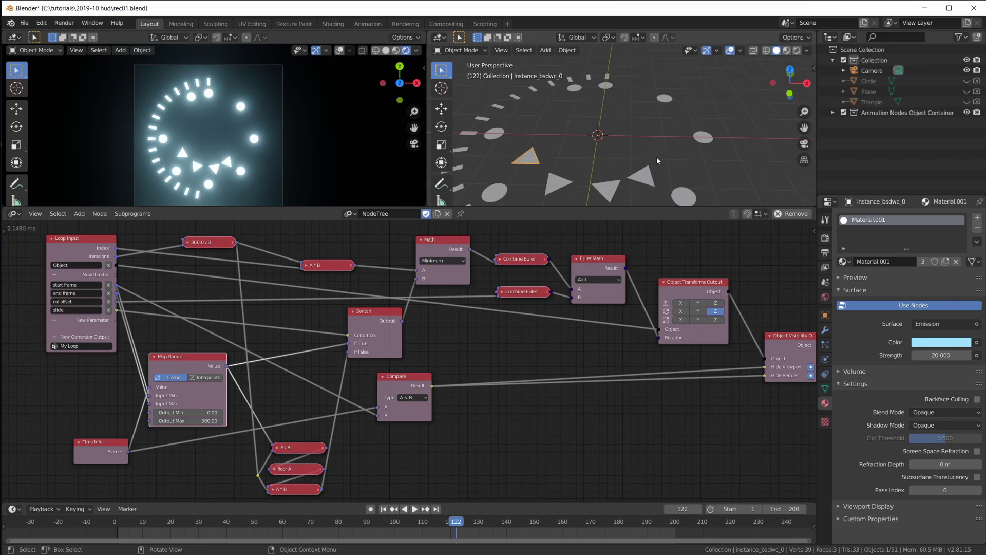
{"action": "mouse_move", "coordinate": [622, 154]}
{"action": "middle_mouse_down"}
{"action": "mouse_move", "coordinate": [630, 190]}
{"action": "mouse_move", "coordinate": [631, 157]}
{"action": "mouse_move", "coordinate": [612, 159]}
{"action": "middle_mouse_up"}
{"action": "scroll", "coordinate": [608, 150], "scroll_direction": "down", "scroll_amount": 1}
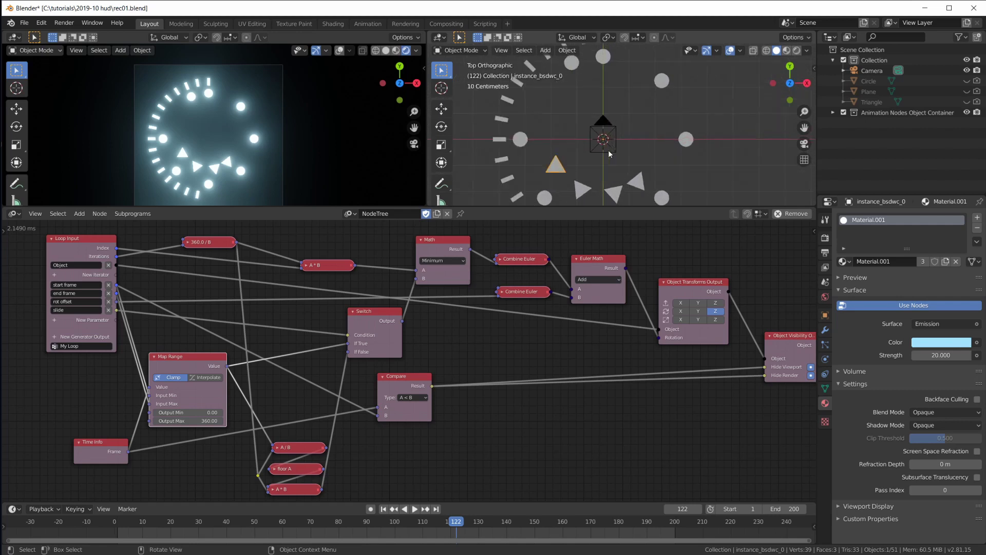
{"action": "scroll", "coordinate": [609, 160], "scroll_direction": "up", "scroll_amount": 2}
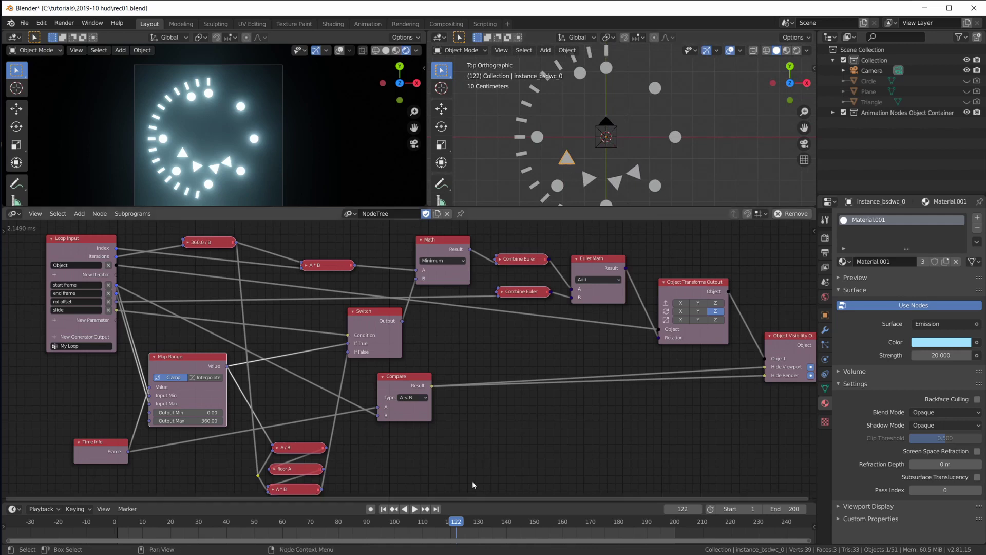
{"action": "scroll", "coordinate": [509, 375], "scroll_direction": "down", "scroll_amount": 3}
{"action": "scroll", "coordinate": [519, 404], "scroll_direction": "up", "scroll_amount": 3}
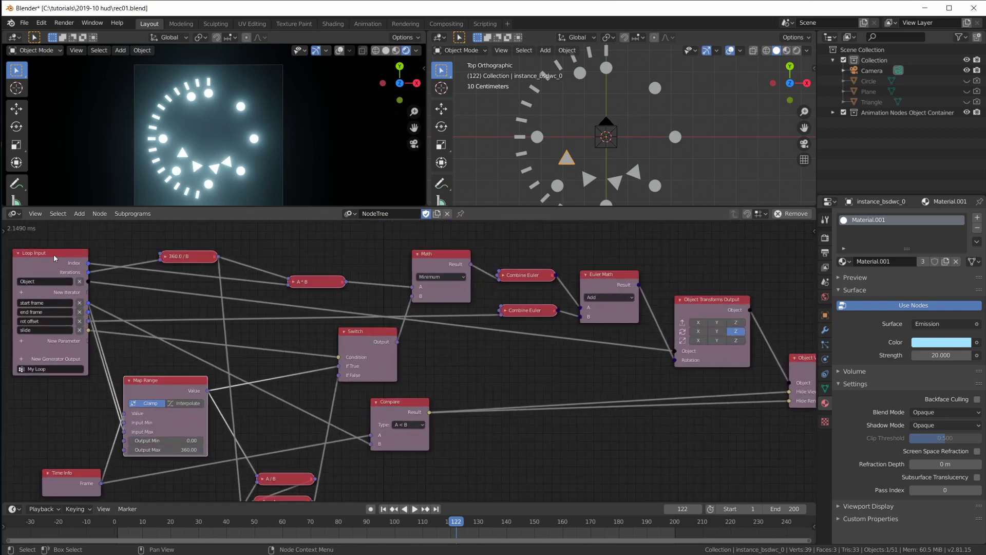
Step: Nudge the Loop Input node and pan back to the instancer and subprogram nodes
{"action": "left_click_drag", "start_coordinate": [54, 255], "coordinate": [43, 260]}
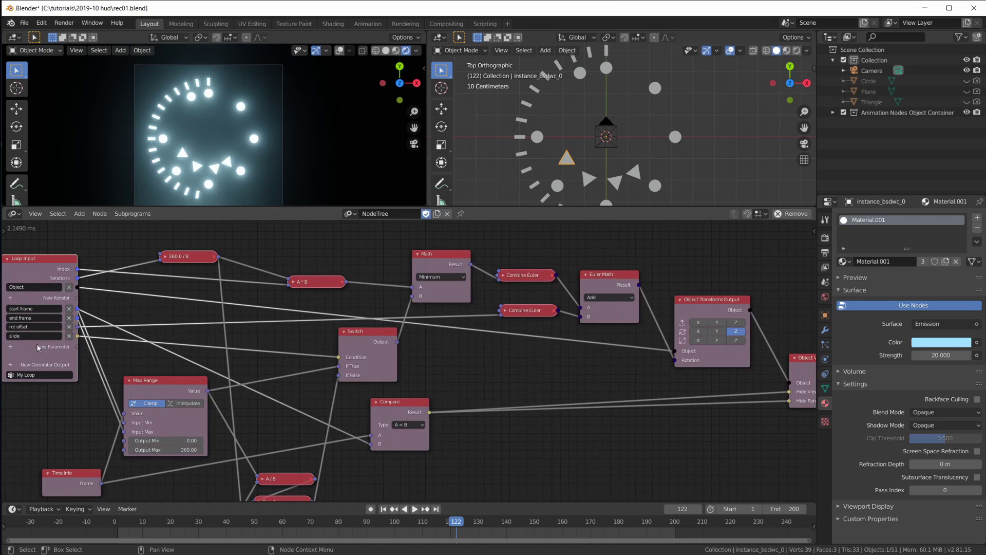
{"action": "middle_click_drag", "start_coordinate": [535, 263], "coordinate": [508, 411]}
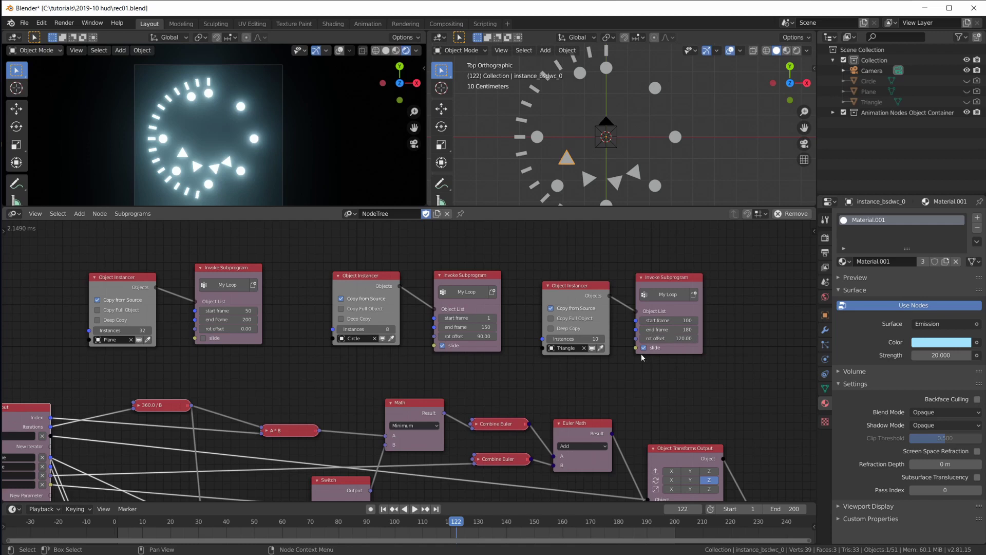
{"action": "middle_click_drag", "start_coordinate": [661, 399], "coordinate": [581, 240]}
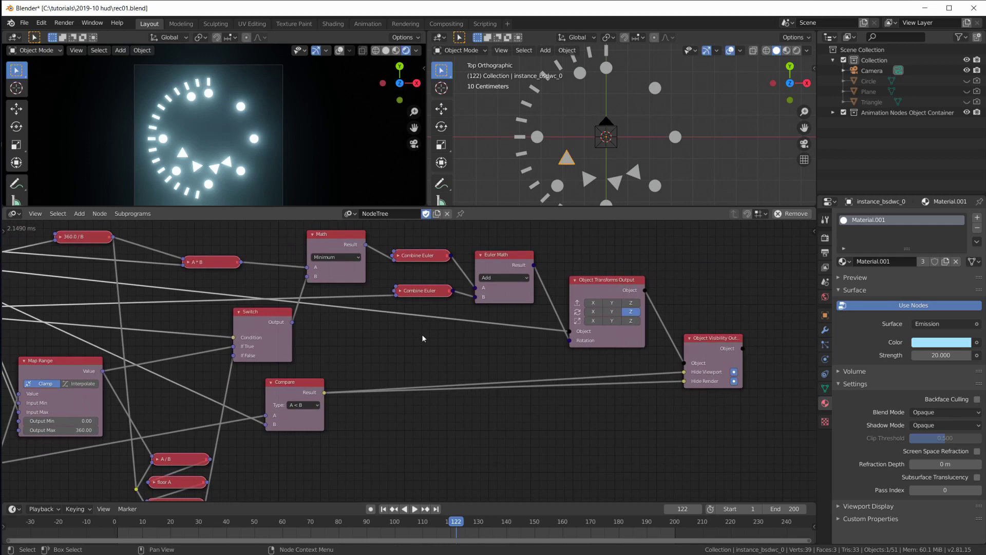
Step: Move the Object Visibility and Object Transforms Output nodes right to make room
{"action": "left_click", "coordinate": [615, 281]}
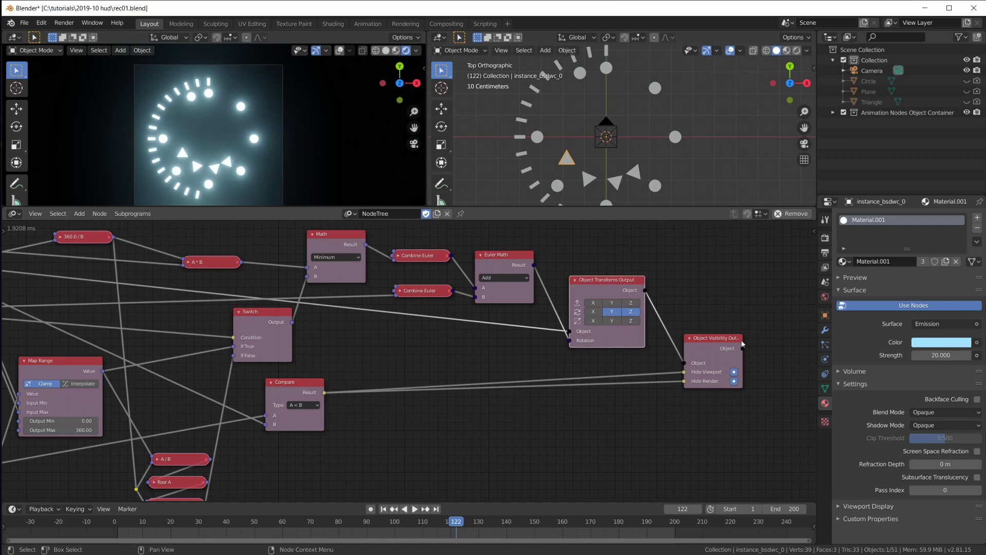
{"action": "left_click_drag", "start_coordinate": [741, 340], "coordinate": [815, 344]}
{"action": "left_click_drag", "start_coordinate": [606, 280], "coordinate": [690, 289]}
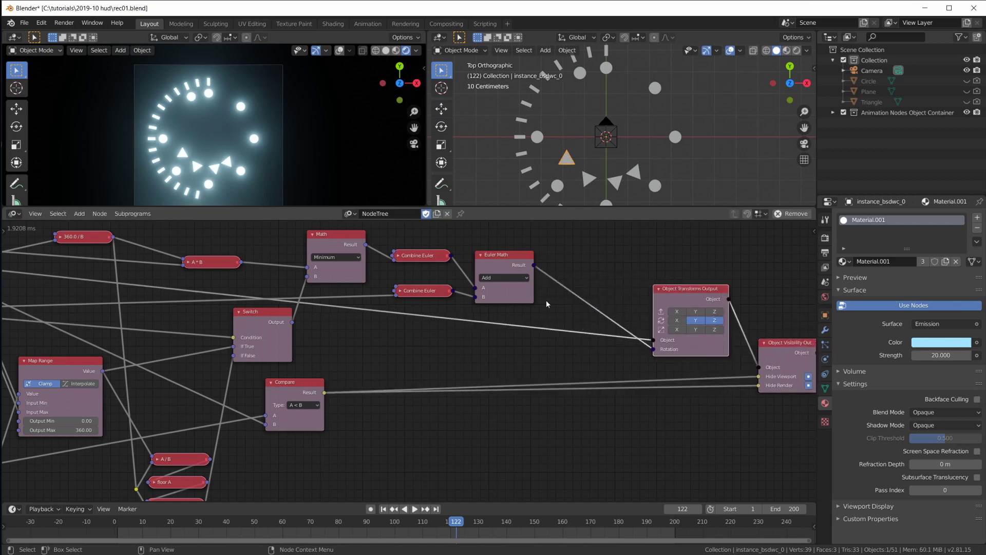
{"action": "scroll", "coordinate": [547, 304], "scroll_direction": "right", "scroll_amount": 3, "text": "ctrl"}
Step: Insert a duplicate Euler Math before Object Transforms Output with 75° Y rotation
{"action": "left_click", "coordinate": [421, 256]}
{"action": "key", "text": "shift+d"}
{"action": "left_click", "coordinate": [515, 281]}
{"action": "left_click_drag", "start_coordinate": [518, 340], "coordinate": [575, 341]}
{"action": "mouse_move", "coordinate": [511, 284]}
{"action": "left_mouse_down"}
{"action": "mouse_move", "coordinate": [510, 238]}
{"action": "mouse_move", "coordinate": [504, 299]}
{"action": "mouse_move", "coordinate": [511, 292]}
{"action": "left_mouse_up"}
{"action": "middle_click_drag", "start_coordinate": [530, 298], "coordinate": [473, 319]}
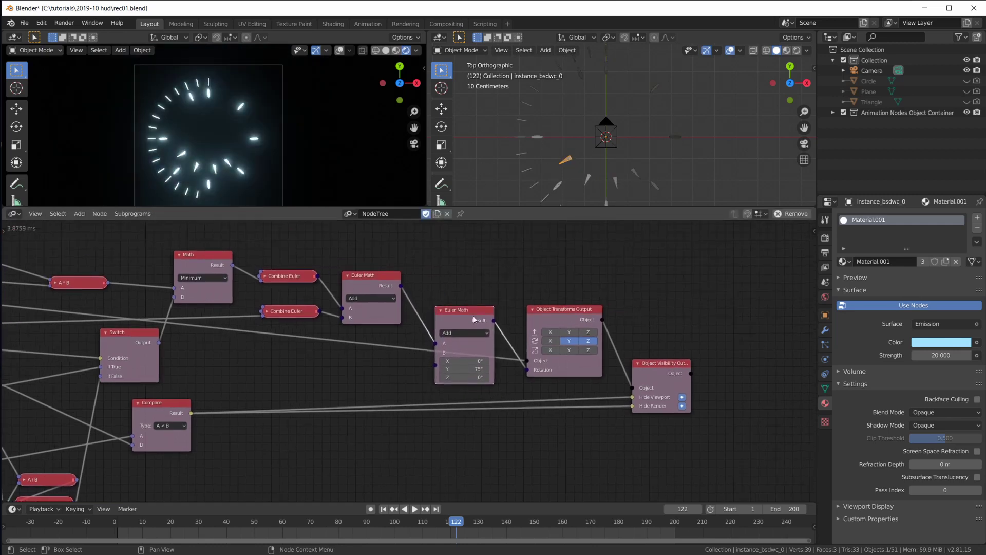
{"action": "left_click_drag", "start_coordinate": [474, 319], "coordinate": [476, 268]}
Step: Fine-tune the second Euler Math's Y rotation down to about 70°
{"action": "scroll", "coordinate": [476, 274], "scroll_direction": "up", "scroll_amount": 2}
{"action": "middle_click_drag", "start_coordinate": [476, 274], "coordinate": [464, 324]}
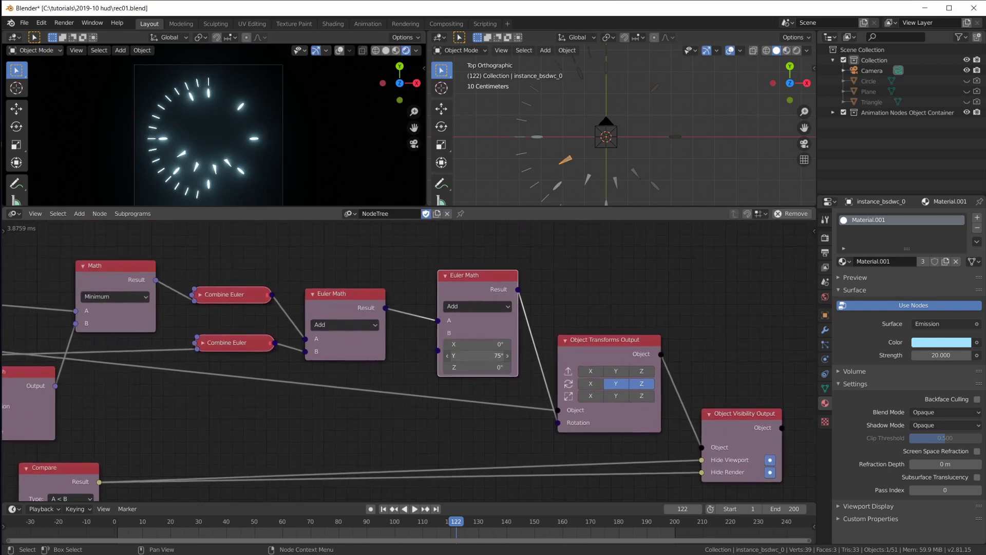
{"action": "mouse_move", "coordinate": [478, 355]}
{"action": "left_mouse_down"}
{"action": "mouse_move", "coordinate": [464, 355]}
{"action": "mouse_move", "coordinate": [480, 355]}
{"action": "left_mouse_up"}
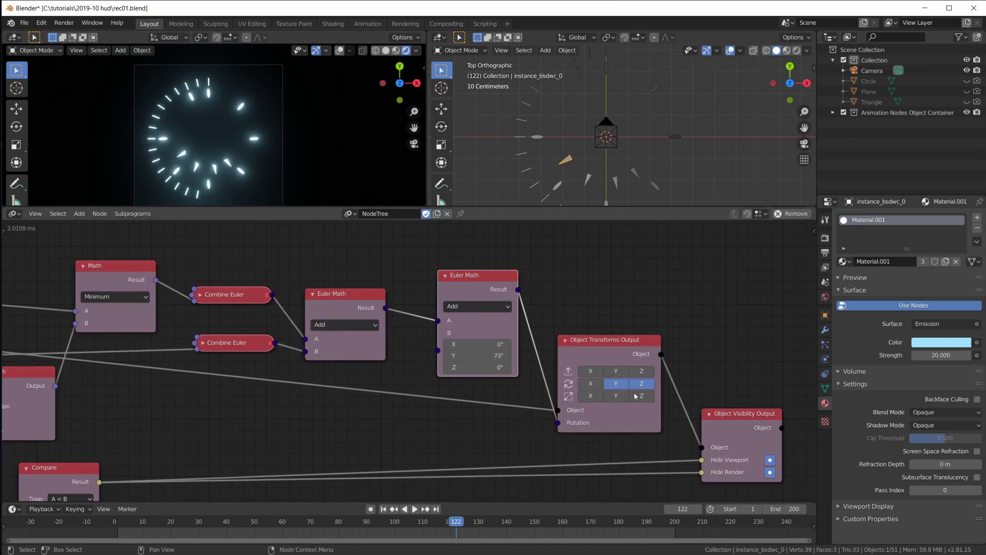
{"action": "mouse_move", "coordinate": [478, 355]}
{"action": "left_mouse_down"}
{"action": "mouse_move", "coordinate": [488, 356]}
{"action": "mouse_move", "coordinate": [475, 356]}
{"action": "left_mouse_up"}
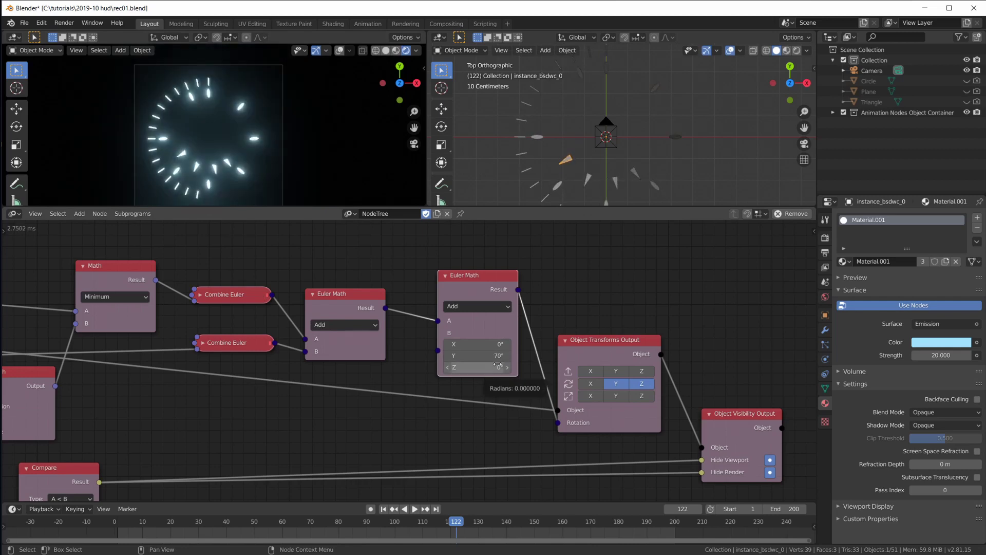
{"action": "scroll", "coordinate": [497, 364], "scroll_direction": "down", "scroll_amount": 4}
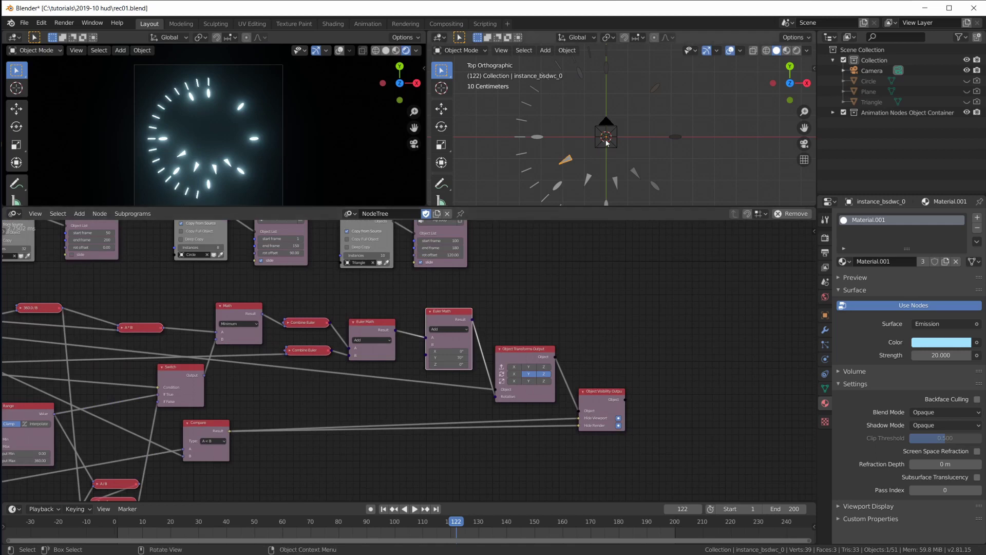
Step: Unhide the Circle, Plane and Triangle objects with Alt+H
{"action": "scroll", "coordinate": [607, 132], "scroll_direction": "up", "scroll_amount": 3}
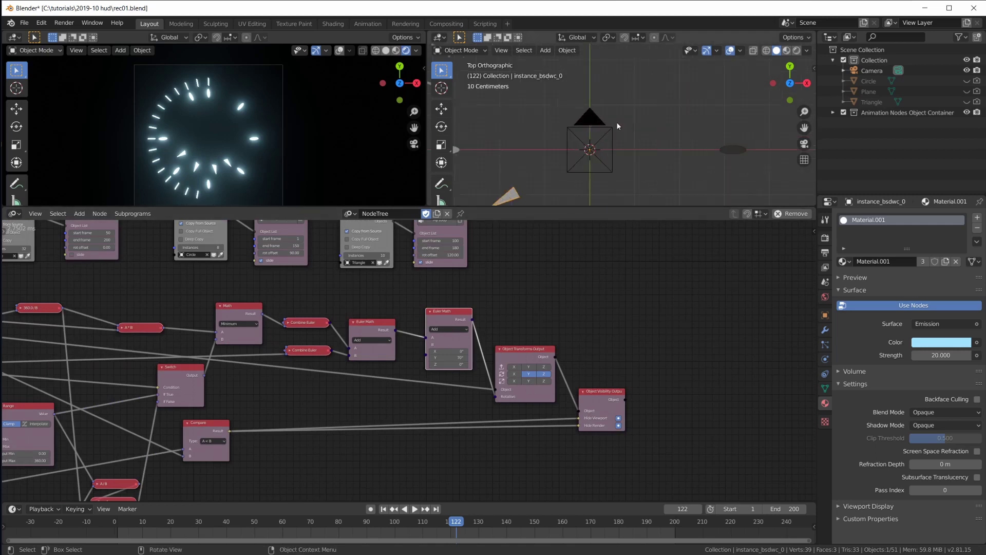
{"action": "key", "text": "alt+h"}
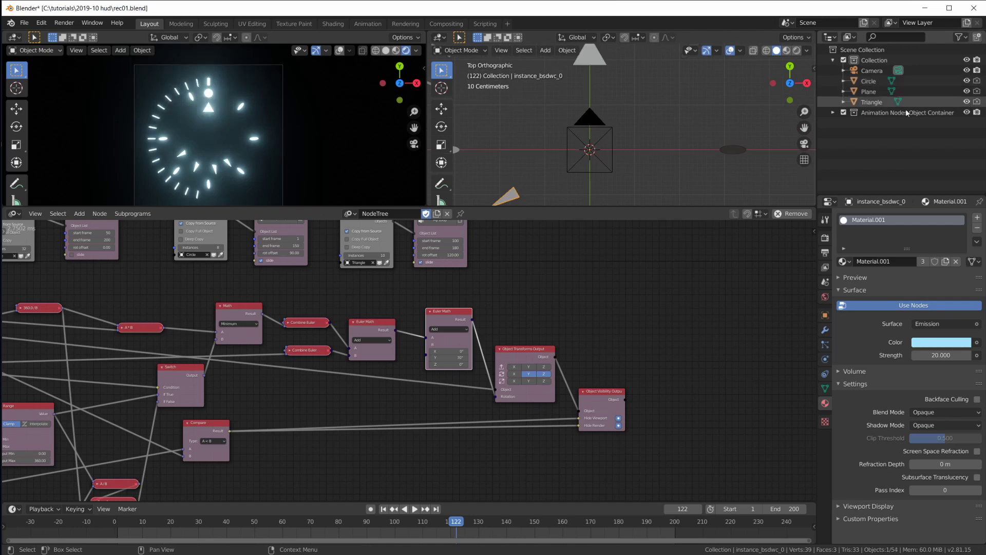
{"action": "scroll", "coordinate": [606, 93], "scroll_direction": "down", "scroll_amount": 3}
Step: Select the original Triangle object and orbit the viewport around it
{"action": "left_click", "coordinate": [607, 93]}
{"action": "scroll", "coordinate": [601, 95], "scroll_direction": "up", "scroll_amount": 3}
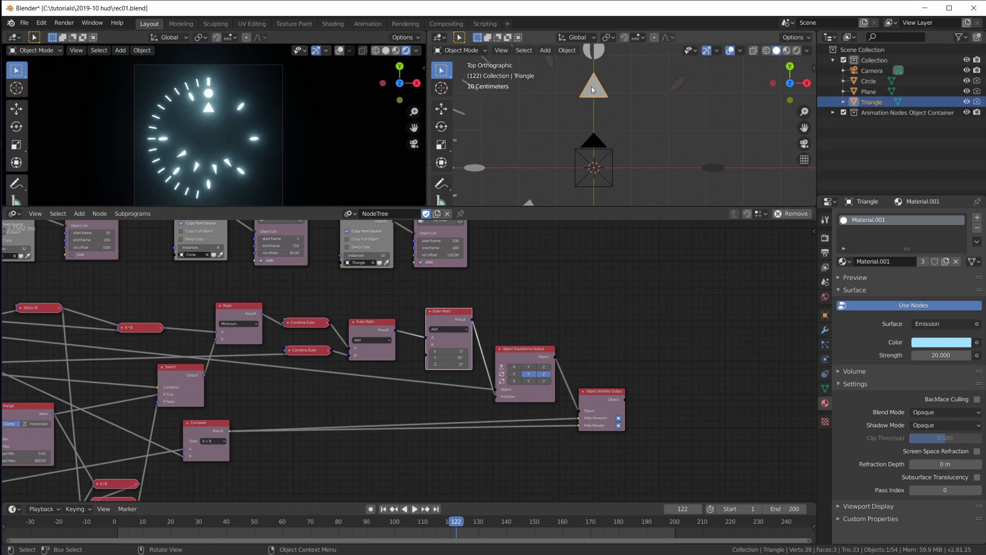
{"action": "mouse_move", "coordinate": [603, 93]}
{"action": "middle_mouse_down"}
{"action": "mouse_move", "coordinate": [625, 81]}
{"action": "mouse_move", "coordinate": [614, 93]}
{"action": "middle_mouse_up"}
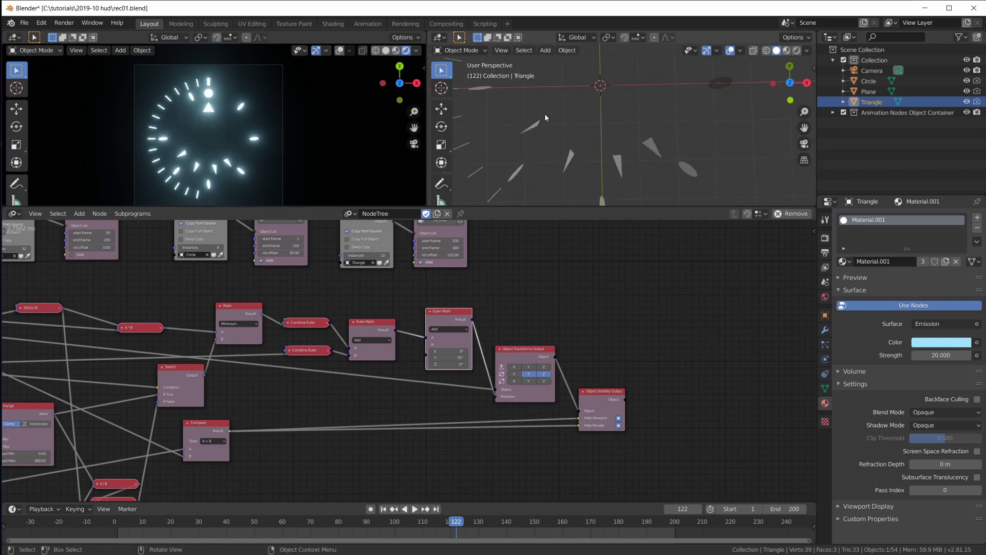
{"action": "left_click_drag", "start_coordinate": [520, 361], "coordinate": [522, 365]}
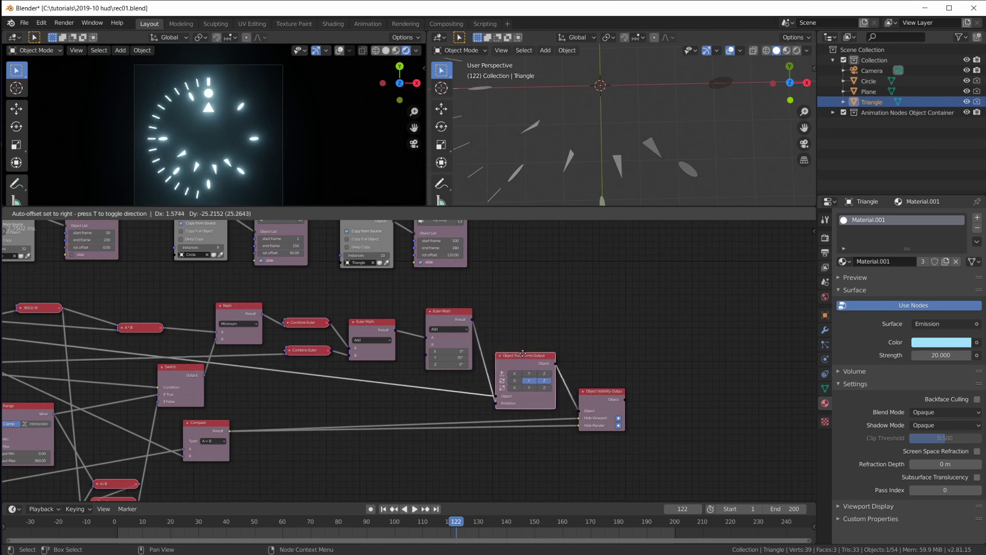
{"action": "middle_click_drag", "start_coordinate": [562, 95], "coordinate": [540, 139]}
{"action": "scroll", "coordinate": [607, 126], "scroll_direction": "up", "scroll_amount": 4}
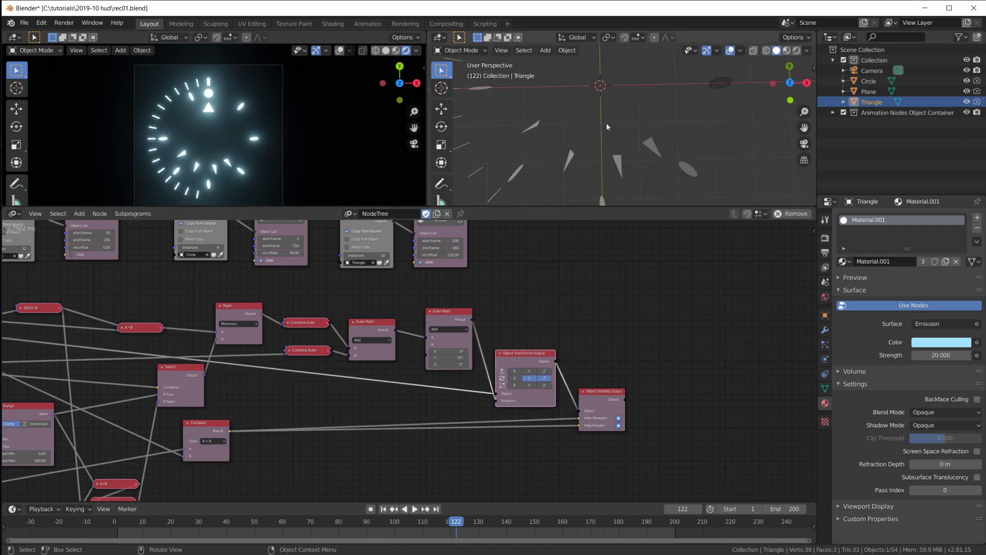
{"action": "scroll", "coordinate": [606, 123], "scroll_direction": "down", "scroll_amount": 4}
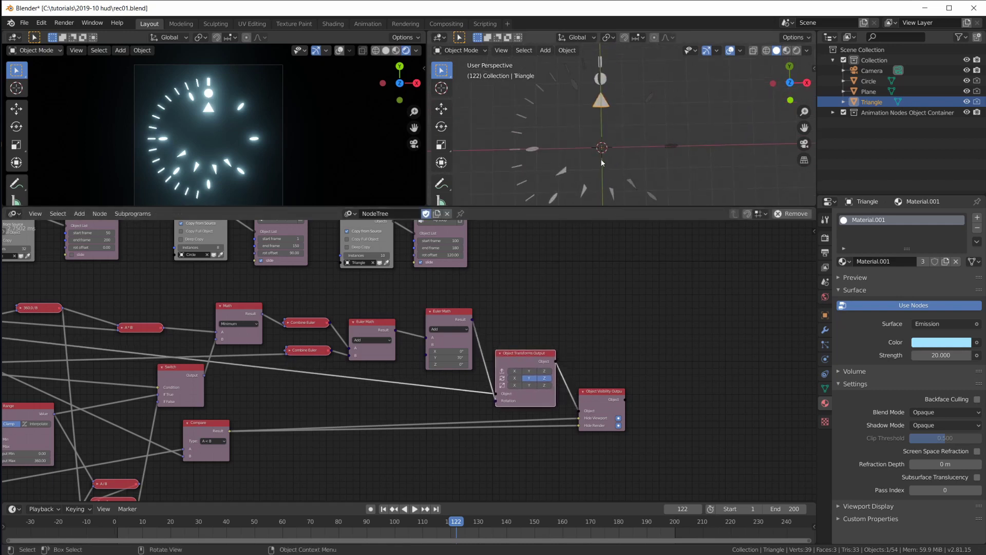
{"action": "scroll", "coordinate": [601, 159], "scroll_direction": "up", "scroll_amount": 4}
{"action": "scroll", "coordinate": [429, 403], "scroll_direction": "up", "scroll_amount": 3}
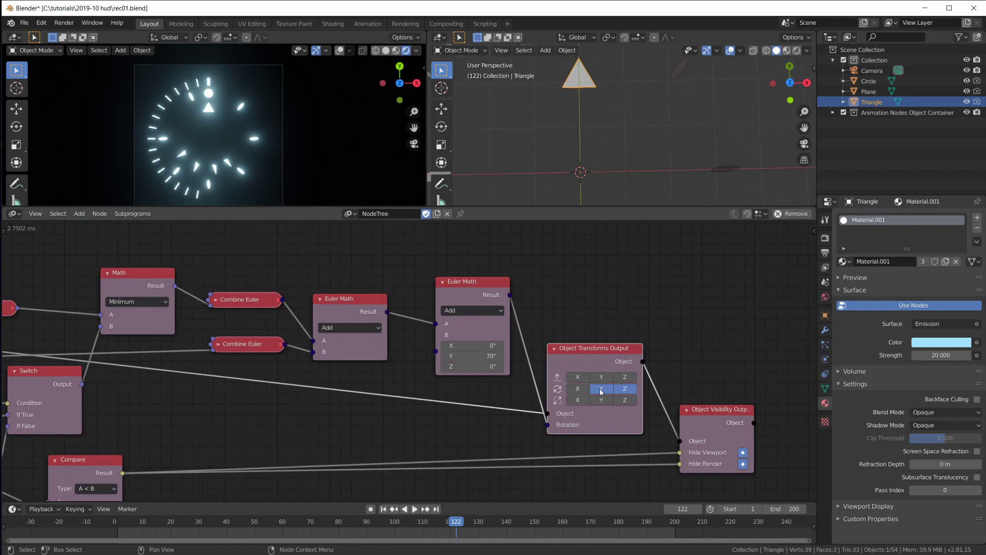
Step: Delete the second Euler Math and wire the first directly to Rotation, keeping only Z
{"action": "left_click", "coordinate": [477, 296]}
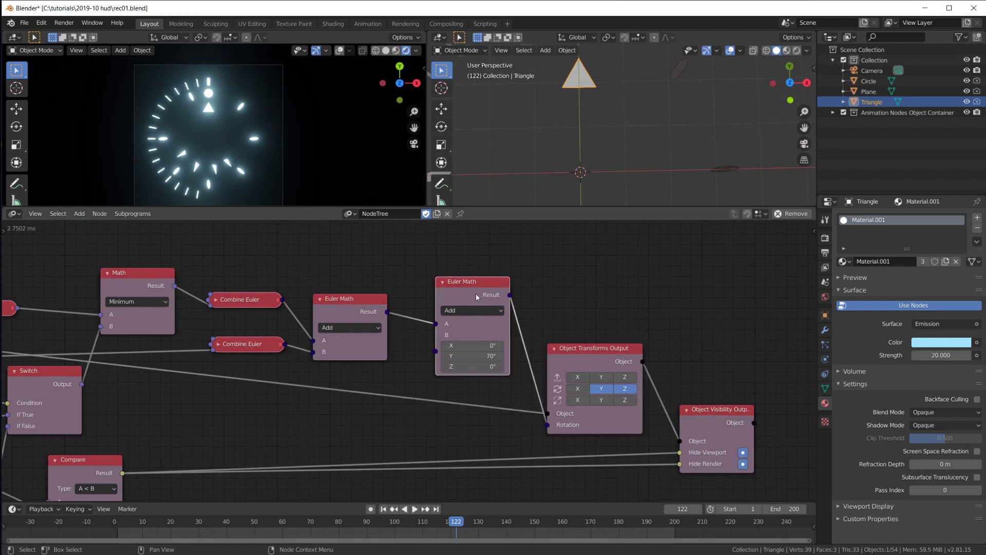
{"action": "key", "text": "x"}
{"action": "left_click_drag", "start_coordinate": [387, 311], "coordinate": [547, 424]}
{"action": "left_click", "coordinate": [601, 388]}
Step: Move the Object Transforms Output node left and pan to the output nodes
{"action": "left_click_drag", "start_coordinate": [600, 359], "coordinate": [594, 355]}
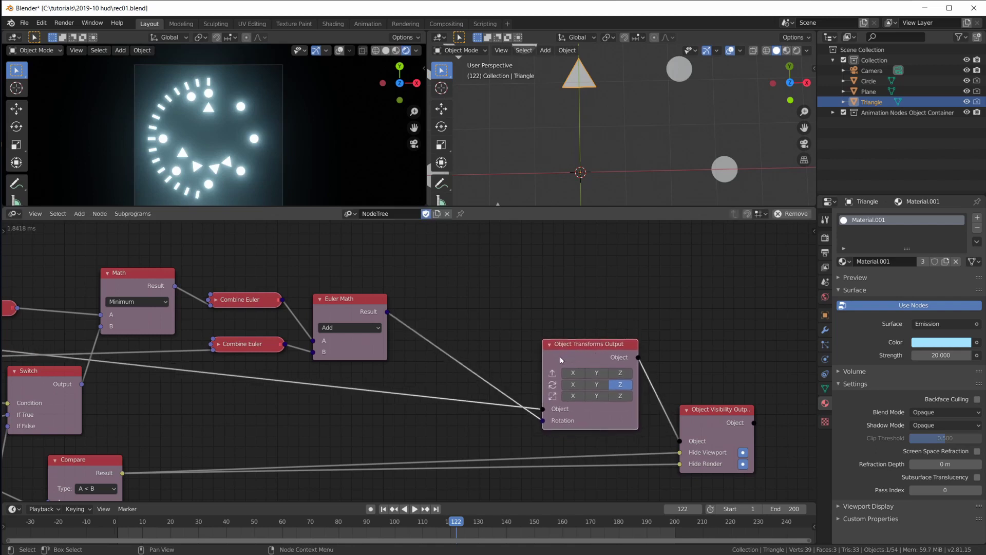
{"action": "left_click_drag", "start_coordinate": [577, 345], "coordinate": [506, 343]}
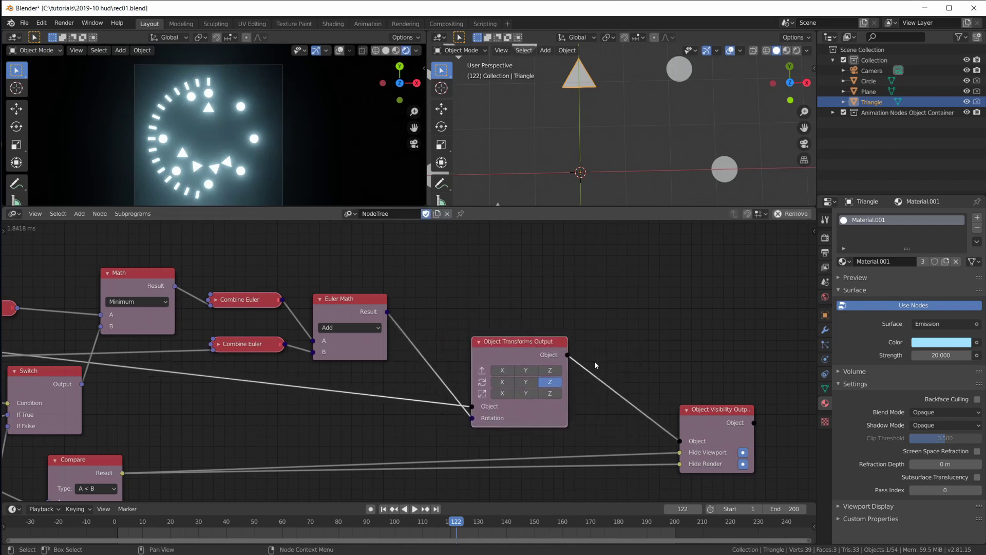
{"action": "left_click_drag", "start_coordinate": [535, 352], "coordinate": [508, 343]}
{"action": "middle_click_drag", "start_coordinate": [657, 377], "coordinate": [627, 294]}
{"action": "scroll", "coordinate": [625, 302], "scroll_direction": "down", "scroll_amount": 6}
{"action": "scroll", "coordinate": [534, 306], "scroll_direction": "up", "scroll_amount": 3}
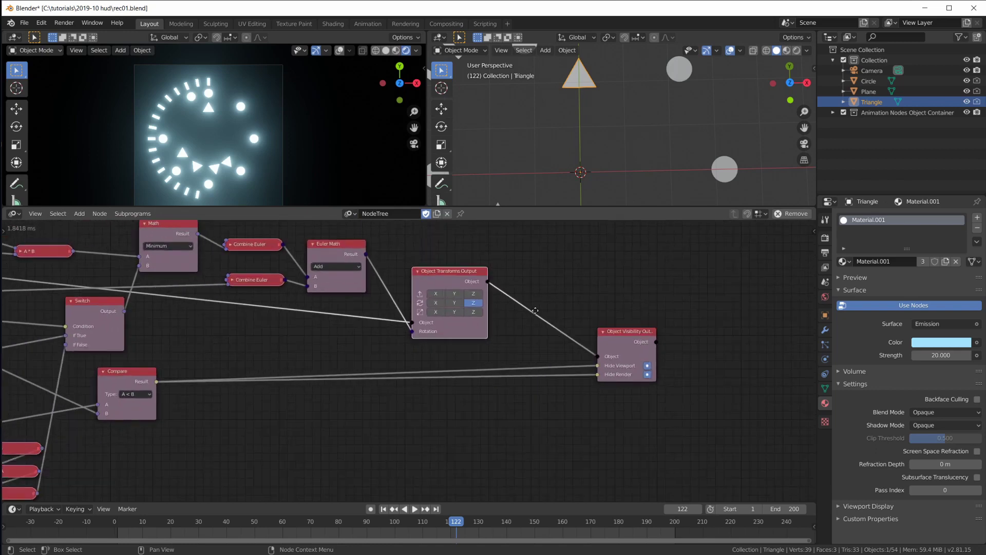
{"action": "middle_click_drag", "start_coordinate": [535, 308], "coordinate": [560, 337]}
Step: Rearrange both output nodes and show the Triangle's Object properties
{"action": "left_click_drag", "start_coordinate": [639, 363], "coordinate": [663, 373]}
{"action": "scroll", "coordinate": [492, 362], "scroll_direction": "up", "scroll_amount": 1}
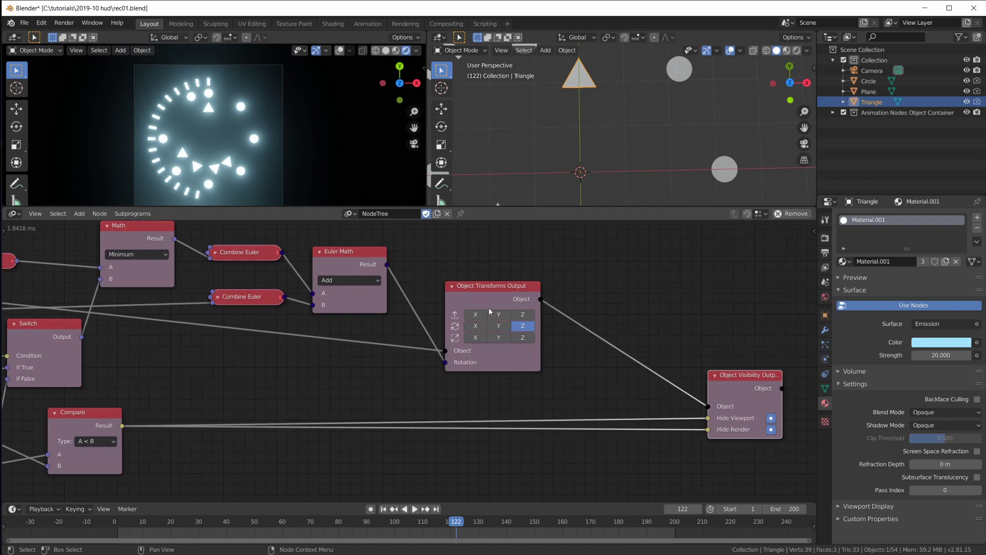
{"action": "left_click", "coordinate": [480, 287]}
{"action": "mouse_move", "coordinate": [498, 289]}
{"action": "left_mouse_down"}
{"action": "mouse_move", "coordinate": [484, 299]}
{"action": "mouse_move", "coordinate": [503, 291]}
{"action": "left_mouse_up"}
{"action": "left_click", "coordinate": [825, 316]}
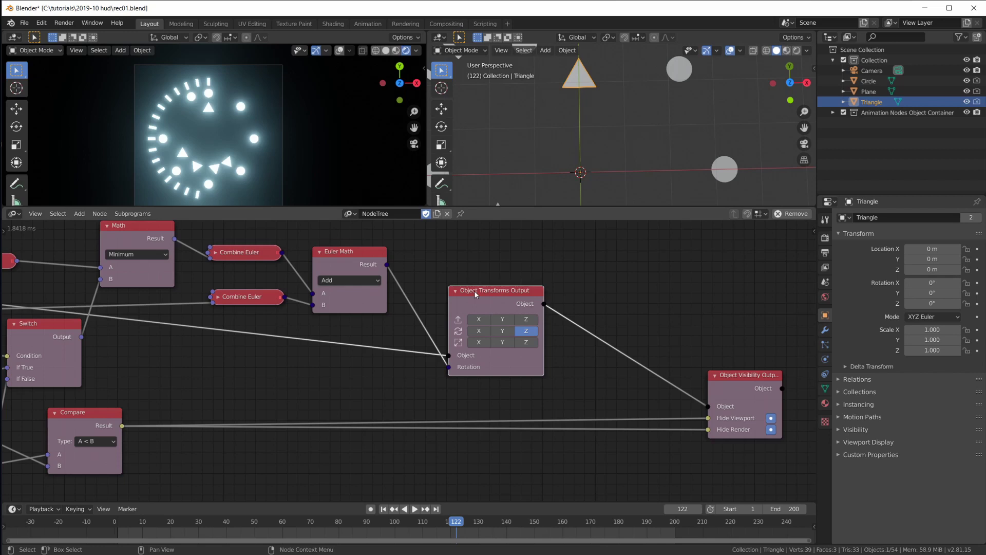
{"action": "left_click_drag", "start_coordinate": [504, 298], "coordinate": [588, 288]}
Step: Add a Compose Matrix node with rotation enabled onto the Euler Math rotation link
{"action": "middle_click_drag", "start_coordinate": [488, 377], "coordinate": [390, 369]}
{"action": "scroll", "coordinate": [359, 359], "scroll_direction": "down", "scroll_amount": 1}
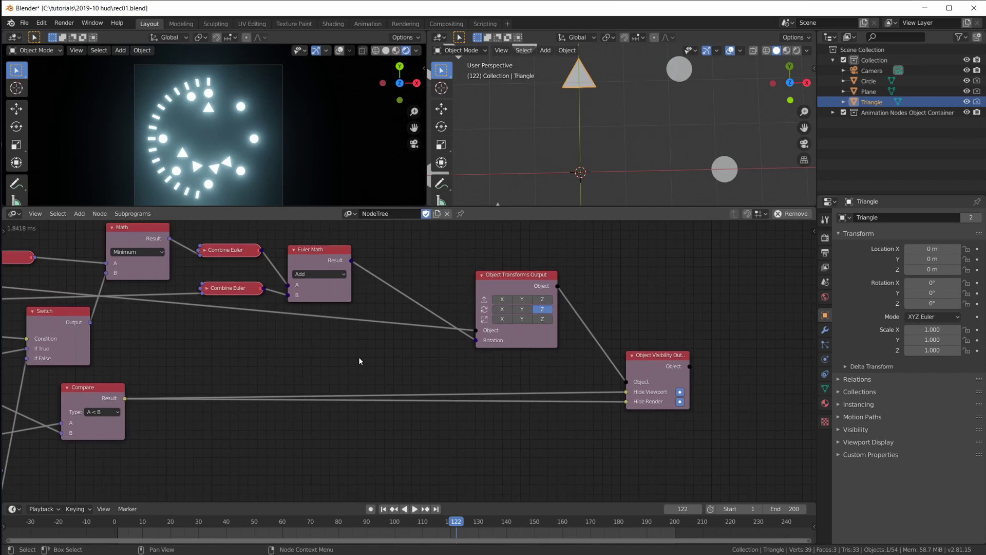
{"action": "key", "text": "shift+a"}
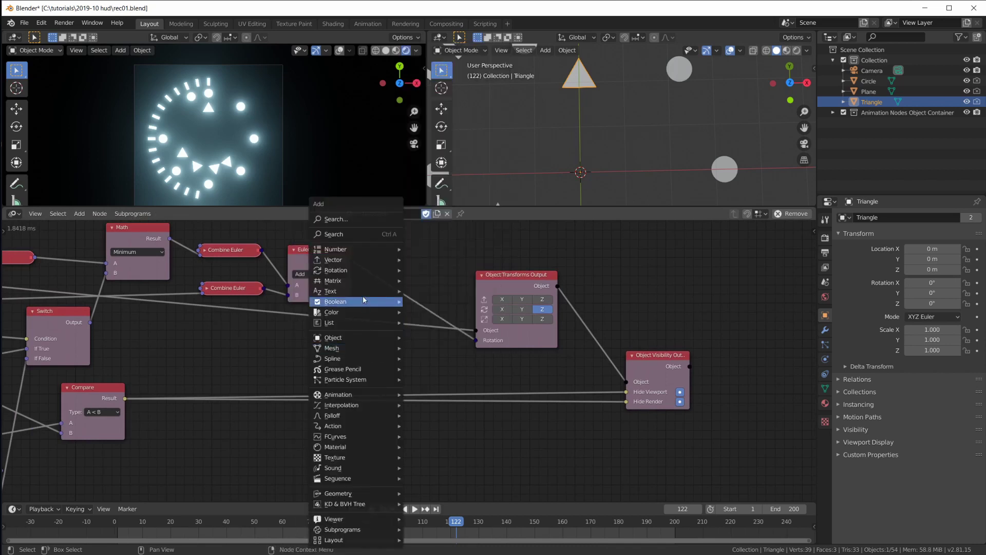
{"action": "mouse_move", "coordinate": [362, 280]}
{"action": "left_click", "coordinate": [455, 279]}
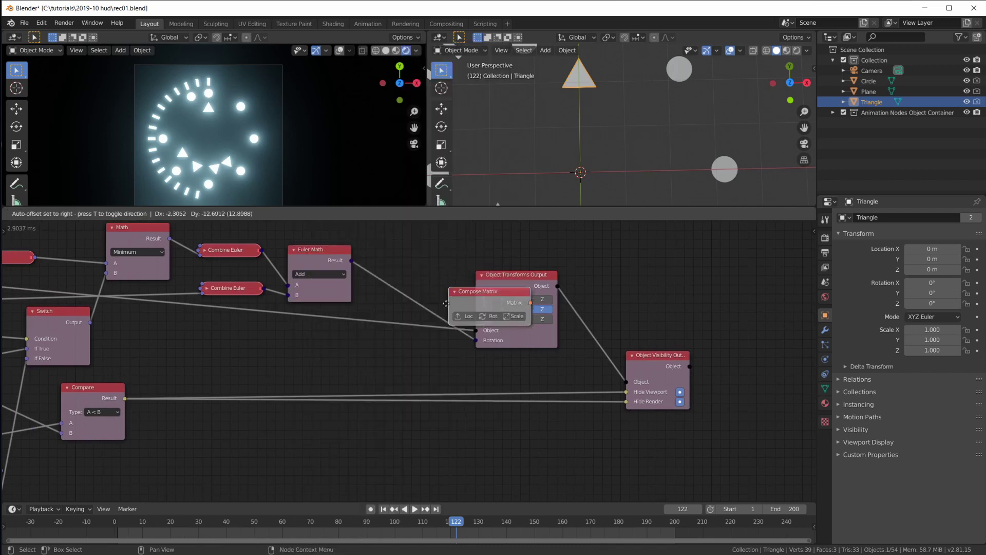
{"action": "left_click", "coordinate": [394, 378]}
{"action": "left_click", "coordinate": [393, 378]}
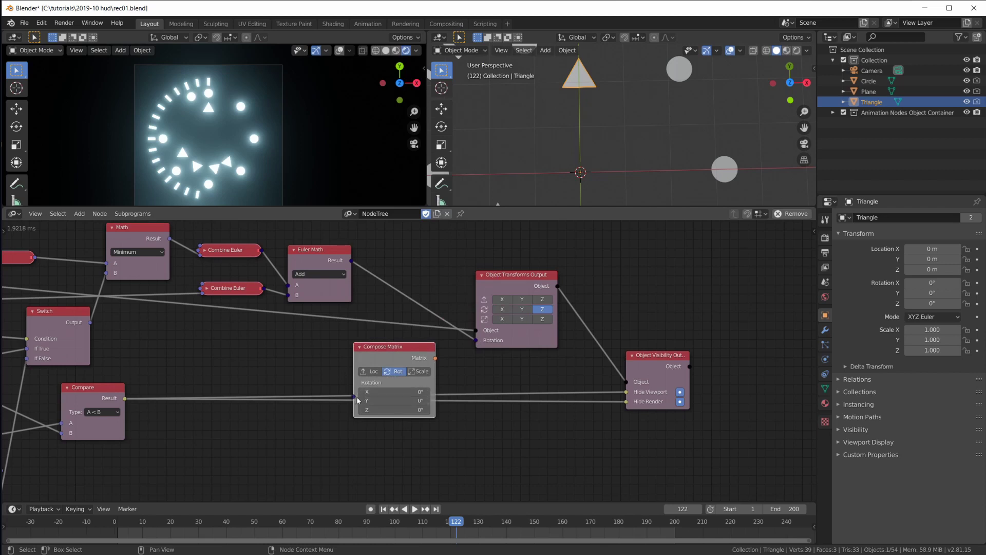
{"action": "left_click_drag", "start_coordinate": [381, 348], "coordinate": [403, 281]}
{"action": "left_click", "coordinate": [411, 273]}
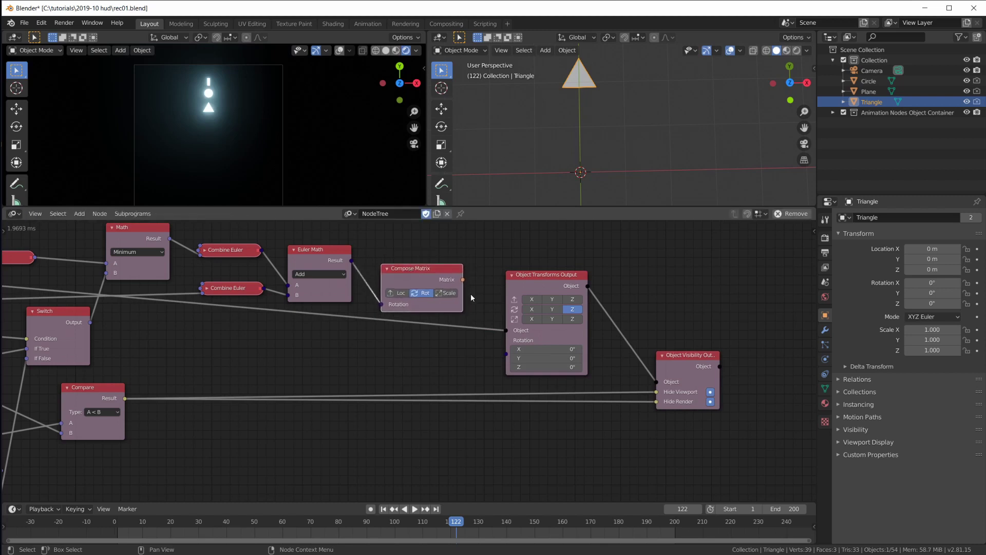
Step: Reposition the Object Transforms Output and Compose Matrix nodes
{"action": "key", "text": "g"}
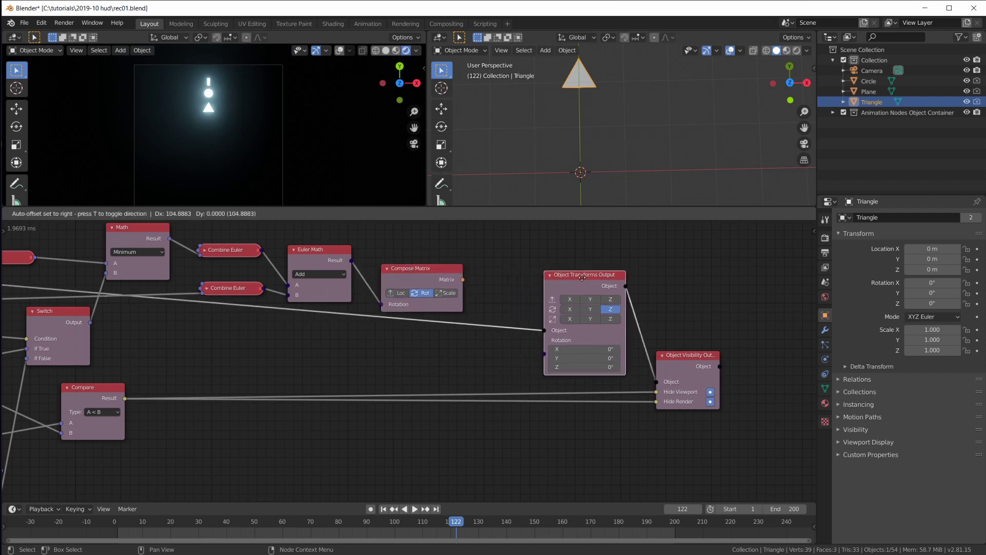
{"action": "left_click_drag", "start_coordinate": [672, 313], "coordinate": [675, 323]}
{"action": "left_click_drag", "start_coordinate": [430, 271], "coordinate": [427, 281]}
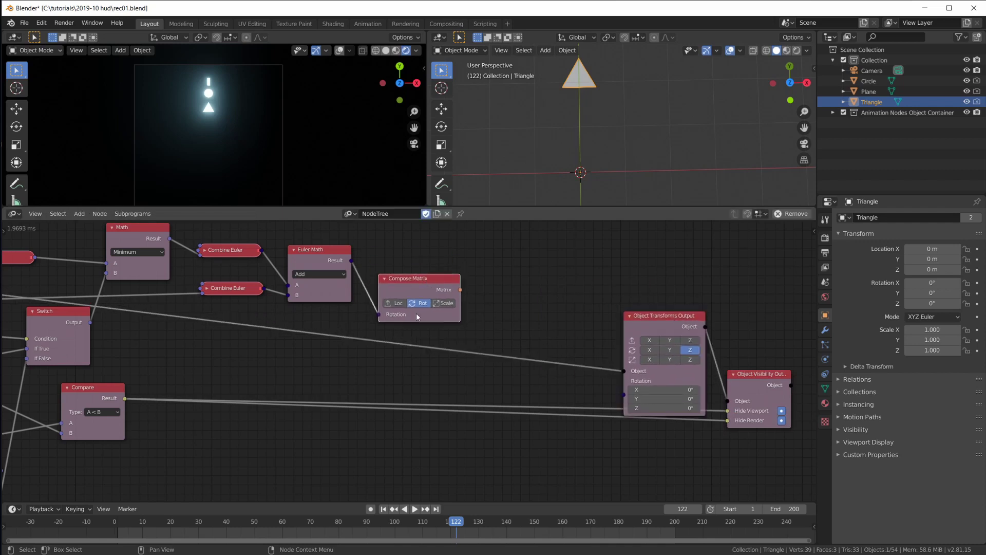
{"action": "key", "text": "shift+a"}
{"action": "mouse_move", "coordinate": [391, 382]}
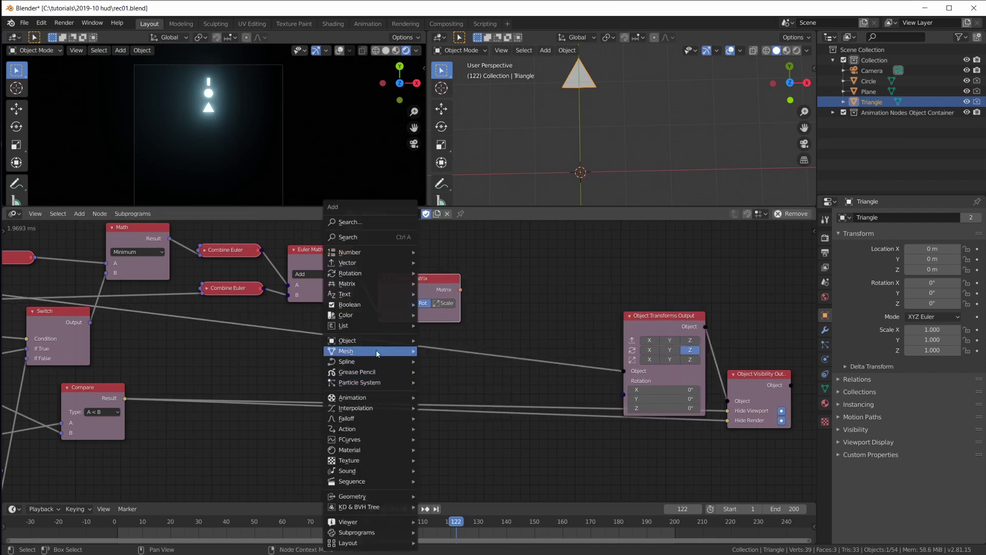
{"action": "mouse_move", "coordinate": [391, 283]}
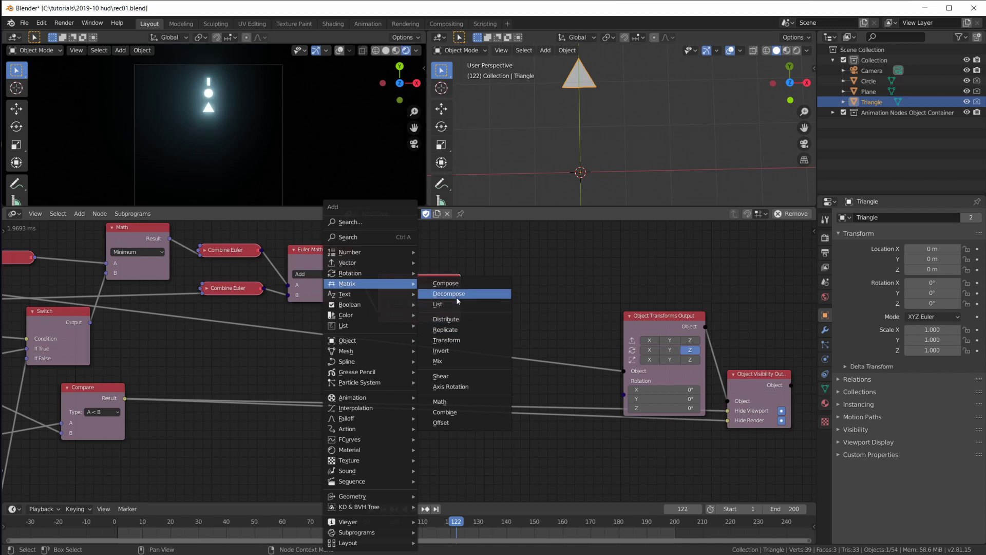
Step: Add a second Compose Matrix node with rotation enabled and move it up and right
{"action": "left_click", "coordinate": [449, 283]}
{"action": "left_click", "coordinate": [284, 354]}
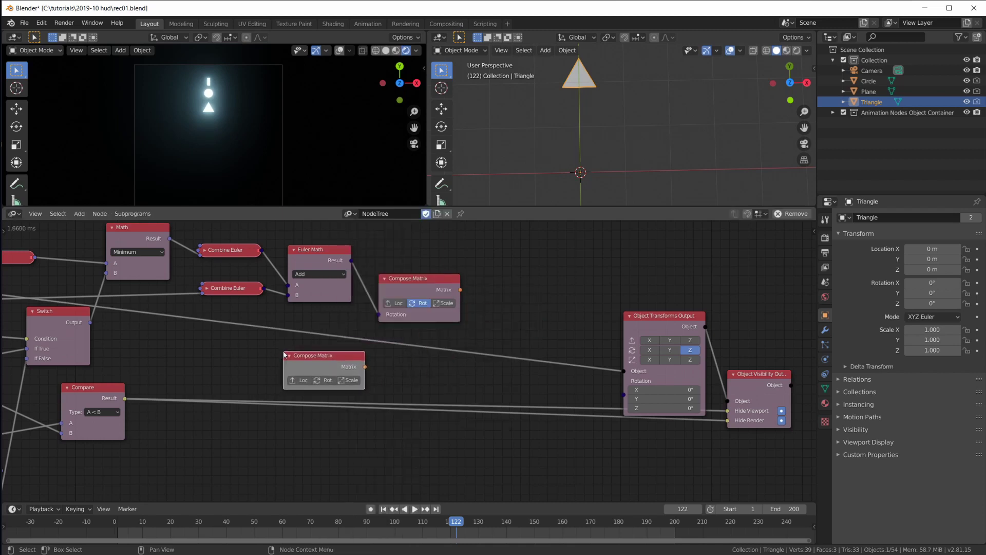
{"action": "left_click", "coordinate": [326, 382]}
{"action": "left_click_drag", "start_coordinate": [338, 351], "coordinate": [349, 348]}
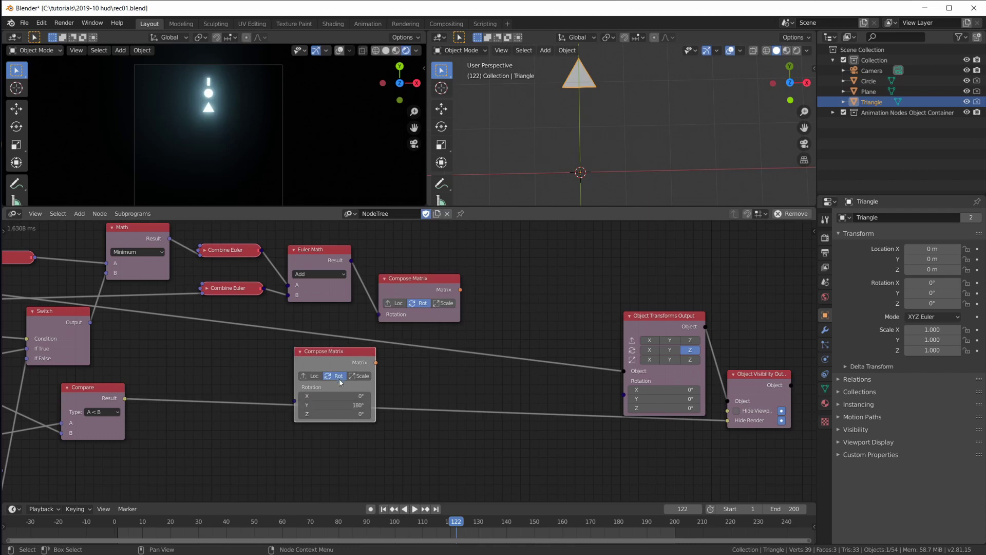
{"action": "left_click_drag", "start_coordinate": [347, 356], "coordinate": [543, 251]}
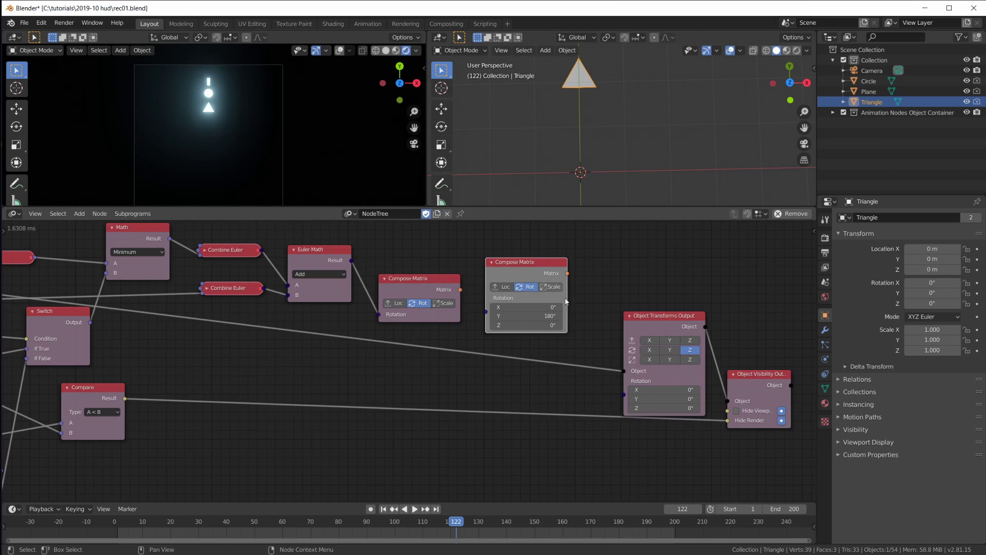
Step: Disconnect the object link into Object Transforms Output and stack the second Compose Matrix under the first
{"action": "left_click_drag", "start_coordinate": [625, 371], "coordinate": [657, 312]}
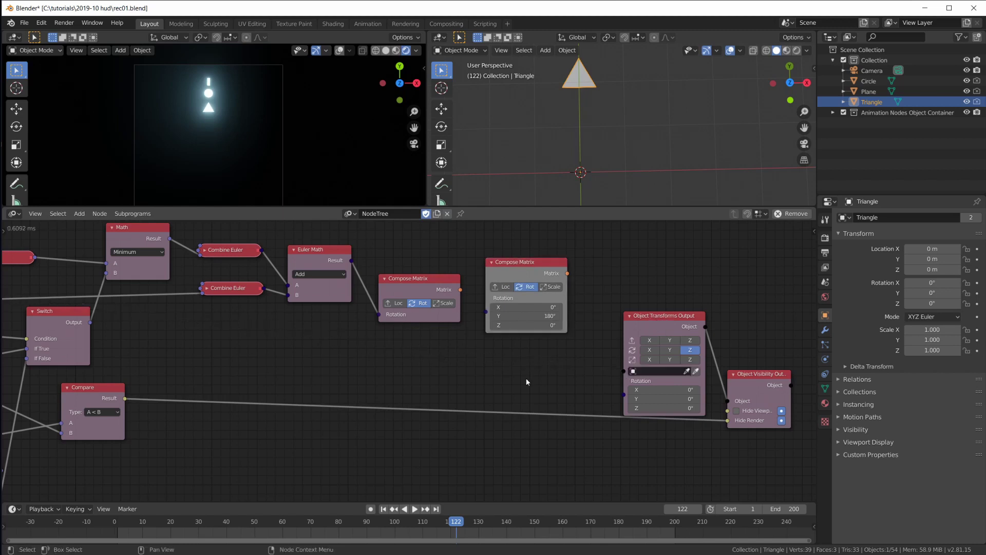
{"action": "left_click_drag", "start_coordinate": [756, 378], "coordinate": [764, 442]}
{"action": "left_click_drag", "start_coordinate": [512, 274], "coordinate": [401, 344]}
{"action": "middle_click_drag", "start_coordinate": [469, 333], "coordinate": [352, 349]}
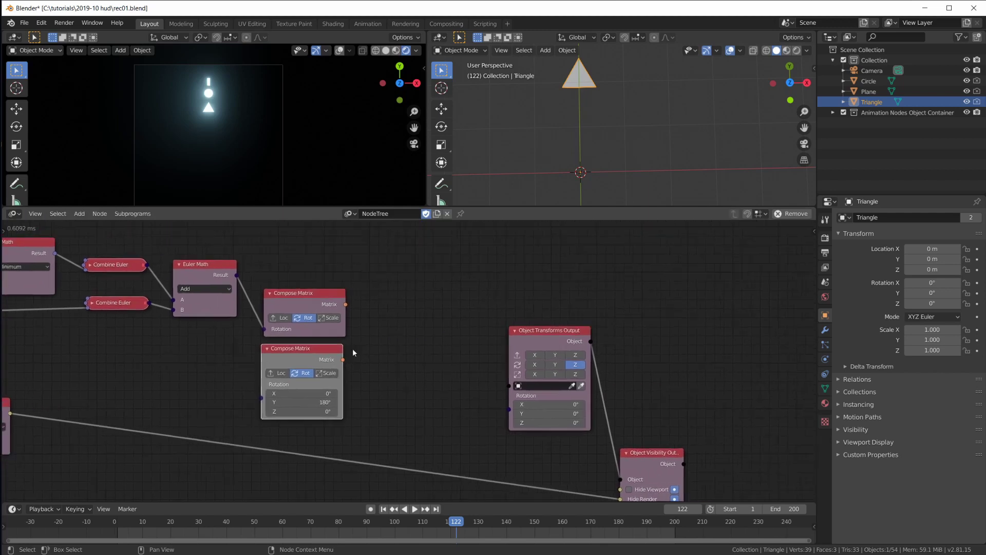
{"action": "scroll", "coordinate": [354, 348], "scroll_direction": "down", "scroll_amount": 1}
Step: Add a Transform Matrix node fed by the first Compose Matrix and the second as Transformation
{"action": "key", "text": "shift+a"}
{"action": "mouse_move", "coordinate": [396, 316]}
{"action": "mouse_move", "coordinate": [400, 286]}
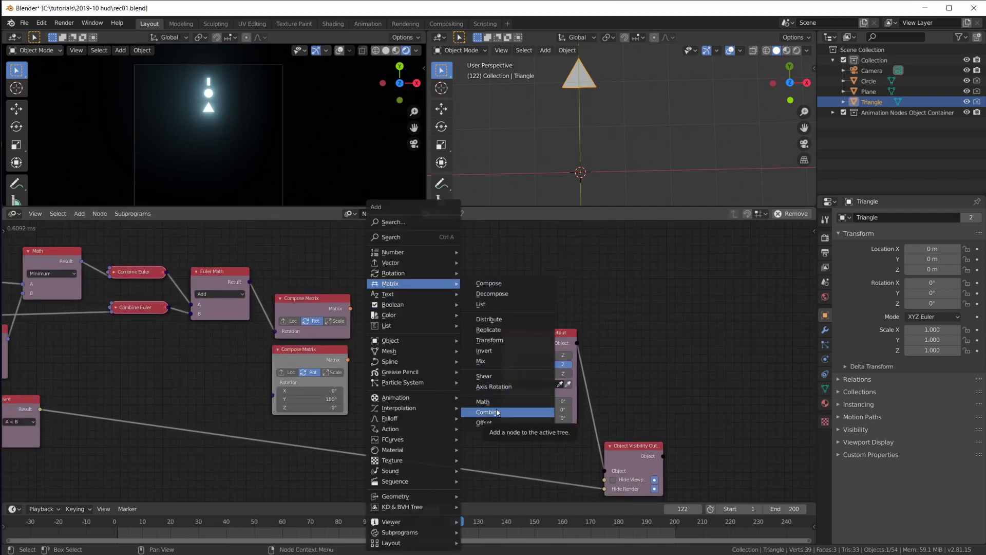
{"action": "left_click", "coordinate": [489, 340]}
{"action": "left_click", "coordinate": [405, 341]}
{"action": "scroll", "coordinate": [400, 357], "scroll_direction": "up", "scroll_amount": 2}
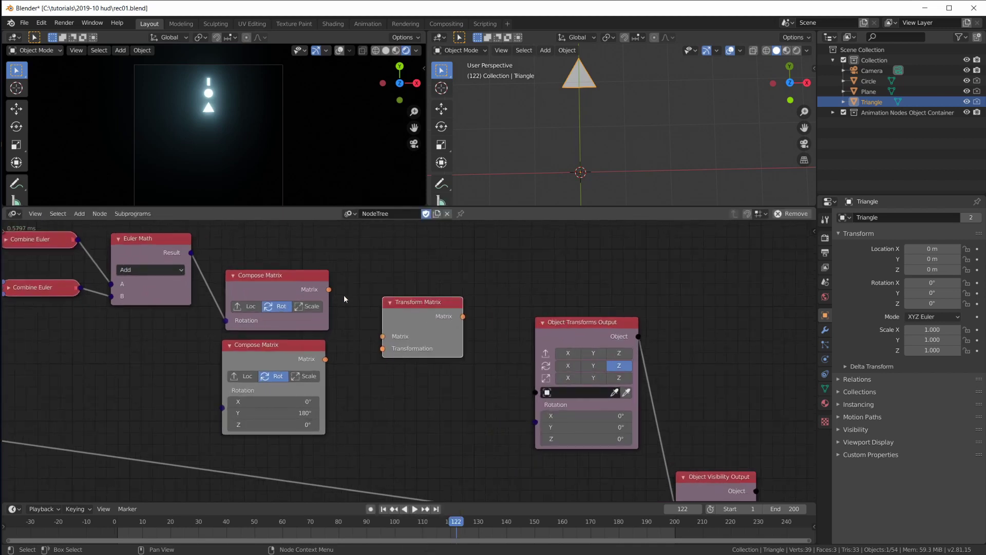
{"action": "left_click_drag", "start_coordinate": [388, 339], "coordinate": [383, 337]}
{"action": "left_click_drag", "start_coordinate": [326, 360], "coordinate": [382, 349]}
{"action": "left_click_drag", "start_coordinate": [300, 358], "coordinate": [306, 365]}
{"action": "left_click_drag", "start_coordinate": [444, 341], "coordinate": [428, 355]}
{"action": "left_click", "coordinate": [576, 326]}
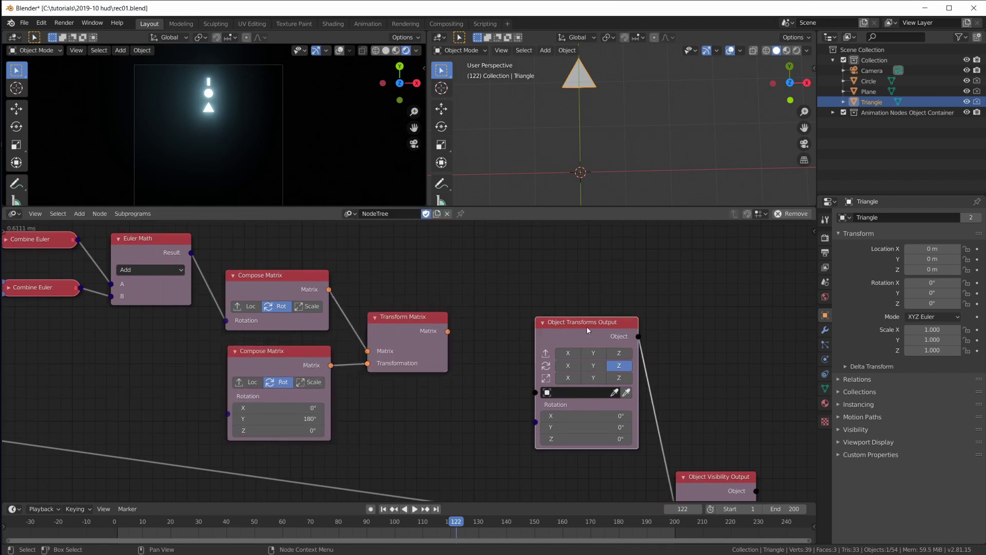
Step: Replace the Object Transforms Output node with a new Object Matrix Output node
{"action": "key", "text": "x"}
{"action": "key", "text": "shift+a"}
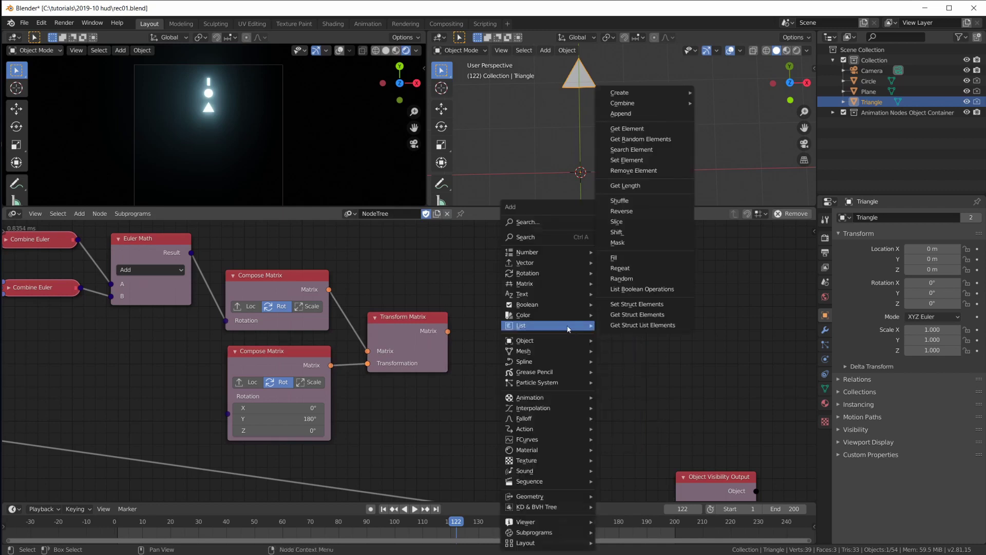
{"action": "mouse_move", "coordinate": [560, 340]}
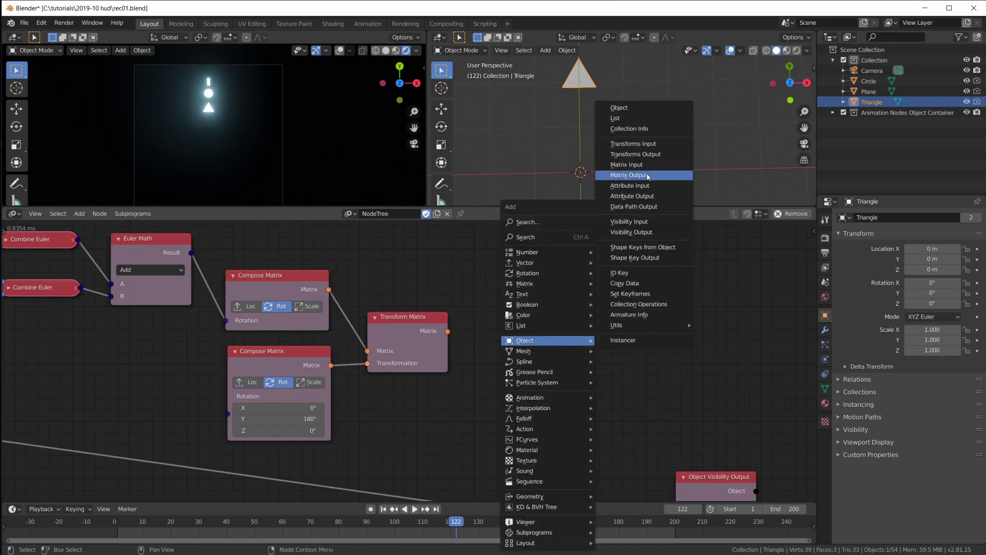
{"action": "left_click", "coordinate": [628, 175]}
{"action": "left_click", "coordinate": [541, 352]}
{"action": "scroll", "coordinate": [513, 356], "scroll_direction": "down", "scroll_amount": 11}
{"action": "middle_click_drag", "start_coordinate": [488, 374], "coordinate": [661, 361]}
{"action": "scroll", "coordinate": [321, 345], "scroll_direction": "up", "scroll_amount": 4}
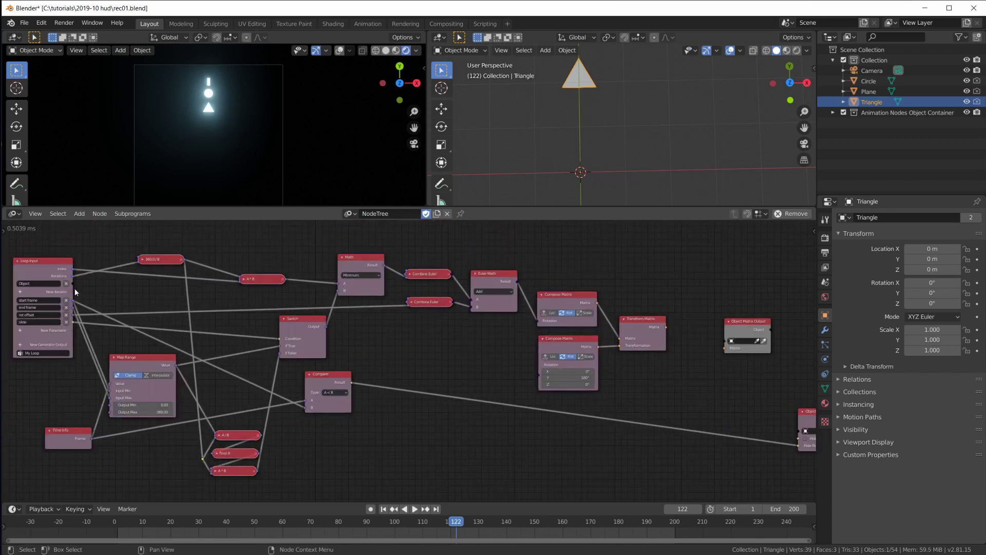
Step: Link the loop's Object and the Transform Matrix result into Object Matrix Output, then scrub frames
{"action": "left_click_drag", "start_coordinate": [73, 284], "coordinate": [725, 341]}
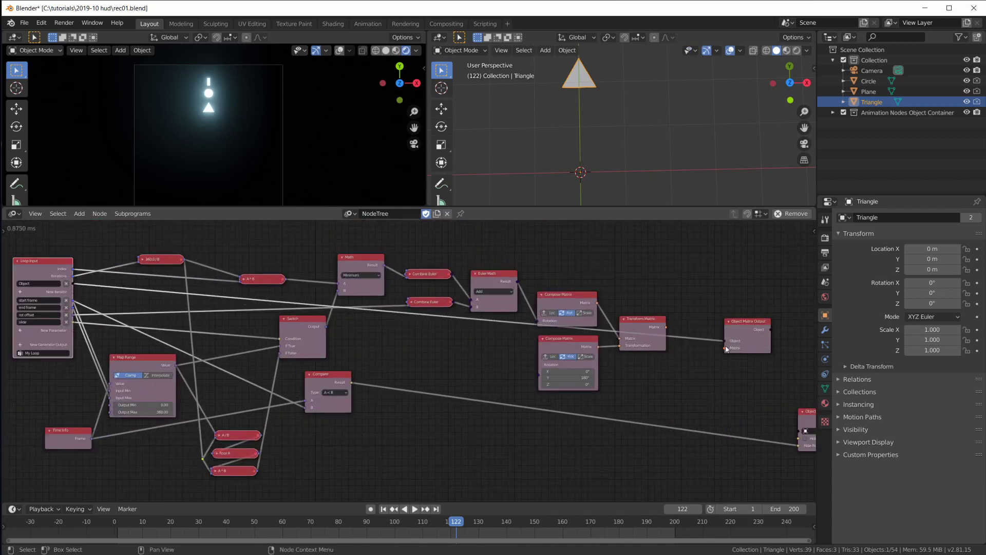
{"action": "scroll", "coordinate": [703, 355], "scroll_direction": "up", "scroll_amount": 3}
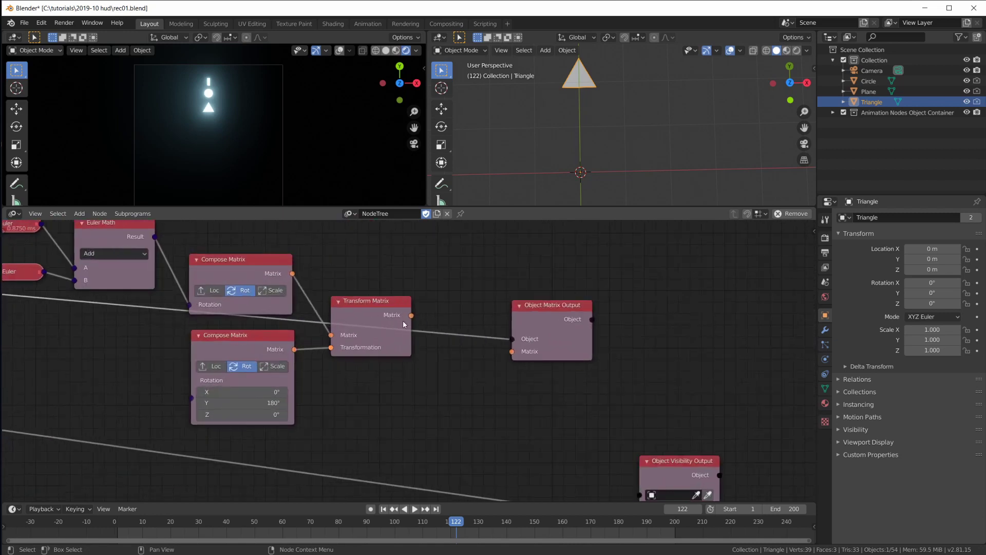
{"action": "left_click_drag", "start_coordinate": [516, 354], "coordinate": [512, 352]}
{"action": "left_click_drag", "start_coordinate": [542, 309], "coordinate": [486, 311]}
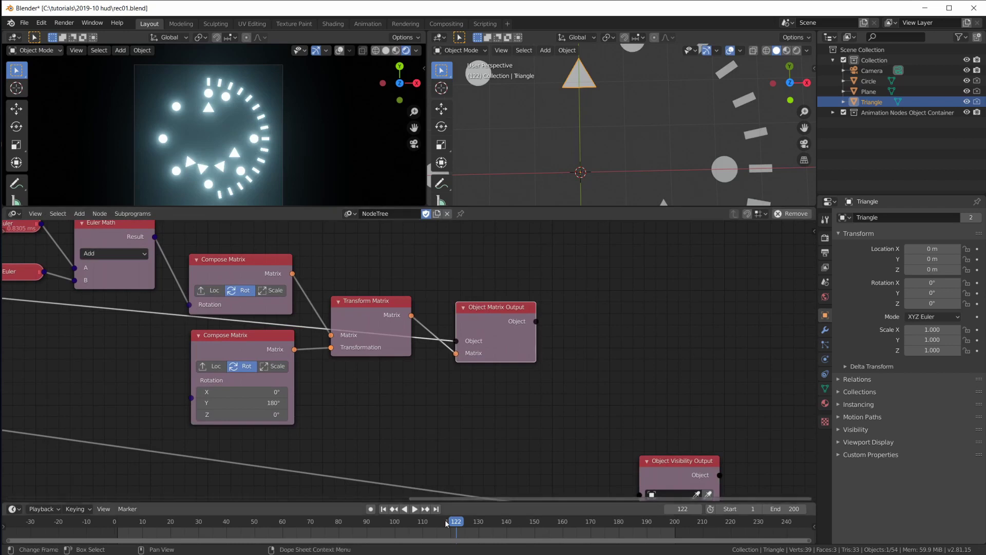
{"action": "mouse_move", "coordinate": [392, 526]}
{"action": "left_mouse_down"}
{"action": "mouse_move", "coordinate": [126, 530]}
{"action": "mouse_move", "coordinate": [621, 522]}
{"action": "mouse_move", "coordinate": [316, 528]}
{"action": "mouse_move", "coordinate": [581, 526]}
{"action": "mouse_move", "coordinate": [408, 525]}
{"action": "left_mouse_up"}
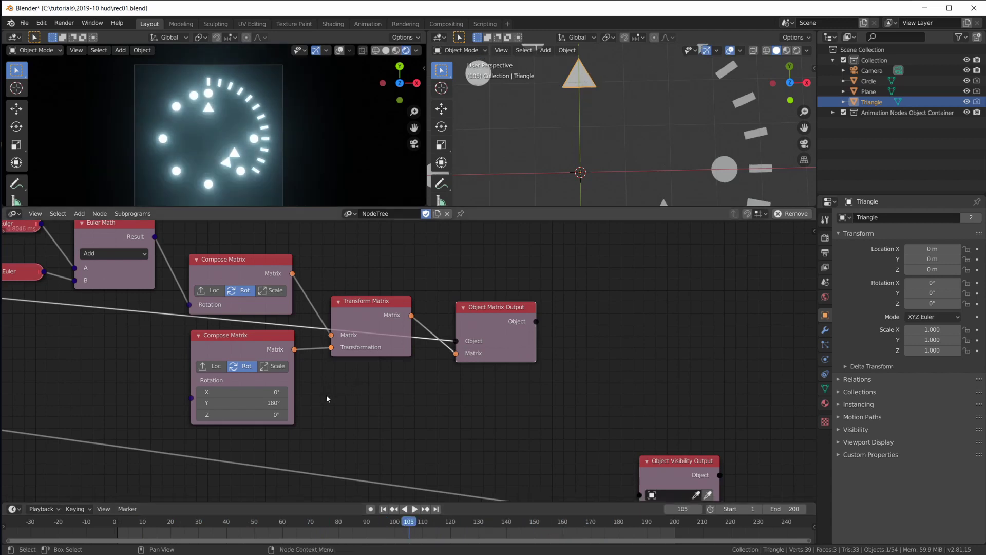
Step: Add a Boolean parameter named 'reverse' to the Loop Input node
{"action": "middle_click_drag", "start_coordinate": [350, 420], "coordinate": [557, 422]}
{"action": "scroll", "coordinate": [548, 422], "scroll_direction": "down", "scroll_amount": 8}
{"action": "middle_click_drag", "start_coordinate": [419, 403], "coordinate": [764, 372]}
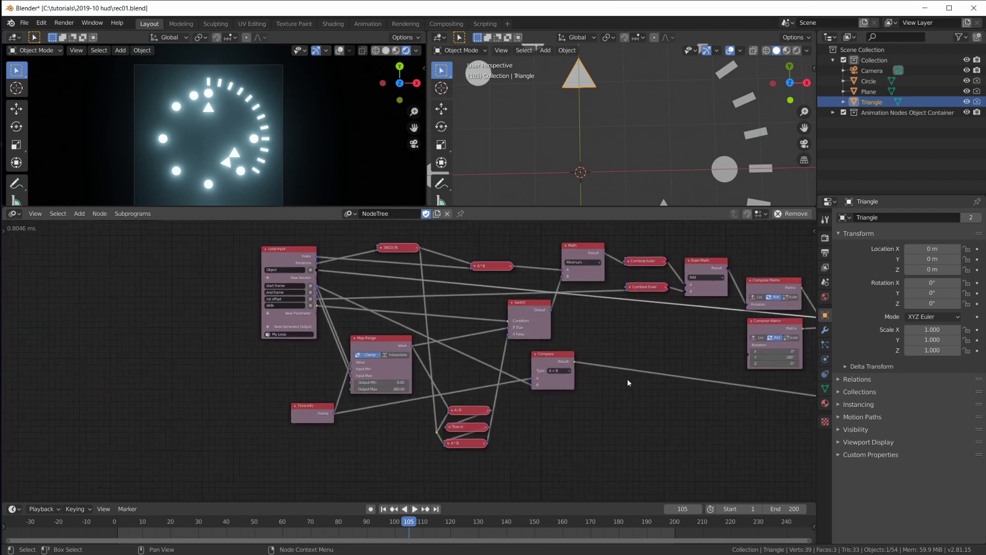
{"action": "scroll", "coordinate": [247, 305], "scroll_direction": "up", "scroll_amount": 9}
{"action": "middle_click_drag", "start_coordinate": [163, 292], "coordinate": [295, 443]}
{"action": "scroll", "coordinate": [295, 443], "scroll_direction": "up", "scroll_amount": 4}
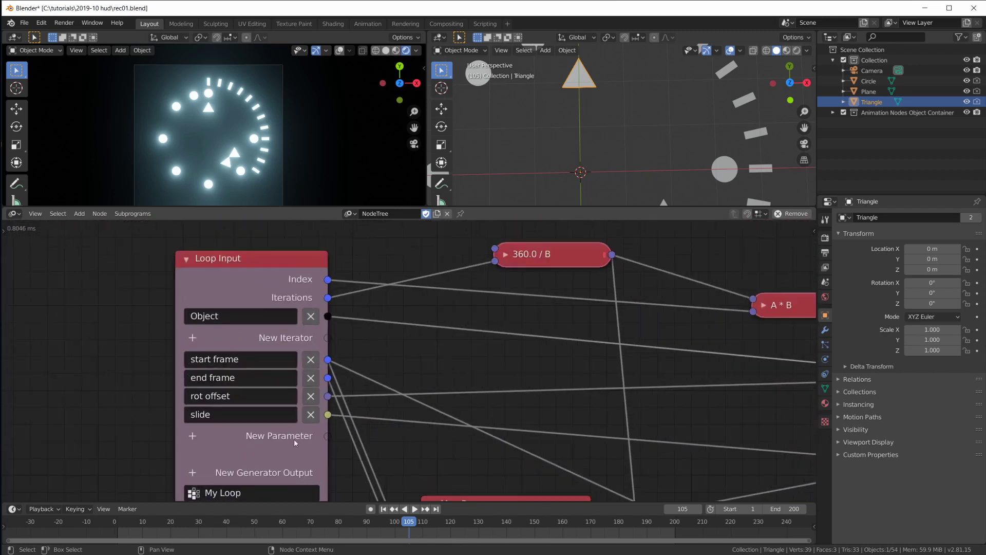
{"action": "left_click", "coordinate": [200, 440]}
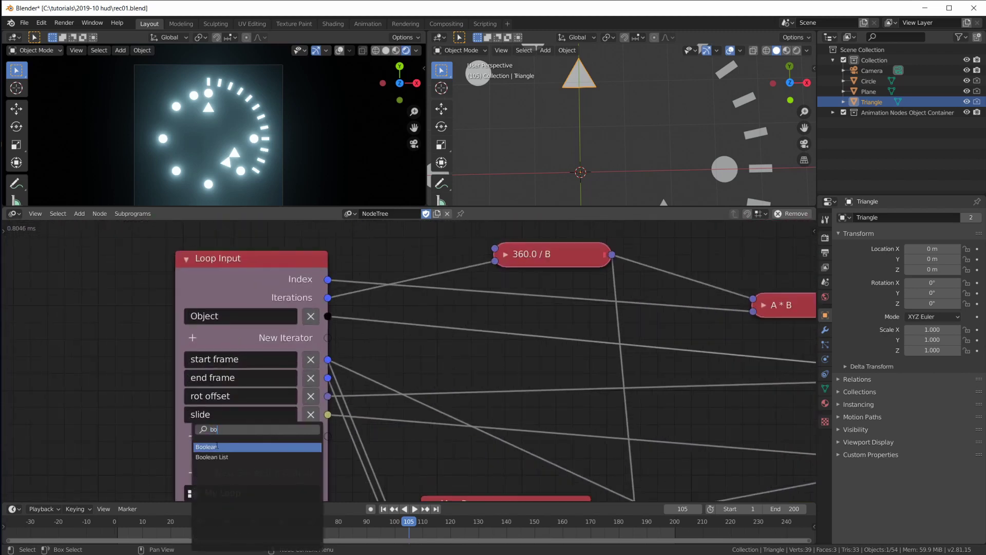
{"action": "left_click", "coordinate": [215, 446]}
{"action": "left_click", "coordinate": [216, 432]}
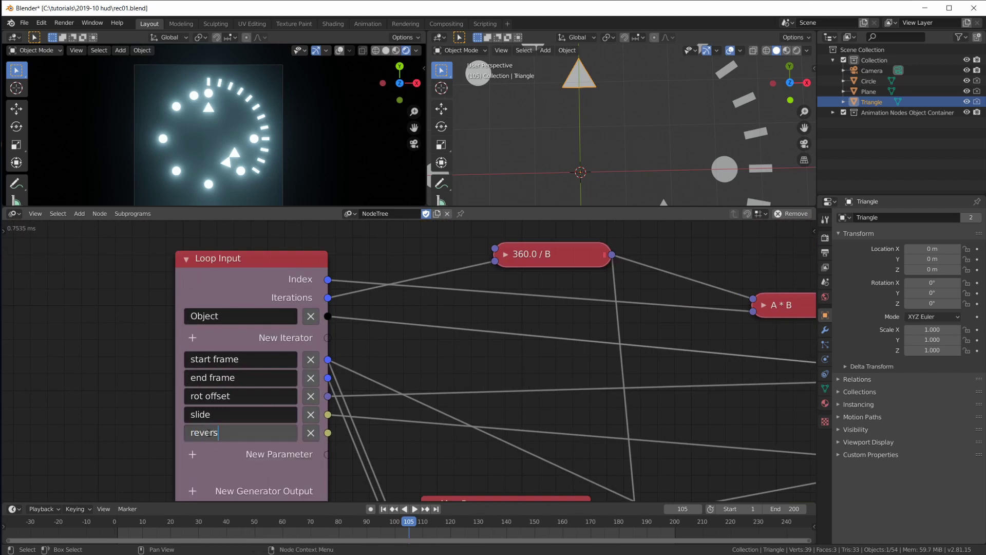
{"action": "key", "text": "Return"}
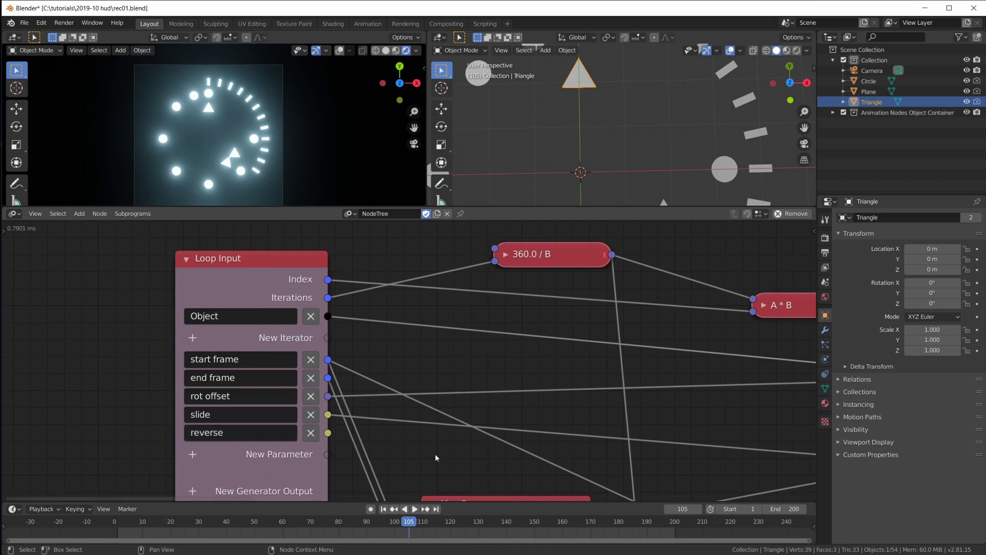
Step: Reposition the lower Compose Matrix node near the Switch and Compare nodes
{"action": "scroll", "coordinate": [436, 458], "scroll_direction": "down", "scroll_amount": 4}
{"action": "middle_click_drag", "start_coordinate": [728, 400], "coordinate": [430, 338]}
{"action": "scroll", "coordinate": [430, 338], "scroll_direction": "down", "scroll_amount": 3}
{"action": "middle_click_drag", "start_coordinate": [667, 335], "coordinate": [607, 354]}
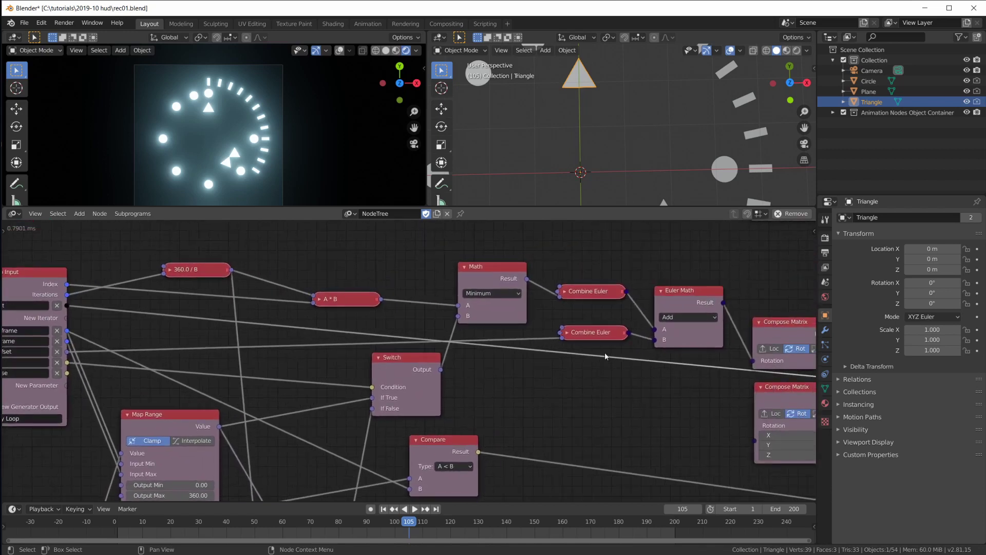
{"action": "scroll", "coordinate": [611, 356], "scroll_direction": "down", "scroll_amount": 3}
{"action": "left_click_drag", "start_coordinate": [729, 378], "coordinate": [724, 384]}
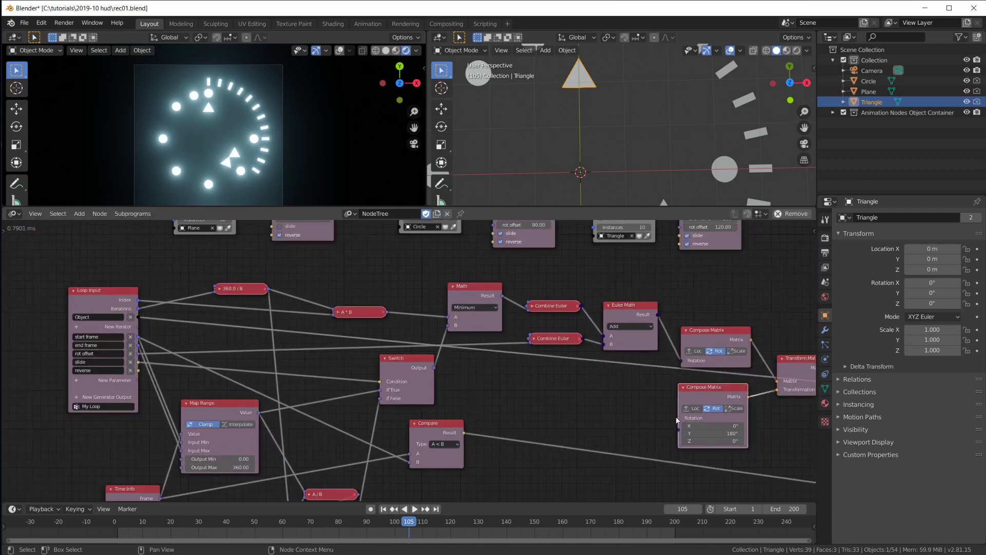
{"action": "scroll", "coordinate": [672, 417], "scroll_direction": "up", "scroll_amount": 3}
{"action": "middle_click_drag", "start_coordinate": [671, 416], "coordinate": [707, 385]}
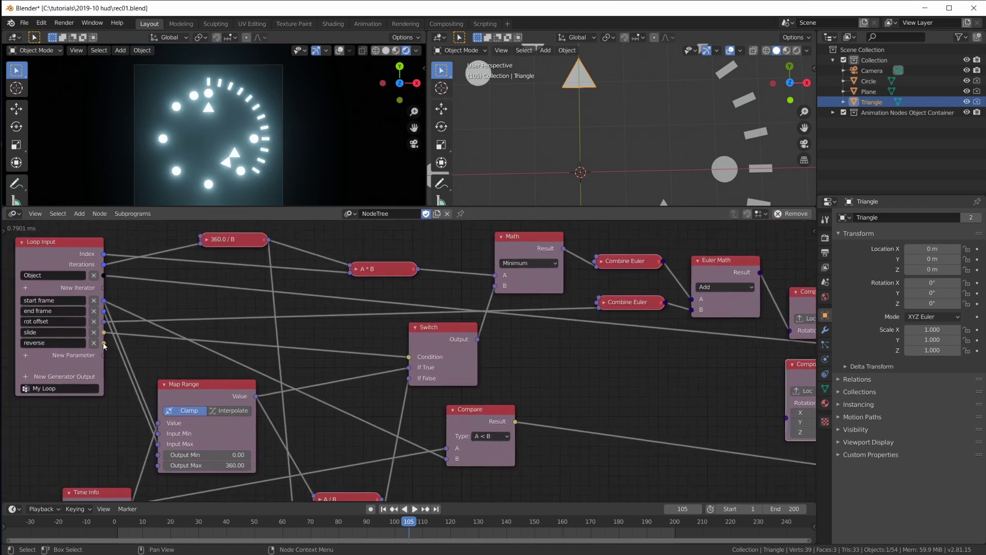
Step: Duplicate the Switch node, drive its Condition by reverse, and set If True to 180
{"action": "key", "text": "shift+d"}
{"action": "left_click", "coordinate": [711, 370]}
{"action": "left_click_drag", "start_coordinate": [680, 393], "coordinate": [104, 348]}
{"action": "middle_click_drag", "start_coordinate": [738, 393], "coordinate": [538, 374]}
{"action": "scroll", "coordinate": [658, 388], "scroll_direction": "up", "scroll_amount": 3}
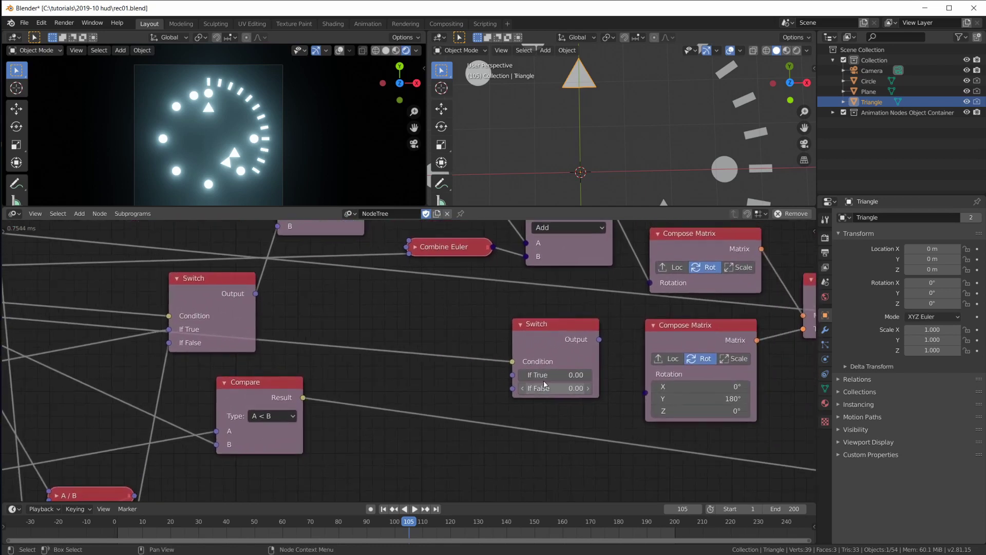
{"action": "type", "text": "80"}
{"action": "key", "text": "Return"}
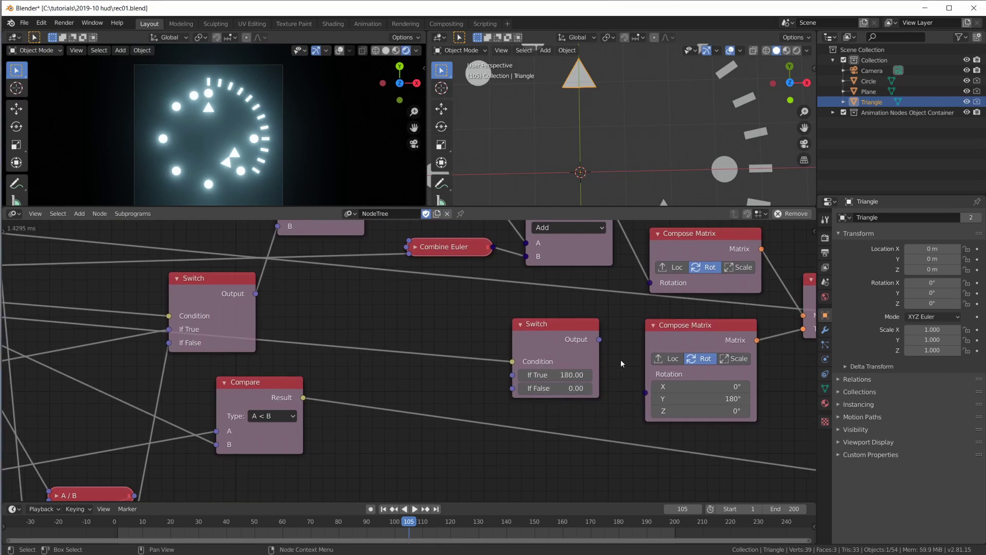
{"action": "left_click_drag", "start_coordinate": [590, 339], "coordinate": [508, 339]}
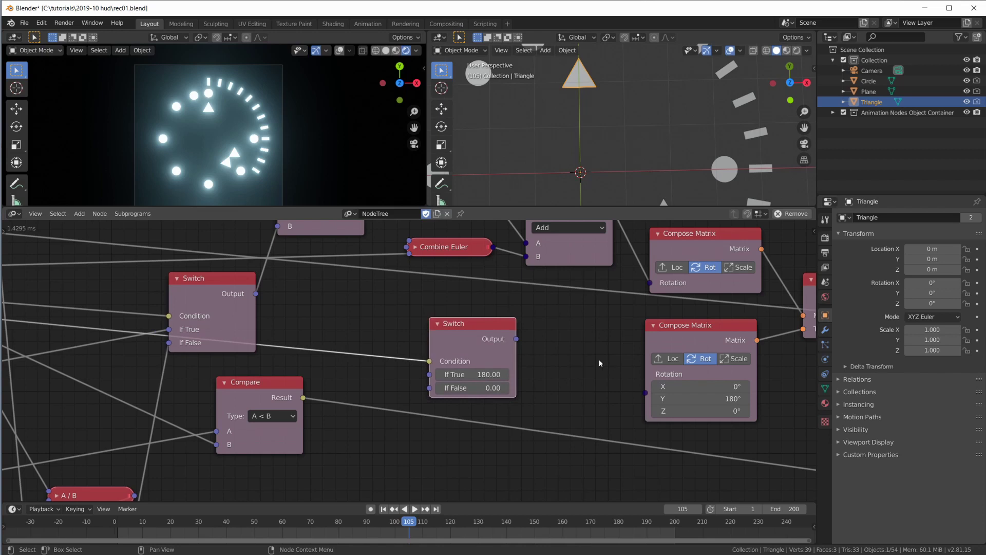
Step: Add a Combine Euler taking the Switch output as Y, feeding the lower Compose Matrix rotation
{"action": "key", "text": "shift+a"}
{"action": "mouse_move", "coordinate": [542, 274]}
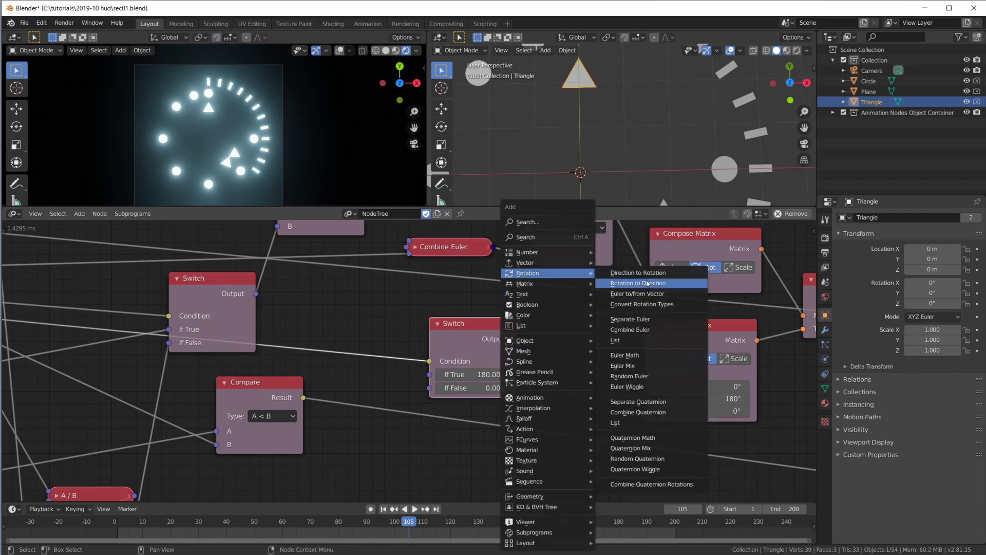
{"action": "left_click", "coordinate": [639, 329]}
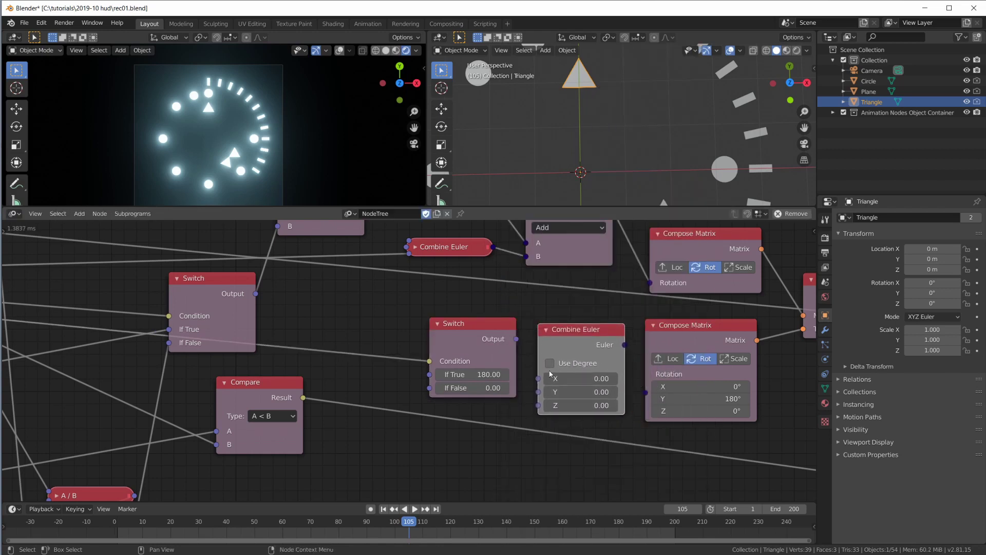
{"action": "left_click_drag", "start_coordinate": [519, 377], "coordinate": [523, 350]}
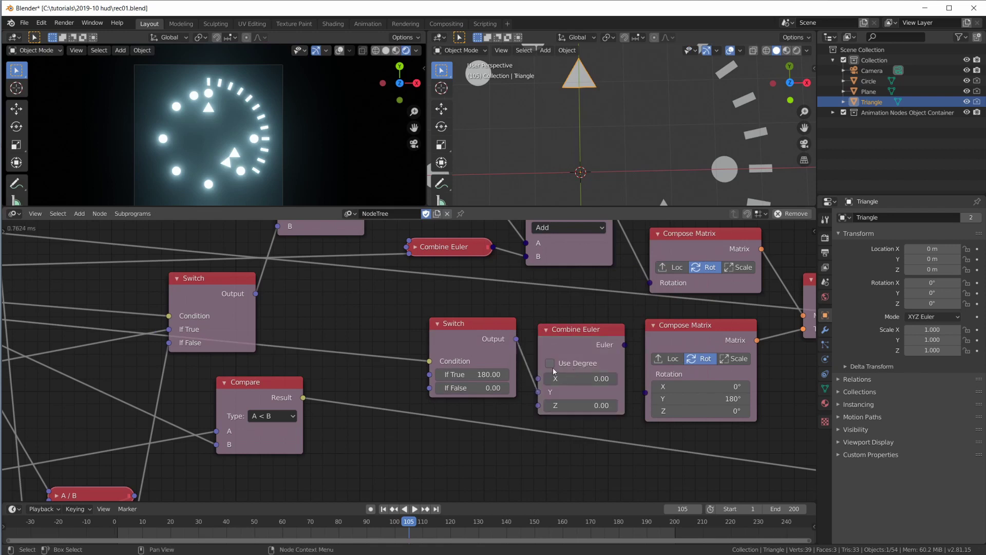
{"action": "left_click_drag", "start_coordinate": [624, 345], "coordinate": [645, 393]}
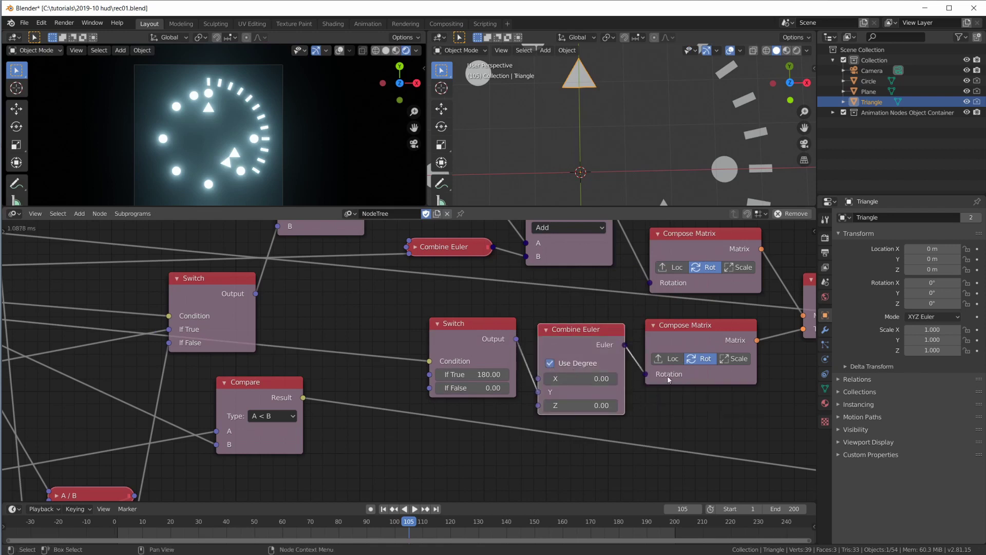
{"action": "left_click_drag", "start_coordinate": [569, 345], "coordinate": [571, 336]}
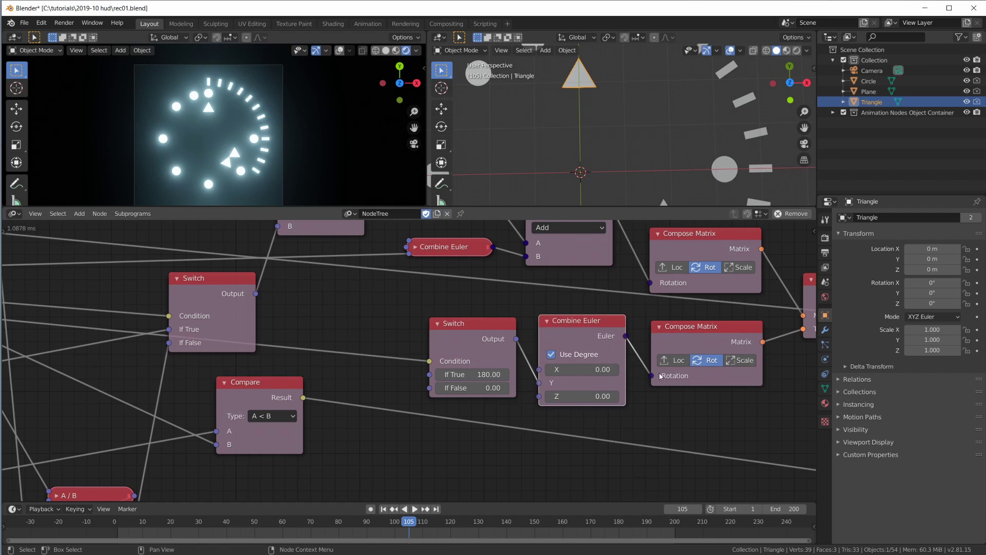
Step: Tidy the Transform Matrix and both Compose Matrix node positions
{"action": "middle_click_drag", "start_coordinate": [729, 370], "coordinate": [575, 408]}
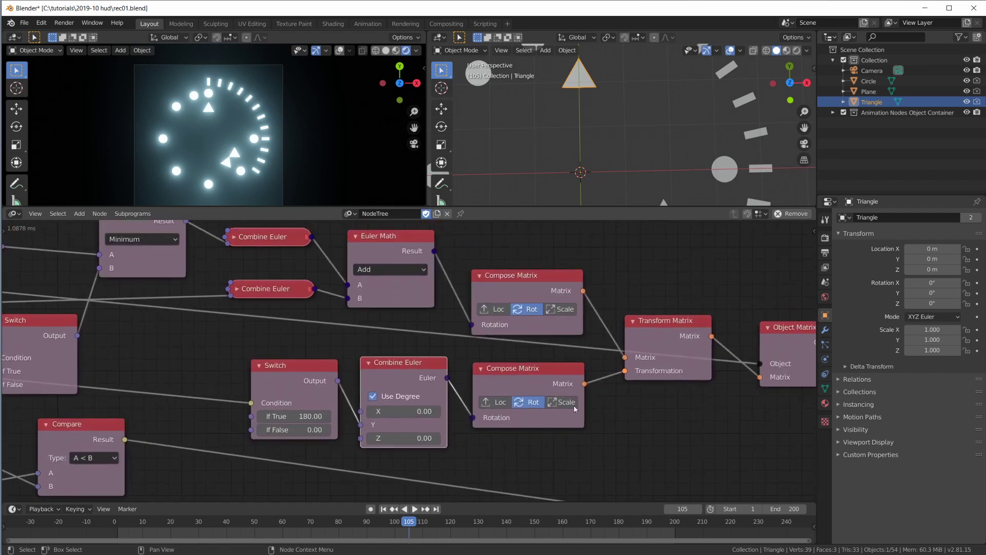
{"action": "mouse_move", "coordinate": [666, 328]}
{"action": "left_mouse_down"}
{"action": "mouse_move", "coordinate": [674, 322]}
{"action": "mouse_move", "coordinate": [664, 322]}
{"action": "left_mouse_up"}
{"action": "left_click_drag", "start_coordinate": [532, 277], "coordinate": [529, 259]}
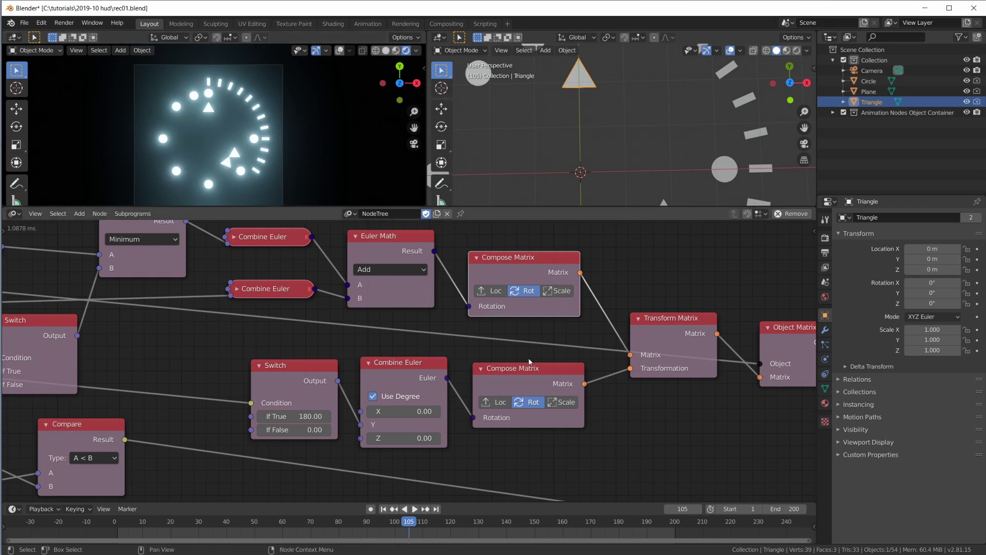
{"action": "left_click_drag", "start_coordinate": [542, 380], "coordinate": [544, 376]}
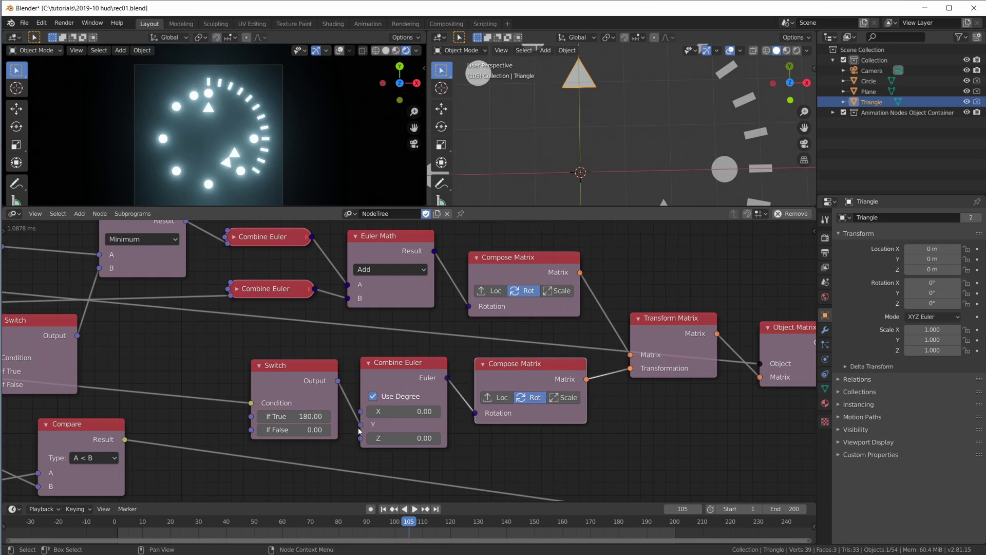
Step: Turn reverse off on all three Invoke Subprogram nodes
{"action": "scroll", "coordinate": [359, 428], "scroll_direction": "down", "scroll_amount": 4}
{"action": "middle_click_drag", "start_coordinate": [473, 294], "coordinate": [623, 479]}
{"action": "scroll", "coordinate": [221, 371], "scroll_direction": "up", "scroll_amount": 1}
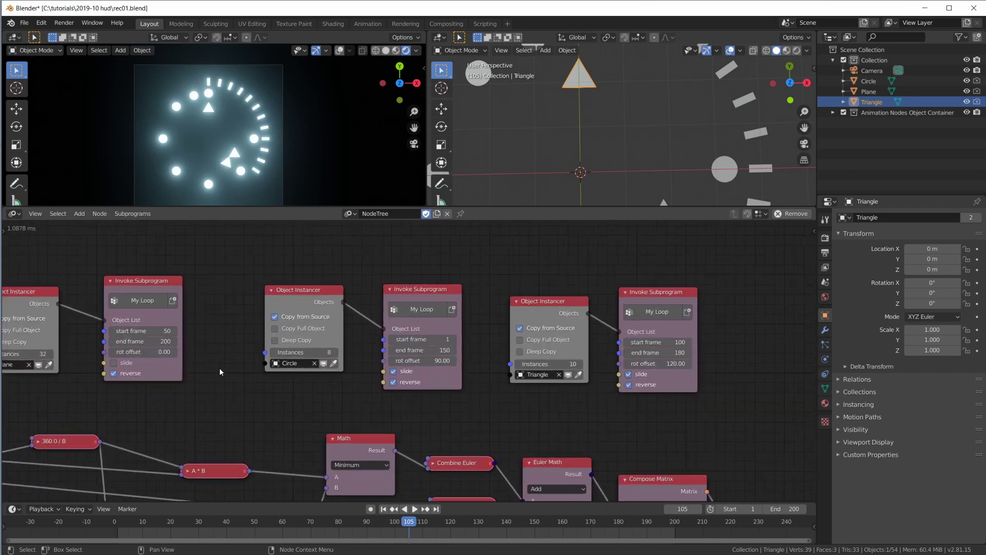
{"action": "scroll", "coordinate": [219, 367], "scroll_direction": "up", "scroll_amount": 1}
{"action": "left_click", "coordinate": [89, 375]}
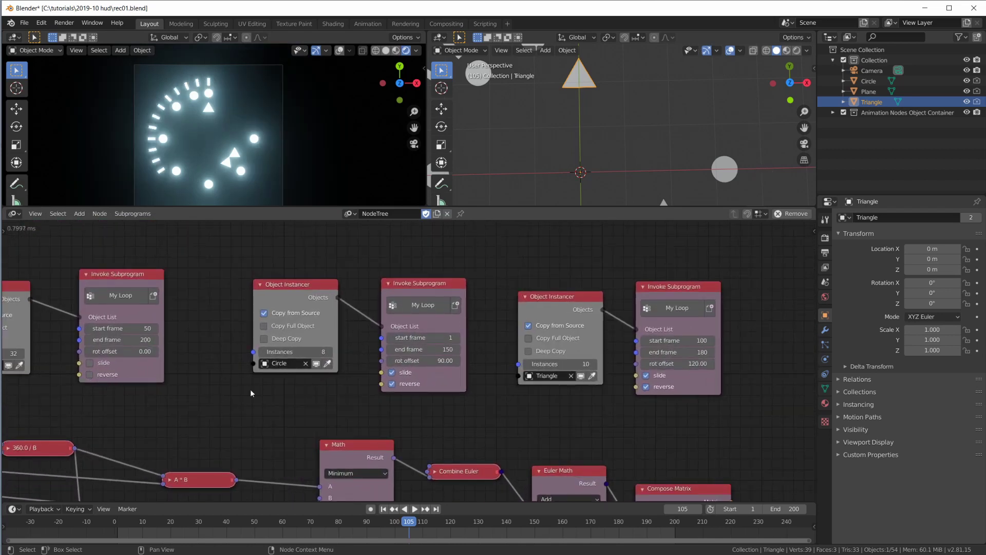
{"action": "left_click", "coordinate": [391, 384]}
{"action": "left_click", "coordinate": [646, 387]}
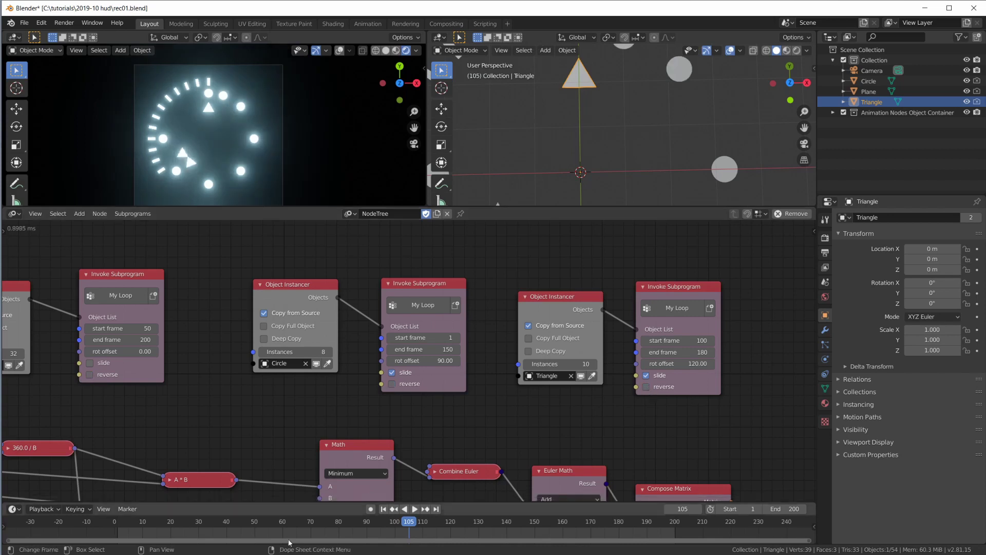
Step: Play the animation from an early frame and scrub to frame 144
{"action": "left_click", "coordinate": [145, 526]}
{"action": "key", "text": "space"}
{"action": "left_click_drag", "start_coordinate": [247, 526], "coordinate": [454, 531]}
{"action": "key", "text": "space"}
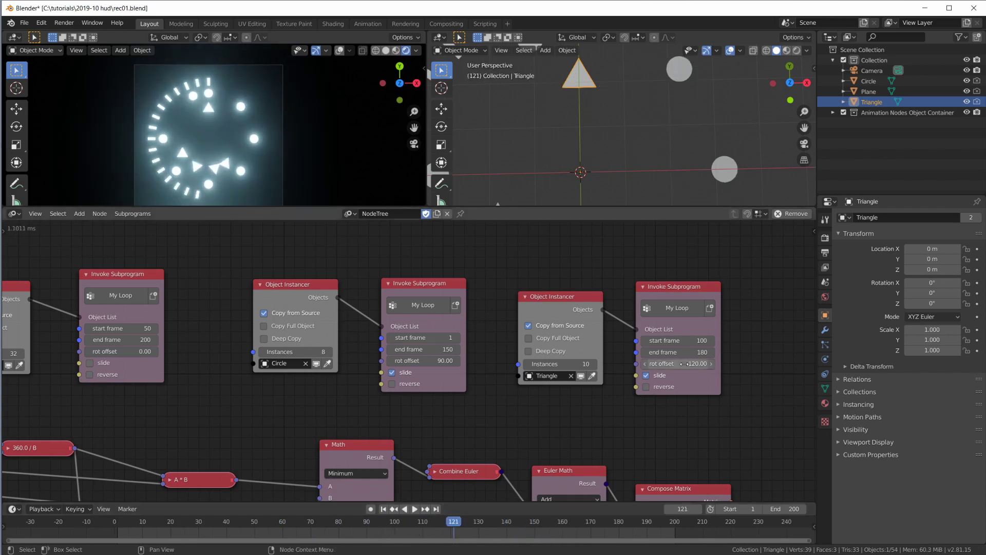
Step: Turn reverse on for the triangle instances, hide the original Triangle object, and play back
{"action": "left_click", "coordinate": [646, 387]}
{"action": "left_click", "coordinate": [260, 526]}
{"action": "key", "text": "space"}
{"action": "key", "text": "space"}
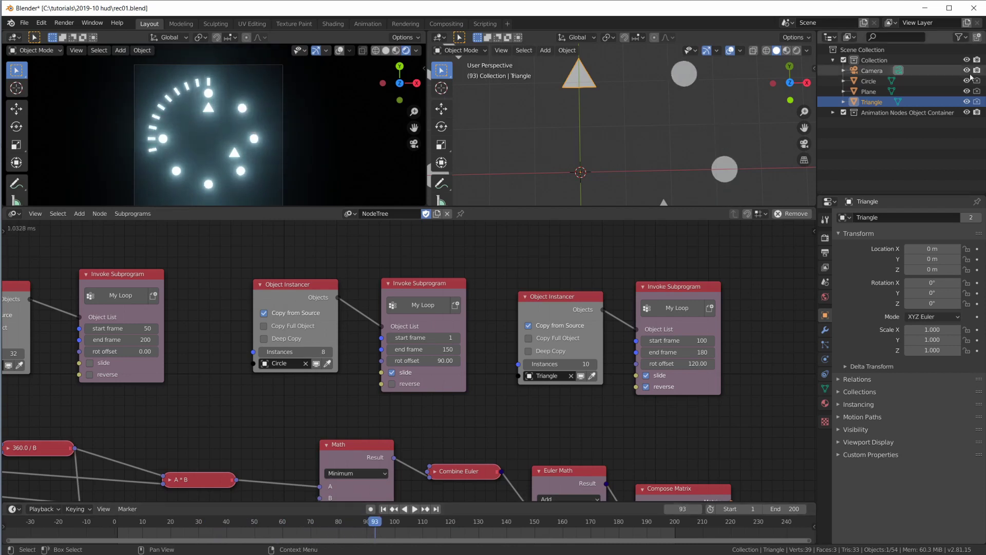
{"action": "left_click", "coordinate": [966, 101]}
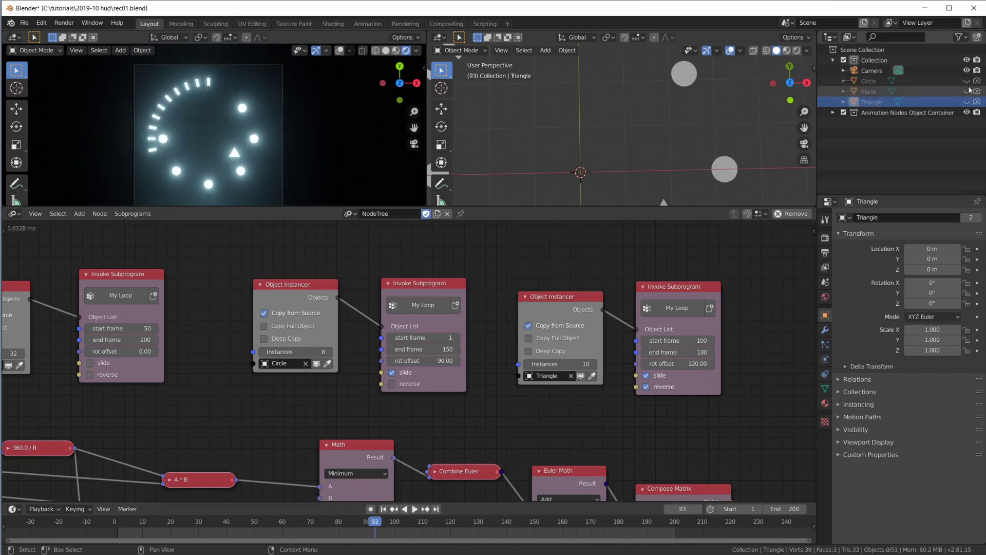
{"action": "key", "text": "space"}
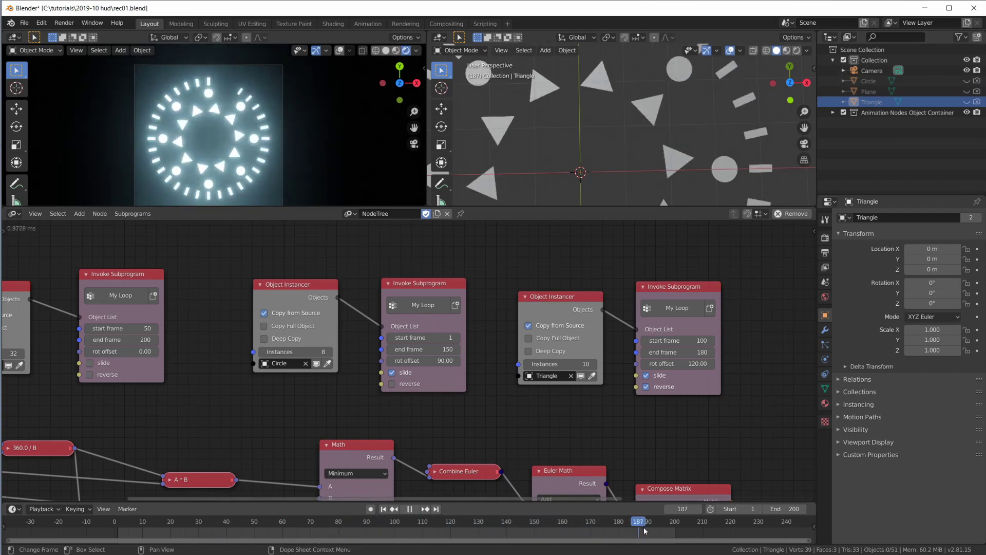
{"action": "left_click_drag", "start_coordinate": [671, 527], "coordinate": [134, 525]}
{"action": "left_click_drag", "start_coordinate": [204, 522], "coordinate": [603, 534]}
{"action": "key", "text": "space"}
{"action": "scroll", "coordinate": [391, 345], "scroll_direction": "down", "scroll_amount": 9}
Step: Move the Object Visibility Output node into place beside the node chain and start playback
{"action": "middle_click_drag", "start_coordinate": [434, 400], "coordinate": [429, 296]}
{"action": "left_click_drag", "start_coordinate": [738, 422], "coordinate": [639, 431]}
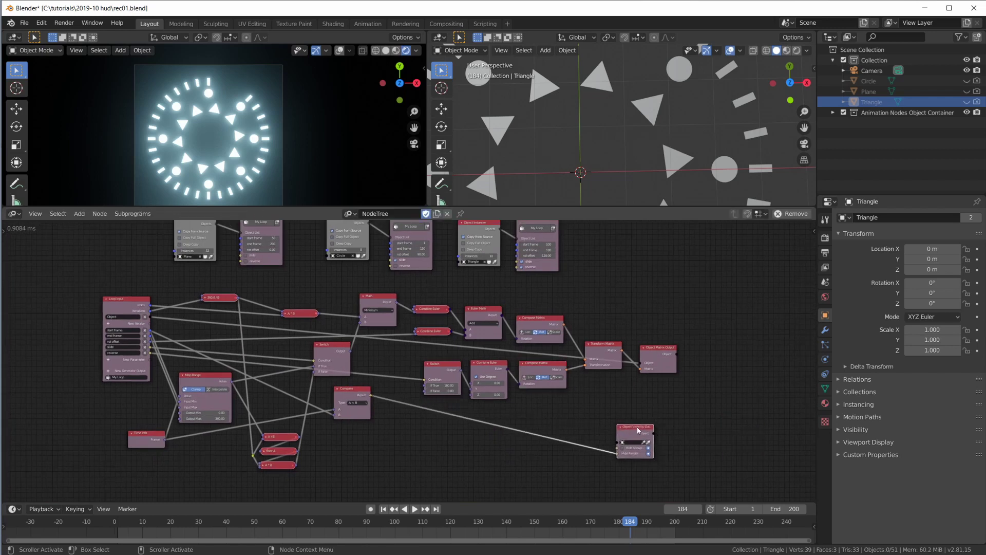
{"action": "scroll", "coordinate": [639, 431], "scroll_direction": "up", "scroll_amount": 2}
{"action": "left_click_drag", "start_coordinate": [718, 459], "coordinate": [763, 406]}
{"action": "middle_click_drag", "start_coordinate": [709, 390], "coordinate": [403, 385]}
{"action": "left_click_drag", "start_coordinate": [459, 401], "coordinate": [560, 393]}
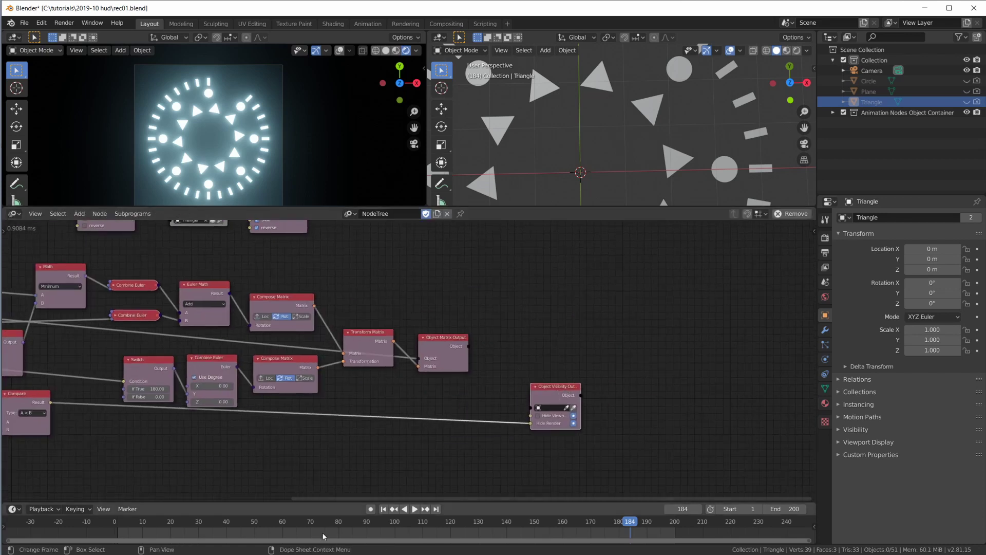
{"action": "left_click", "coordinate": [186, 522]}
{"action": "key", "text": "space"}
{"action": "key", "text": "space"}
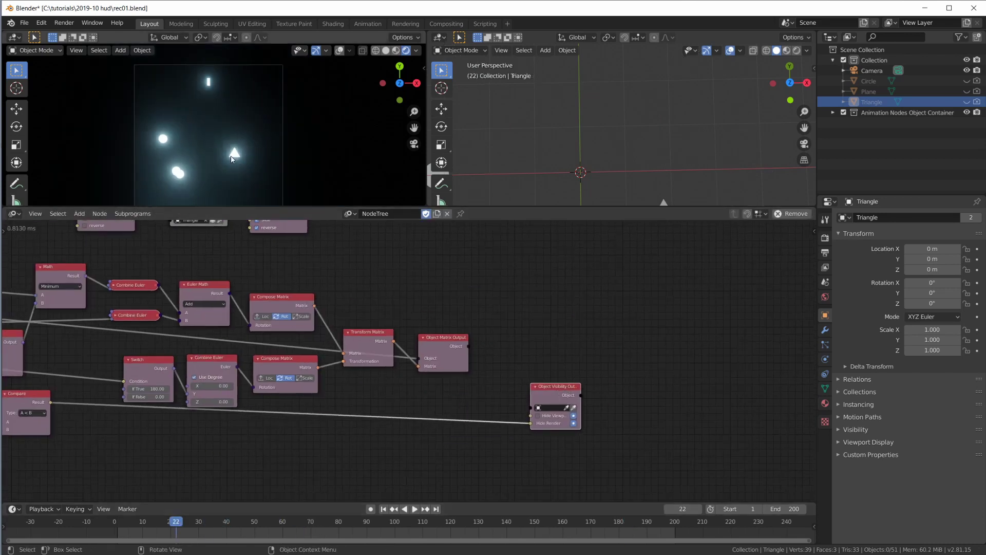
Step: Link Compare Result into the Object Visibility Output's hide inputs and scrub back to frame 0
{"action": "left_click_drag", "start_coordinate": [531, 417], "coordinate": [532, 417]}
{"action": "middle_click_drag", "start_coordinate": [421, 388], "coordinate": [552, 385]}
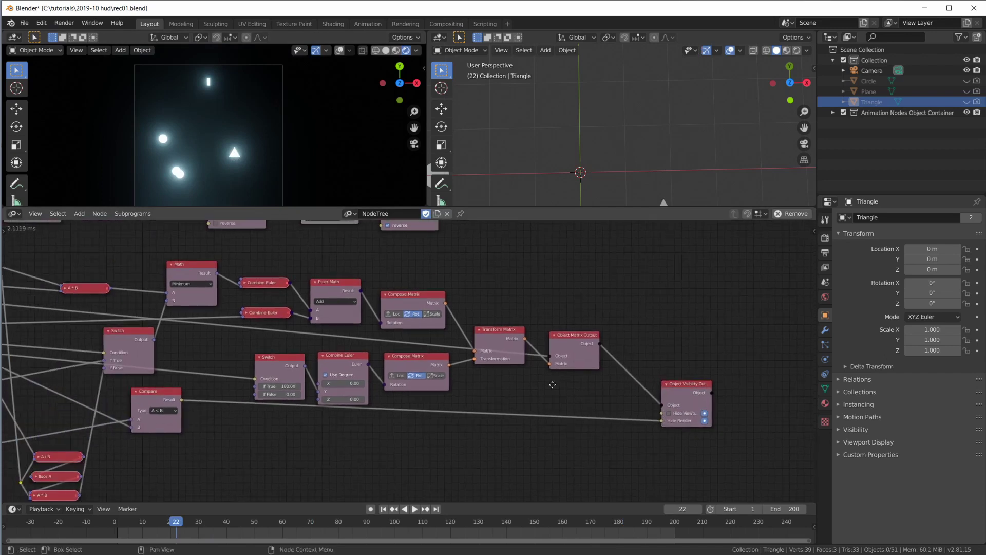
{"action": "left_click_drag", "start_coordinate": [183, 399], "coordinate": [648, 384]}
{"action": "left_click_drag", "start_coordinate": [173, 525], "coordinate": [95, 530]}
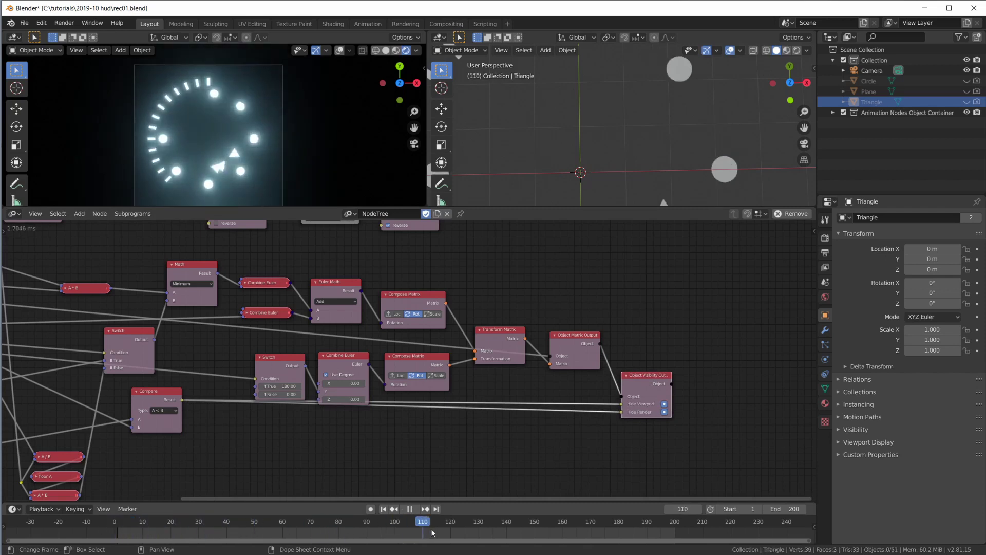
Step: Enable reverse on the Plane subprogram call and play the HUD animation from the start
{"action": "left_click_drag", "start_coordinate": [576, 526], "coordinate": [411, 524]}
{"action": "key", "text": "space"}
{"action": "middle_click_drag", "start_coordinate": [314, 314], "coordinate": [552, 498]}
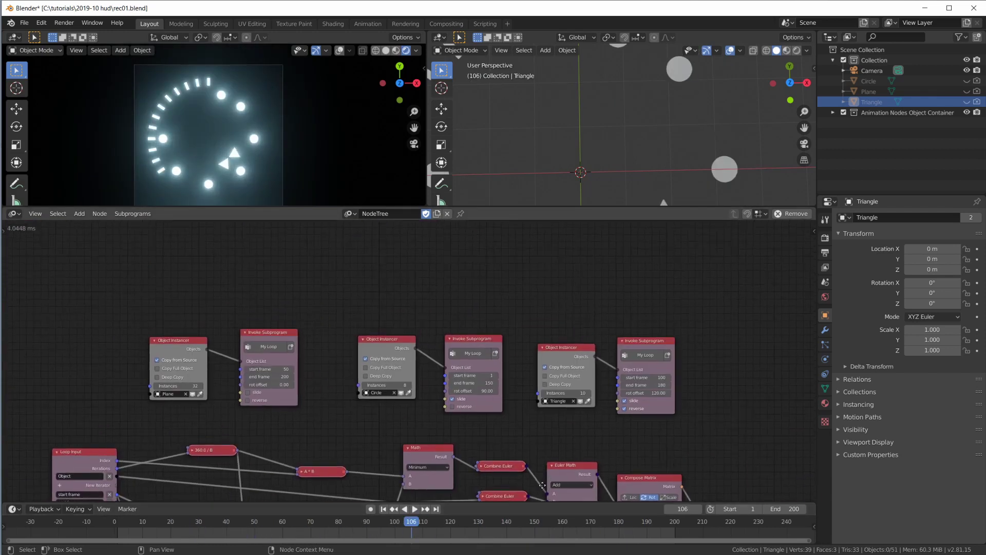
{"action": "left_click", "coordinate": [248, 401]}
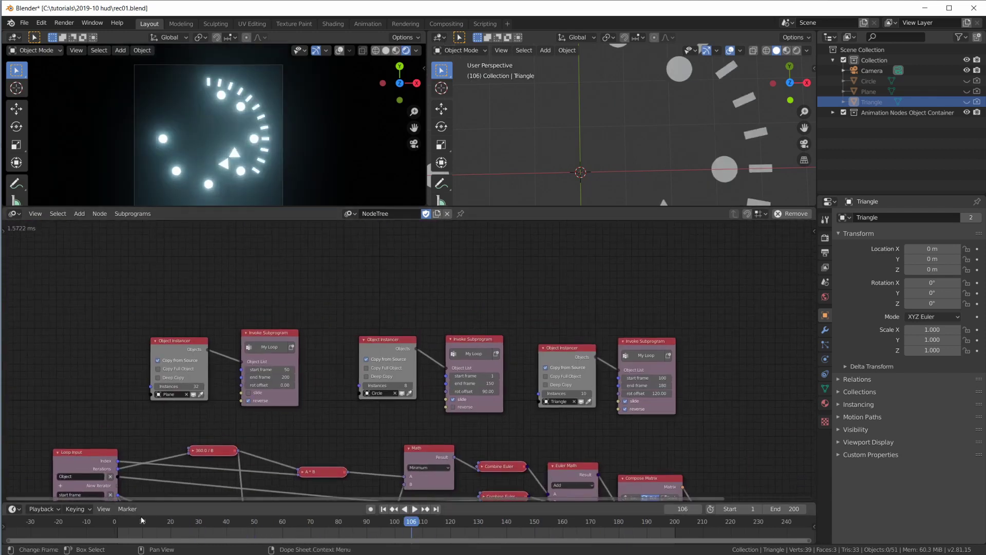
{"action": "left_click", "coordinate": [121, 524]}
{"action": "key", "text": "space"}
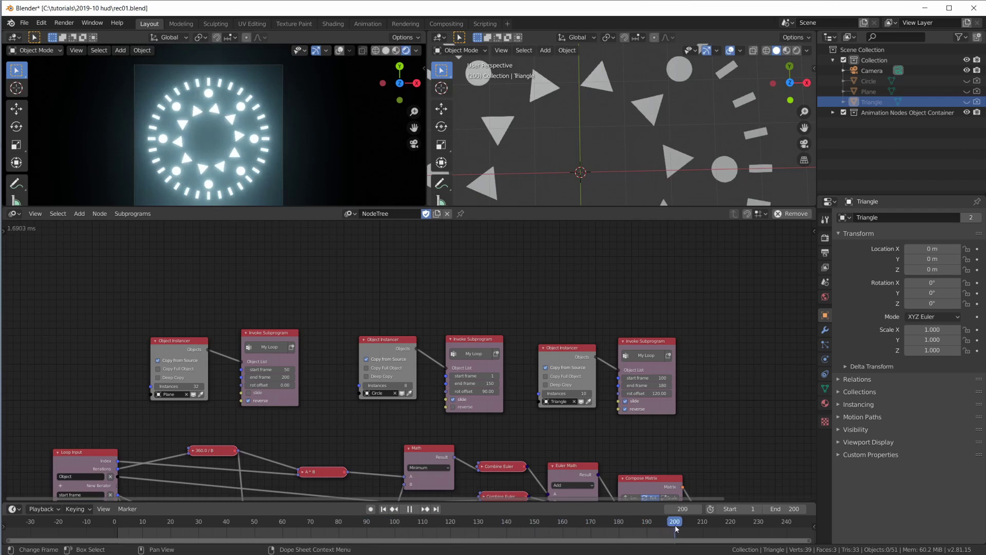
{"action": "left_click_drag", "start_coordinate": [676, 529], "coordinate": [243, 522]}
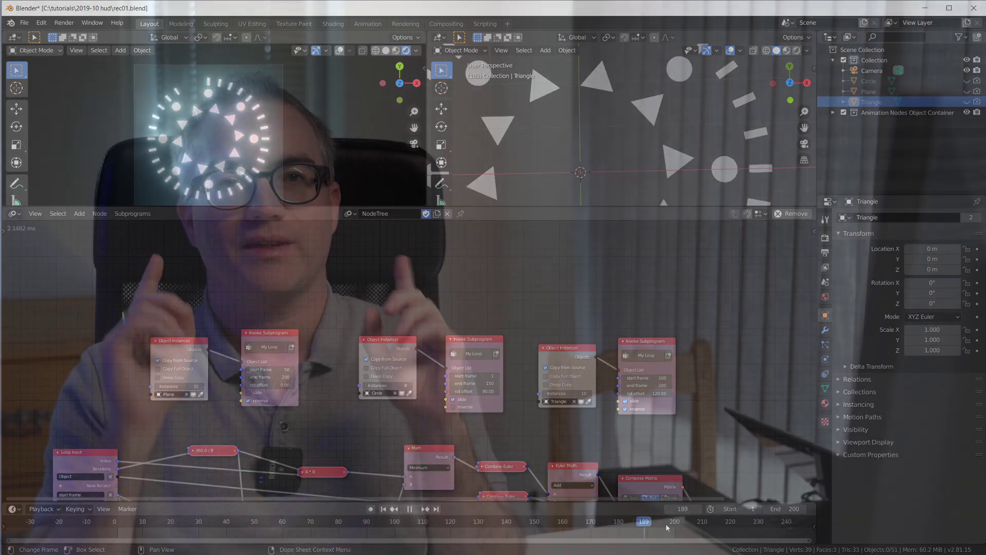